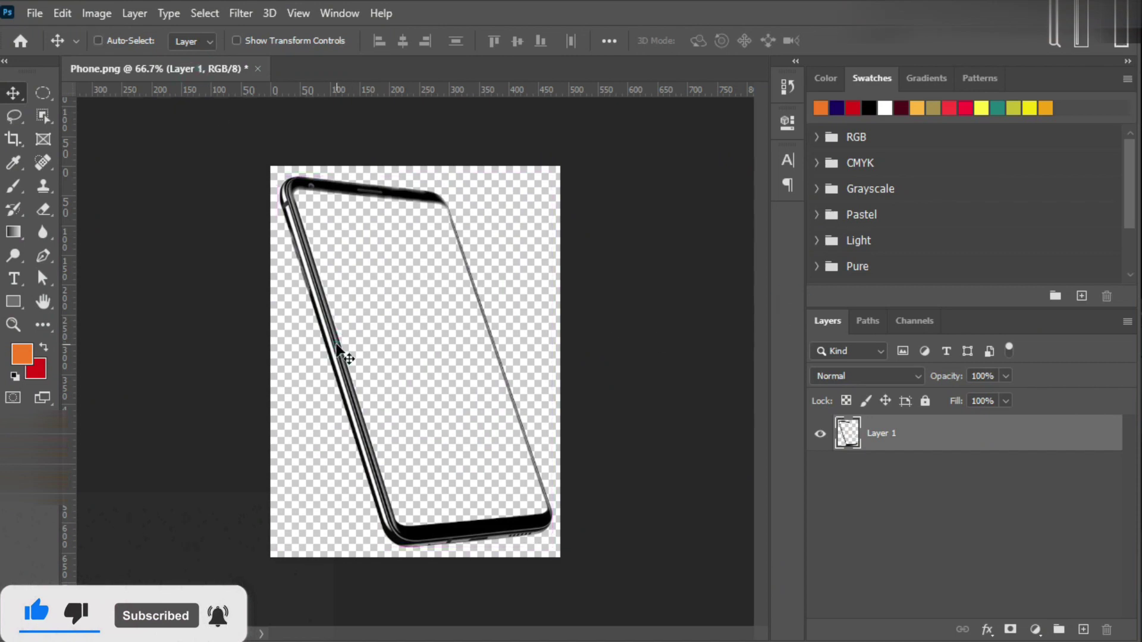
Step: Create a new 1200×1200 px document named Food Banner Design
key("ctrl+n")
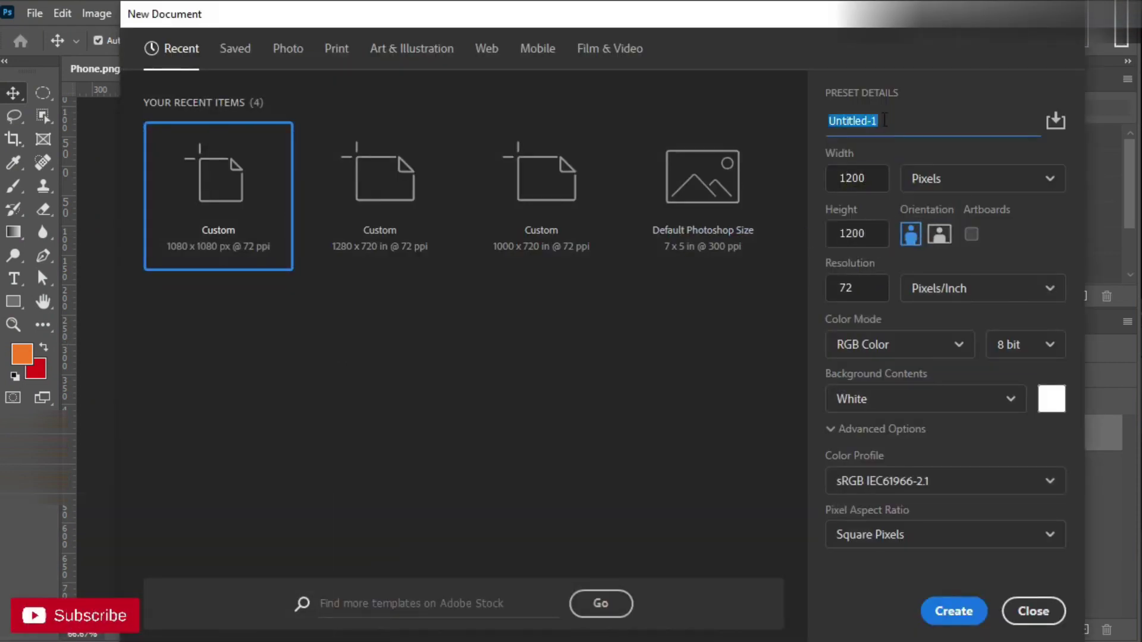
left_click(951, 611)
left_click(339, 13)
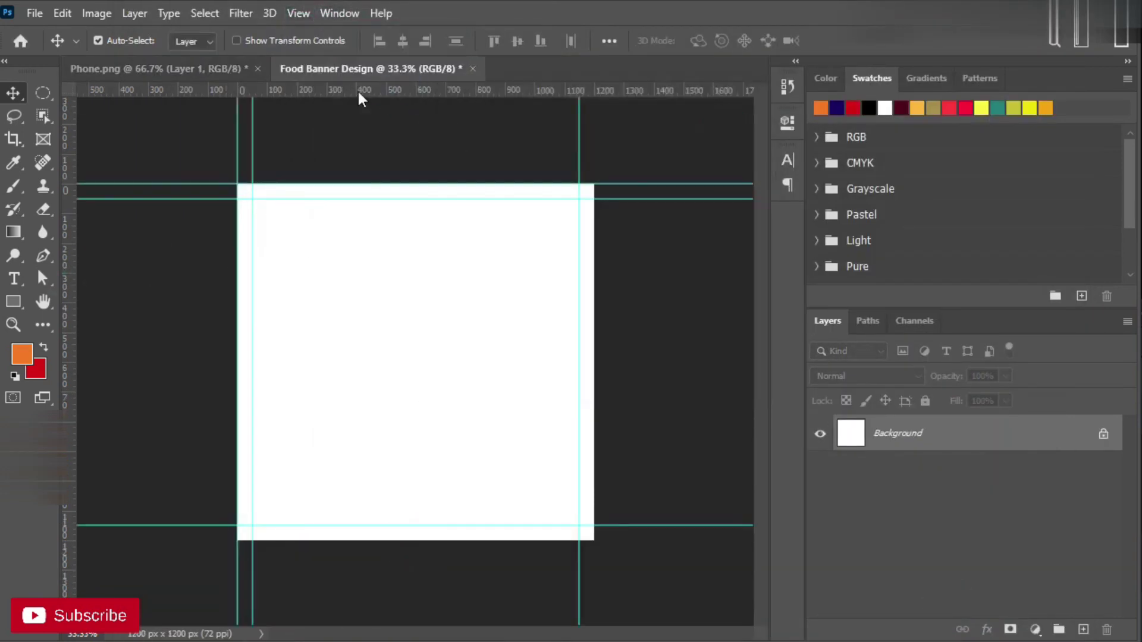
Step: Give the background layer a radial red-to-orange Gradient Overlay with an enlarged scale
double_click(1045, 452)
left_click(574, 474)
left_click(936, 321)
left_click(798, 377)
left_click_drag(742, 212, 895, 201)
left_click(1026, 334)
left_click_drag(1034, 390, 1047, 390)
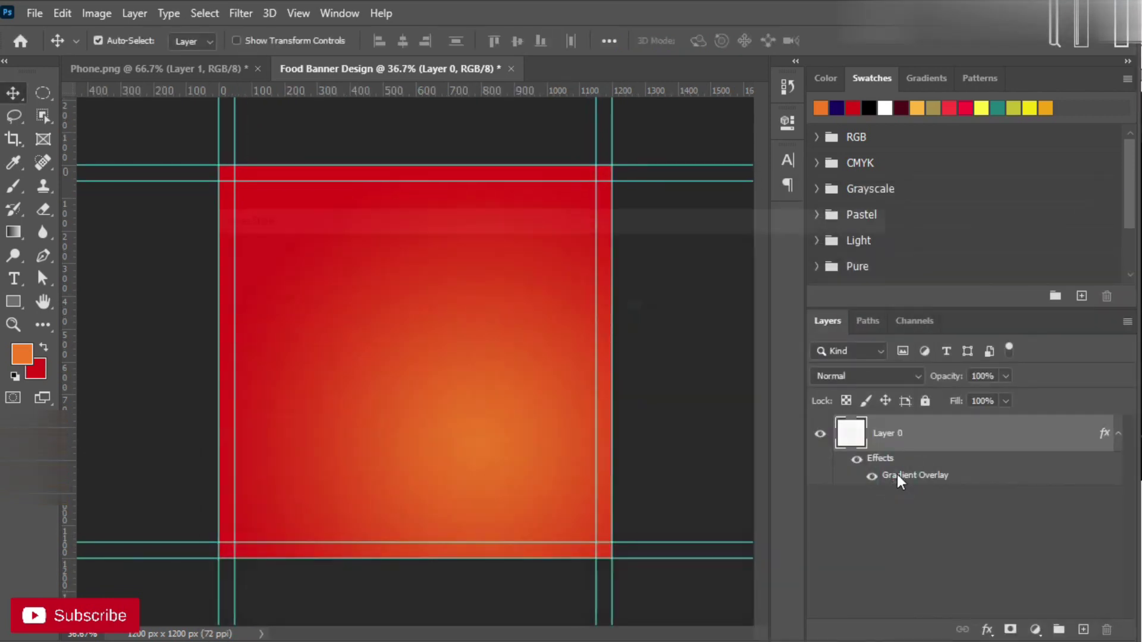
double_click(897, 474)
key("Return")
Step: Group the gradient layer and name the group bg
key("ctrl+g")
double_click(946, 428)
type("bo")
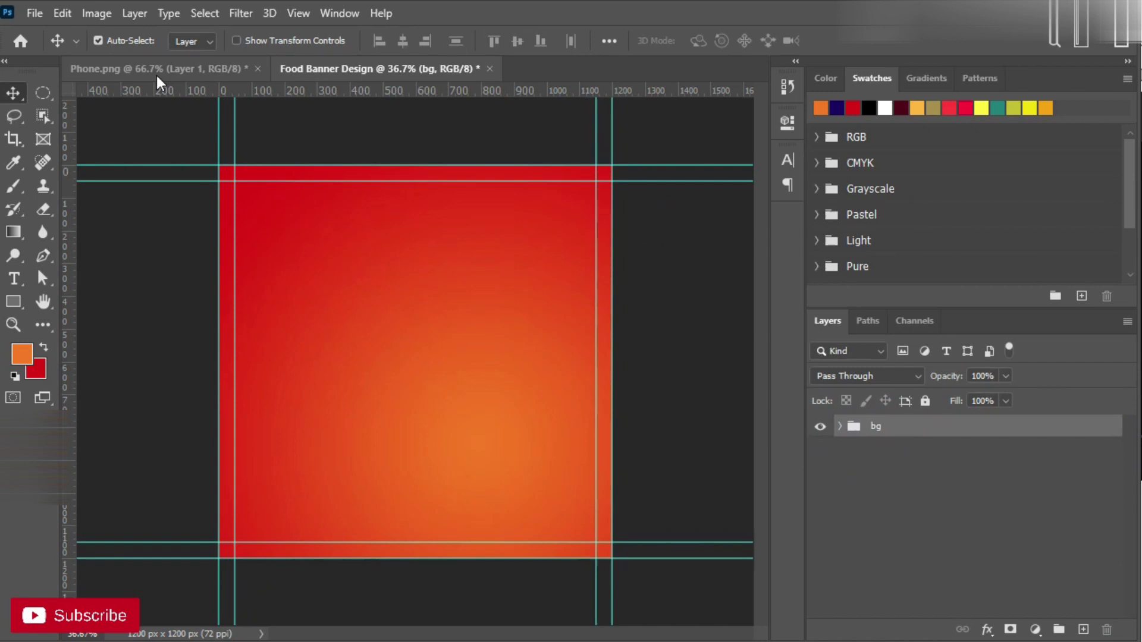
left_click(158, 71)
Step: In Phone.png, outline the phone's edge with a pen path and copy the selection to a new layer
left_click(356, 283)
left_click(396, 339)
left_click(422, 400)
left_click(485, 460)
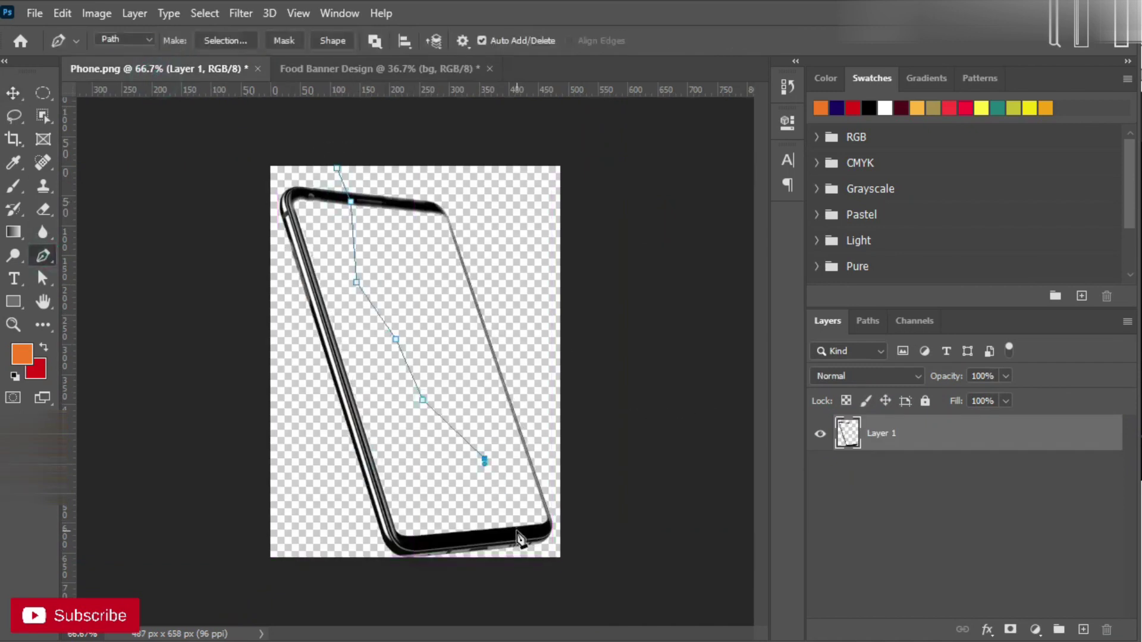
right_click(351, 179)
left_click(387, 238)
left_click(693, 161)
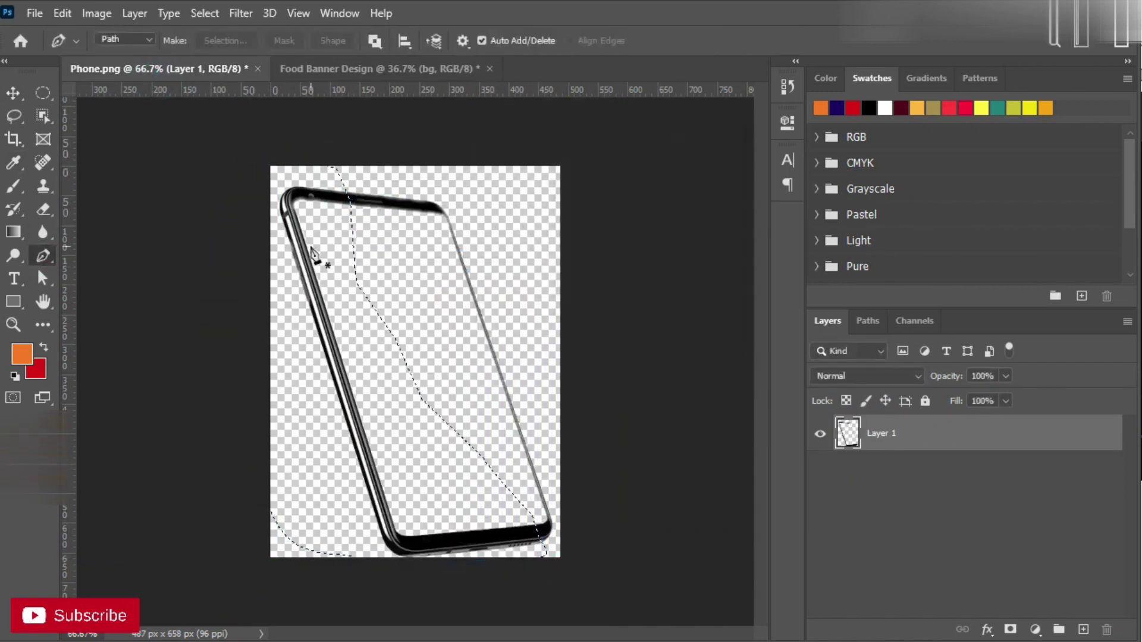
key("w")
right_click(319, 248)
left_click(345, 372)
Step: Drag both phone layers into the banner and position them down and to the right
left_click(875, 471, "shift")
left_click_drag(875, 471, 630, 466)
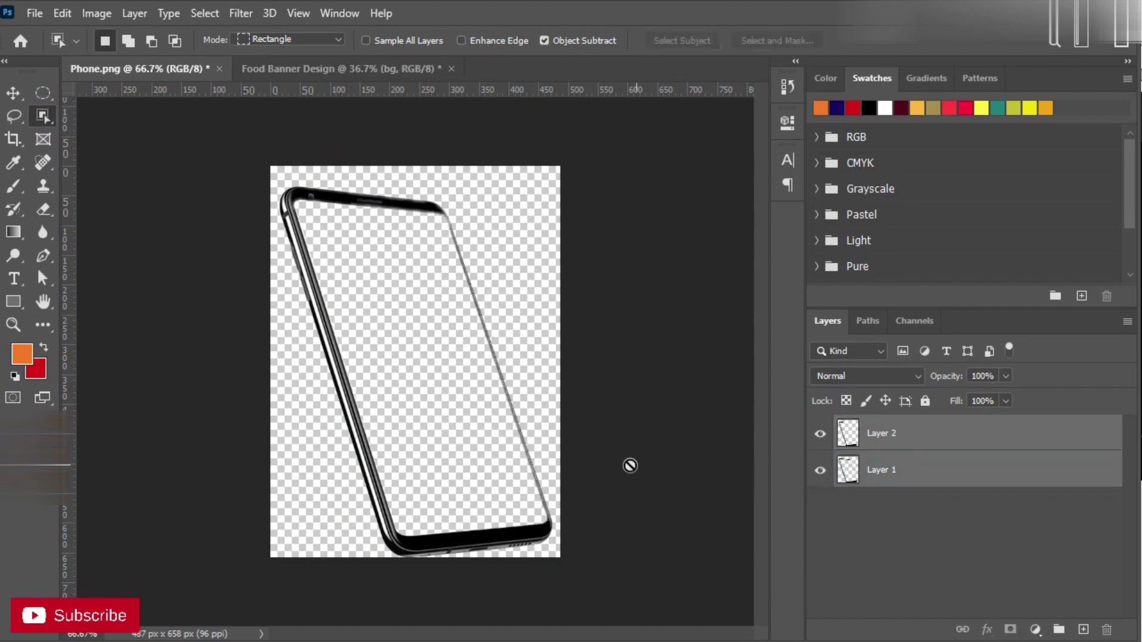
left_click_drag(416, 386, 329, 378)
key("ctrl+t")
mouse_move(403, 459)
left_mouse_down()
mouse_move(468, 505)
mouse_move(474, 541)
left_mouse_up()
key("Return")
Step: Convert Layer 1 and Layer 2 to smart objects
scroll(532, 470, "up", 1)
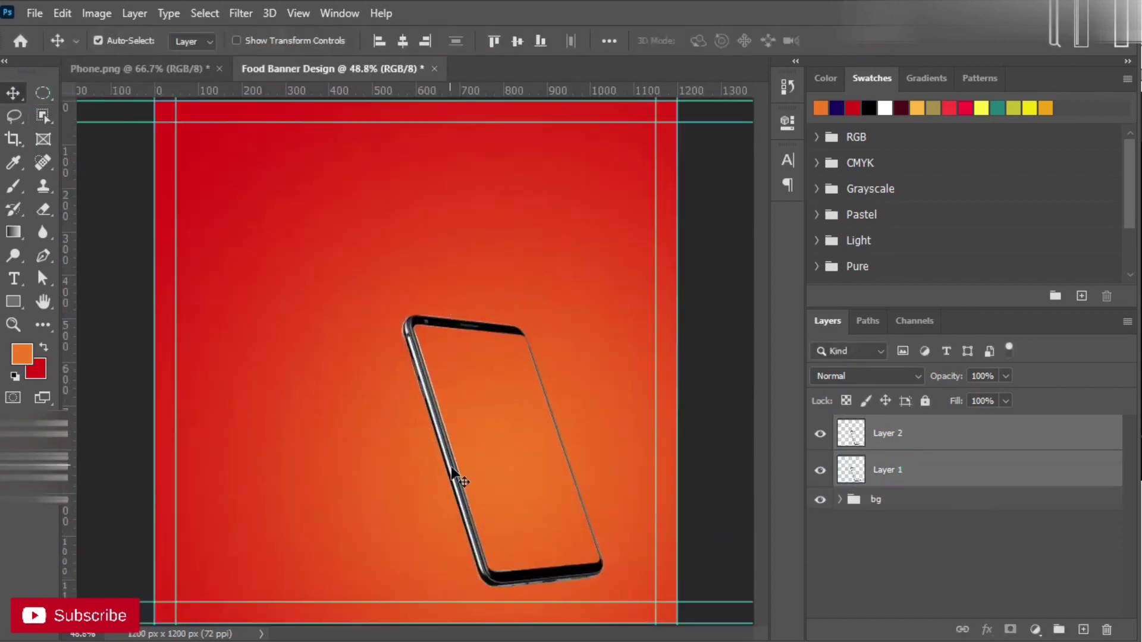
right_click(910, 467)
left_click(974, 245)
right_click(946, 446)
left_click(1006, 176)
Step: Draw an orange rectangle and scale it over the phone's screen
left_click(14, 301)
scroll(412, 358, "down", 1)
left_click_drag(334, 229, 512, 522)
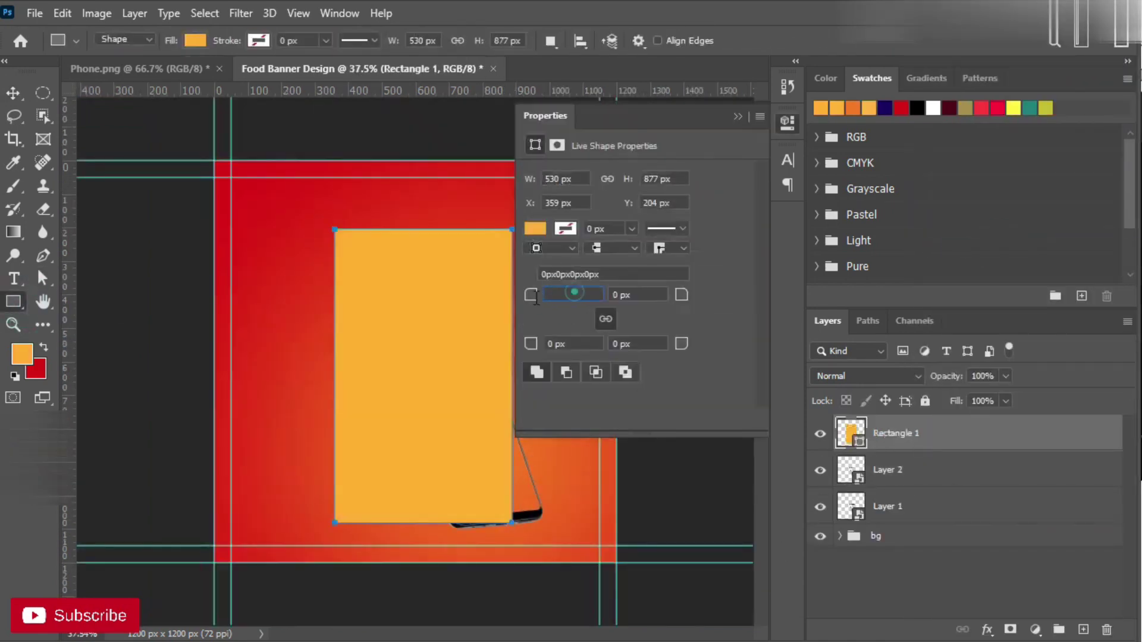
left_click(739, 117)
scroll(421, 174, "up", 1)
key("a")
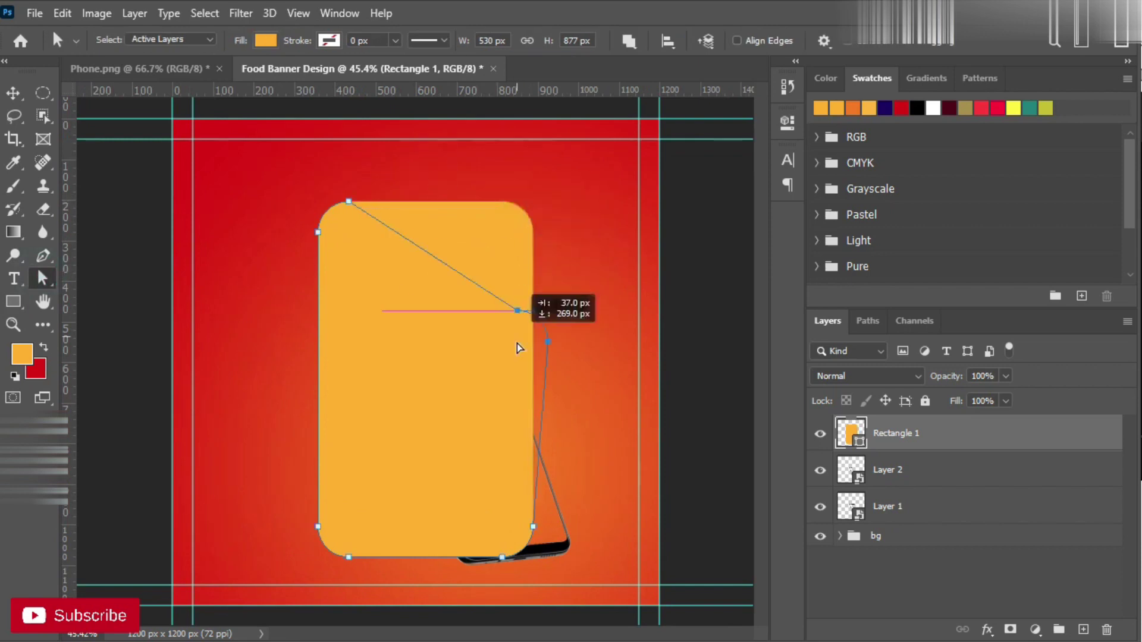
key("ctrl+t")
left_click_drag(439, 421, 519, 388)
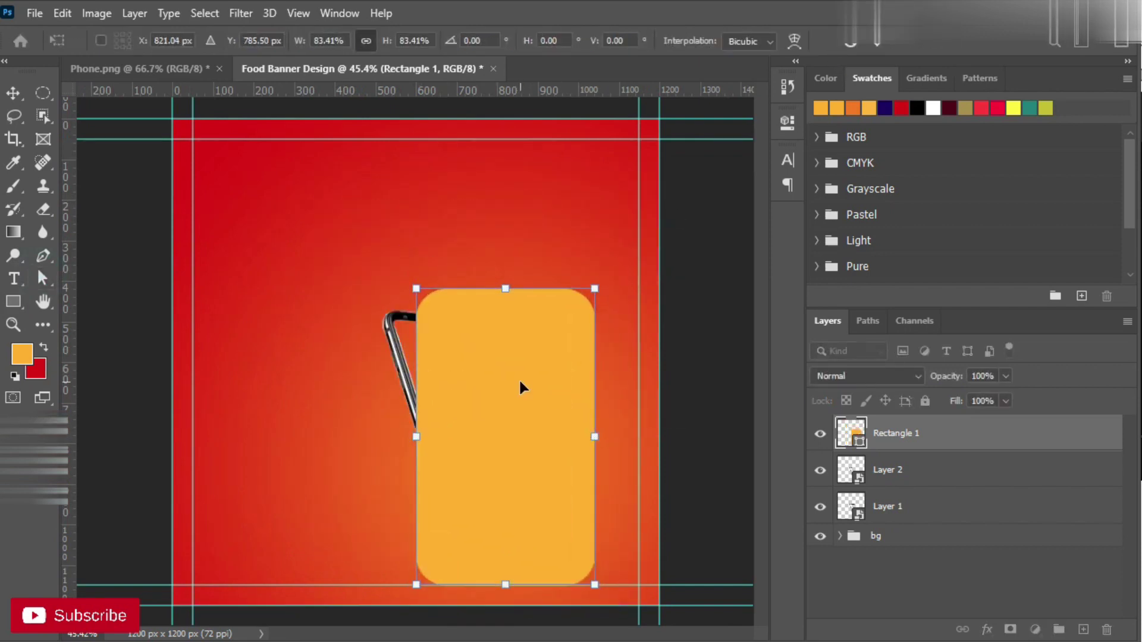
key("Return")
Step: Remove the rectangle's fill and pull its first corner onto the screen, converting it to a path
left_click(199, 41)
left_click(86, 112)
key("Escape")
scroll(466, 326, "up", 3)
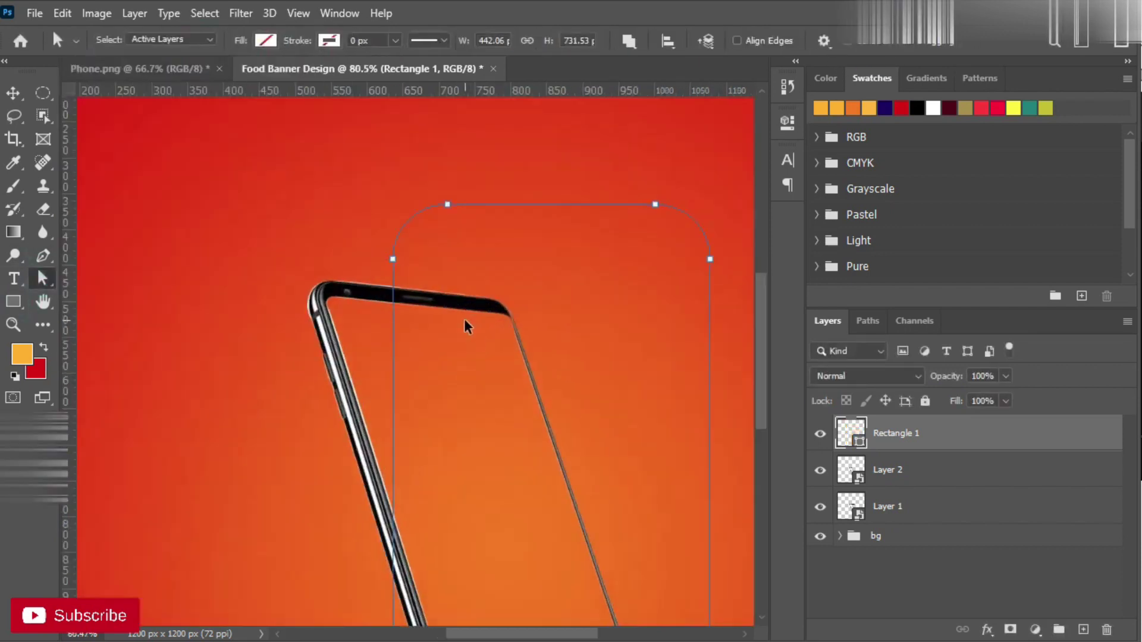
left_click_drag(368, 271, 345, 287)
left_click(515, 256)
scroll(515, 255, "up", 1)
Step: Snap the remaining shape corners onto the screen corners, curving one to match
left_click_drag(511, 238, 467, 303)
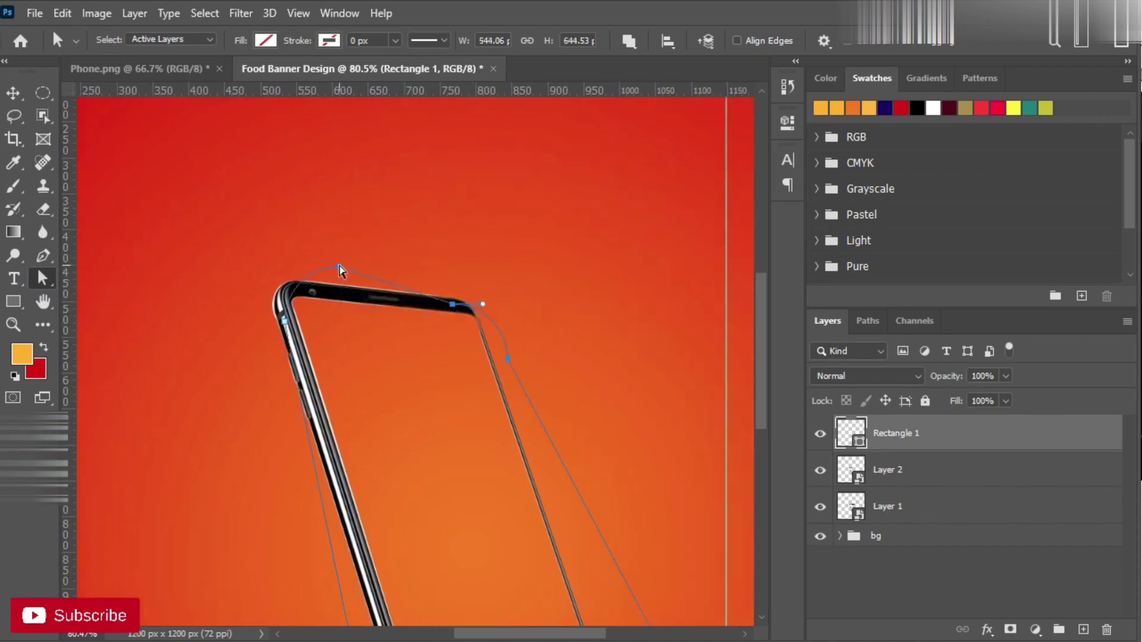
scroll(316, 327, "up", 5)
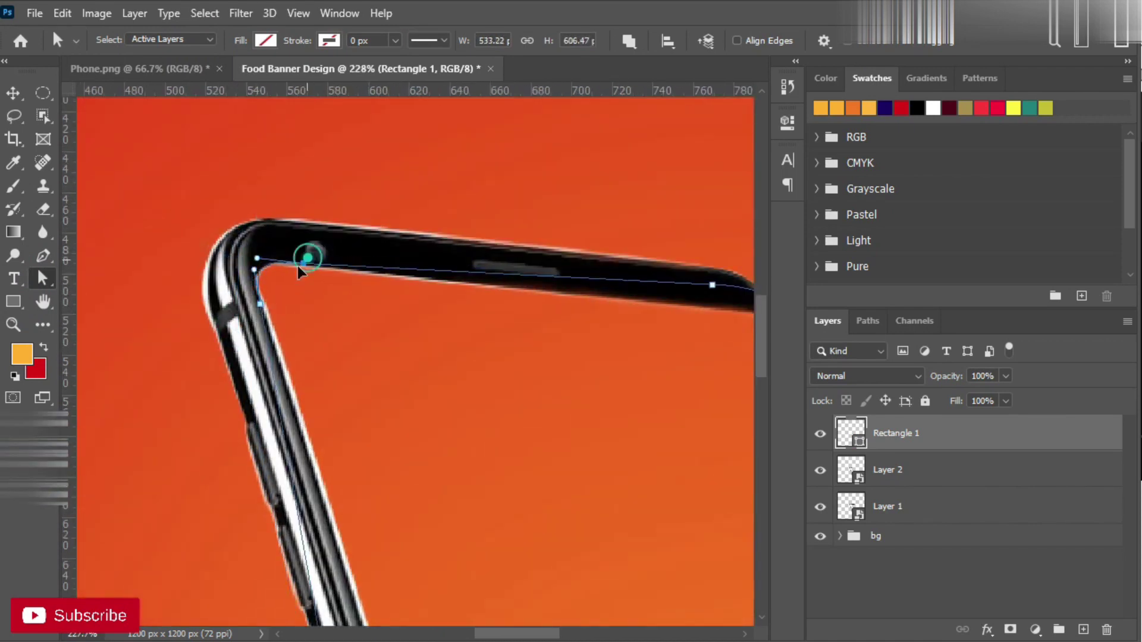
scroll(166, 408, "up", 2)
left_click_drag(166, 408, 314, 547)
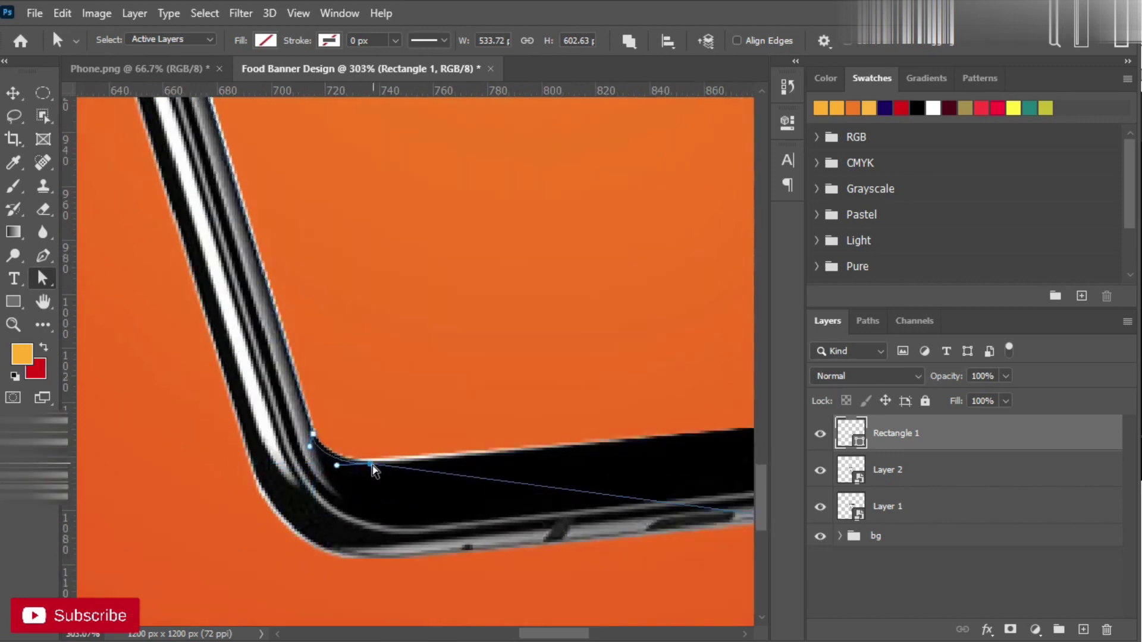
scroll(374, 472, "down", 2)
scroll(564, 411, "up", 4)
left_click_drag(564, 410, 657, 390)
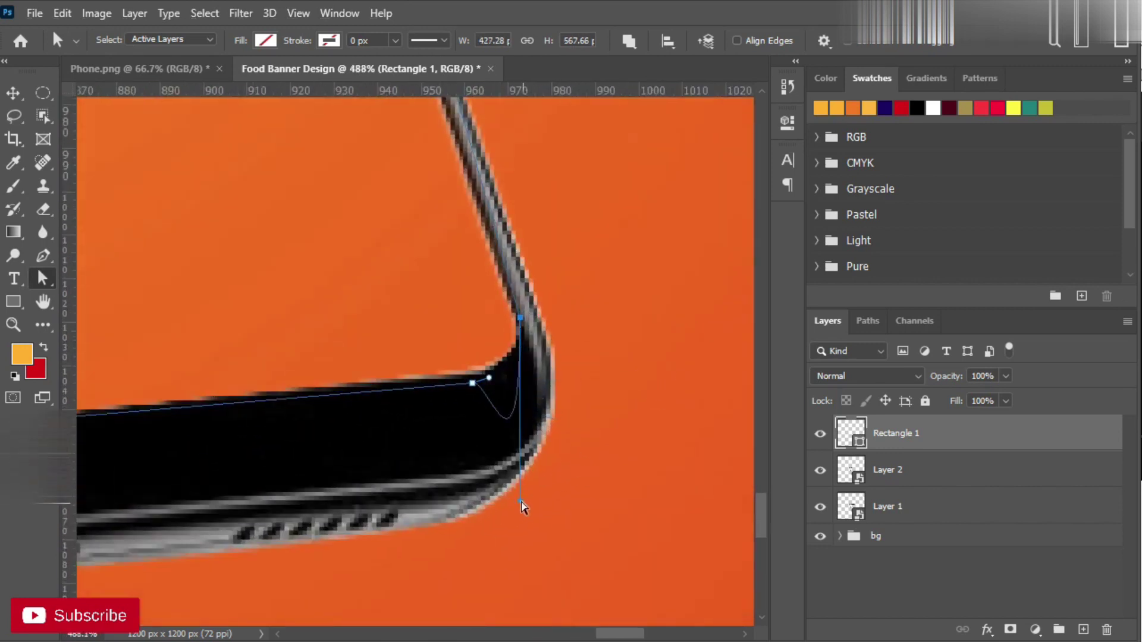
scroll(395, 408, "up", 1)
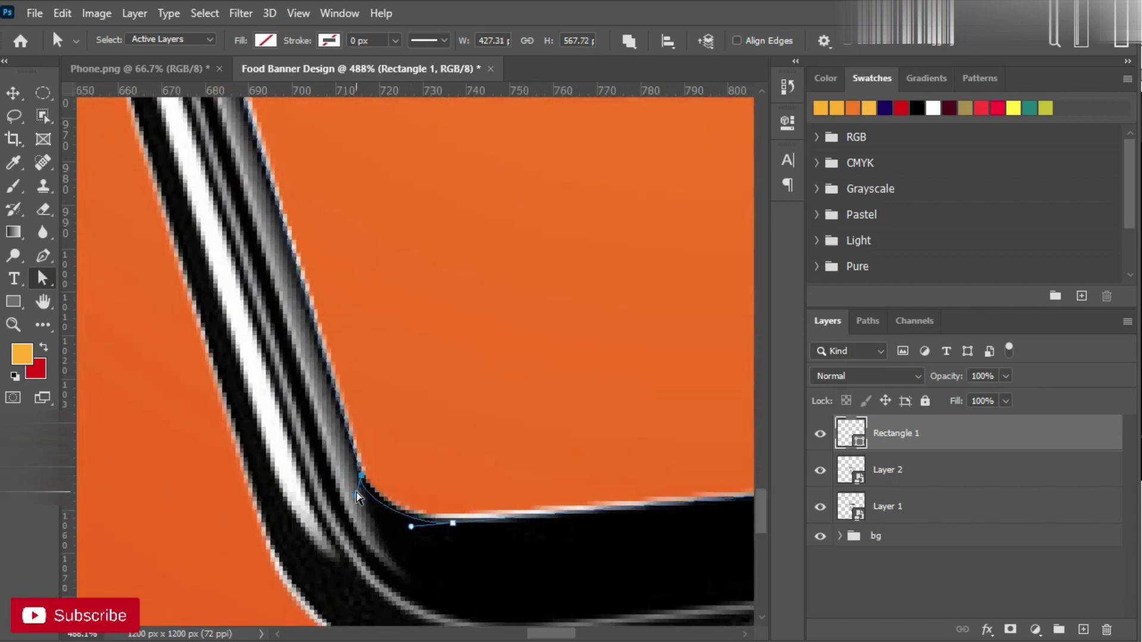
scroll(465, 265, "down", 3)
scroll(466, 266, "up", 10)
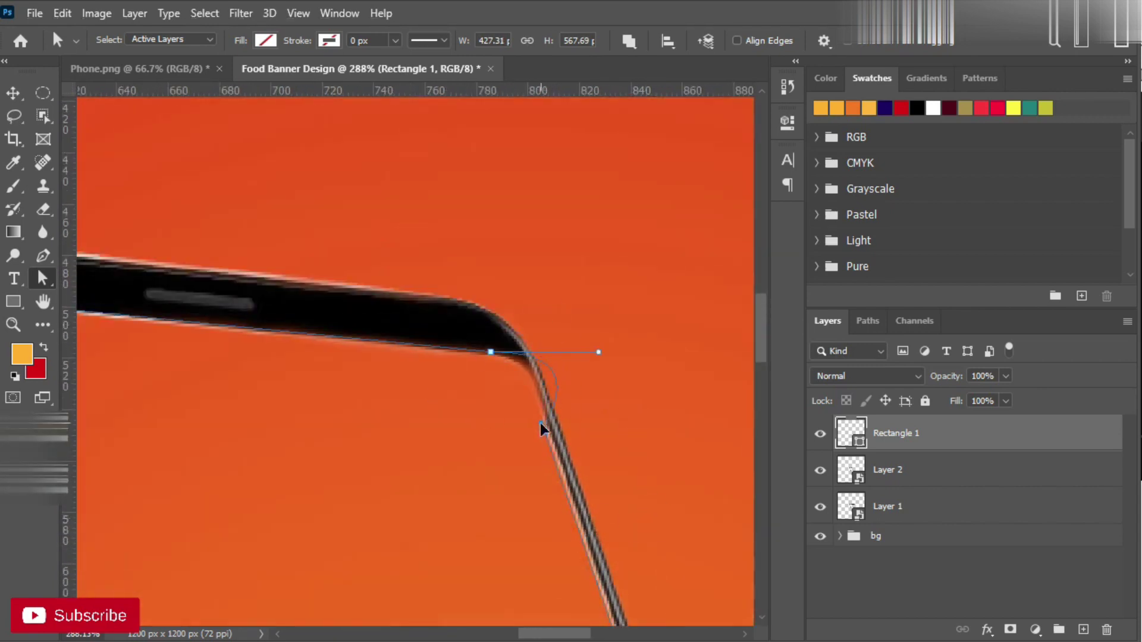
Step: Refill the screen shape yellow-orange and move it below the phone layers
key("ctrl+0")
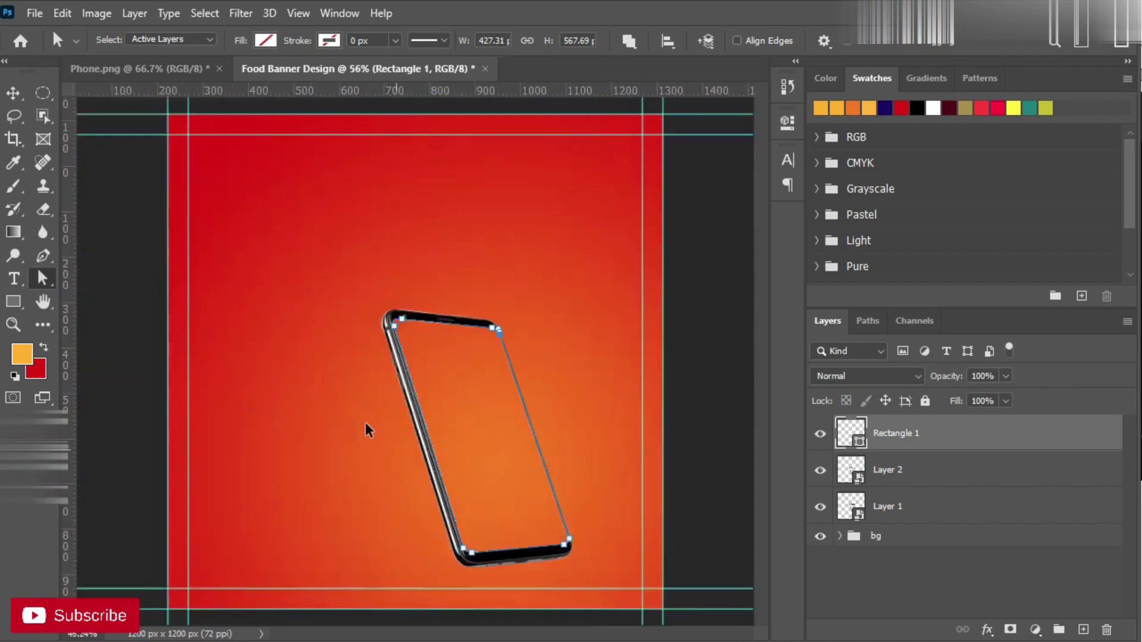
left_click(265, 40)
left_click(154, 122)
key("ctrl+bracketleft")
key("ctrl+bracketleft")
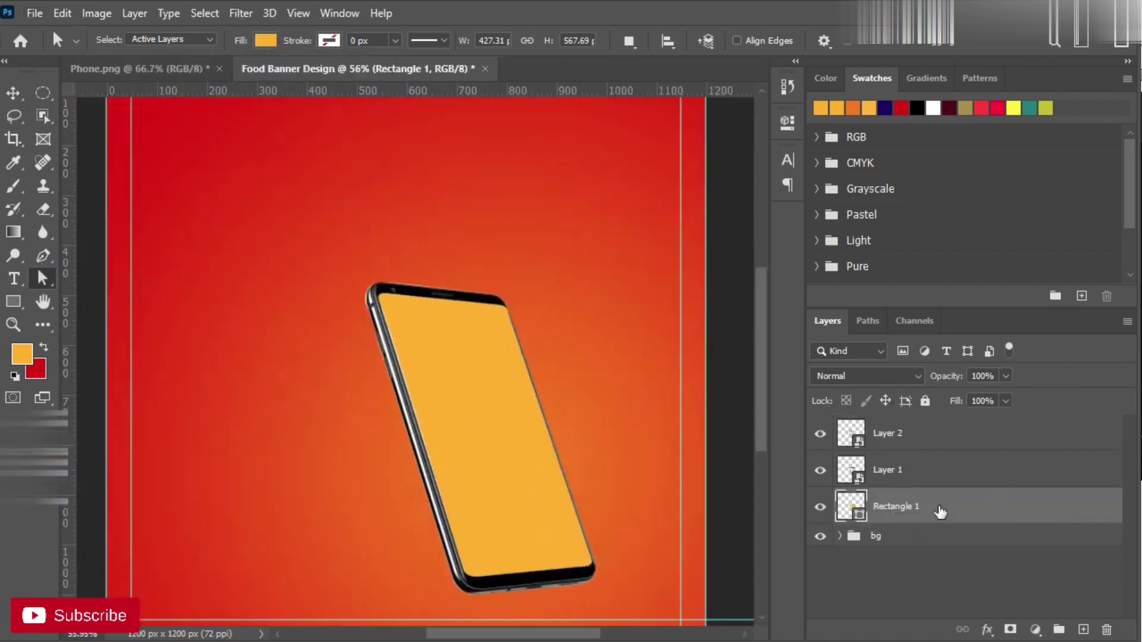
Step: Paint a dark patch under the phone on a new layer and flatten it
key("b")
scroll(669, 402, "up", 2)
left_click(21, 354)
left_click(753, 548)
key("Return")
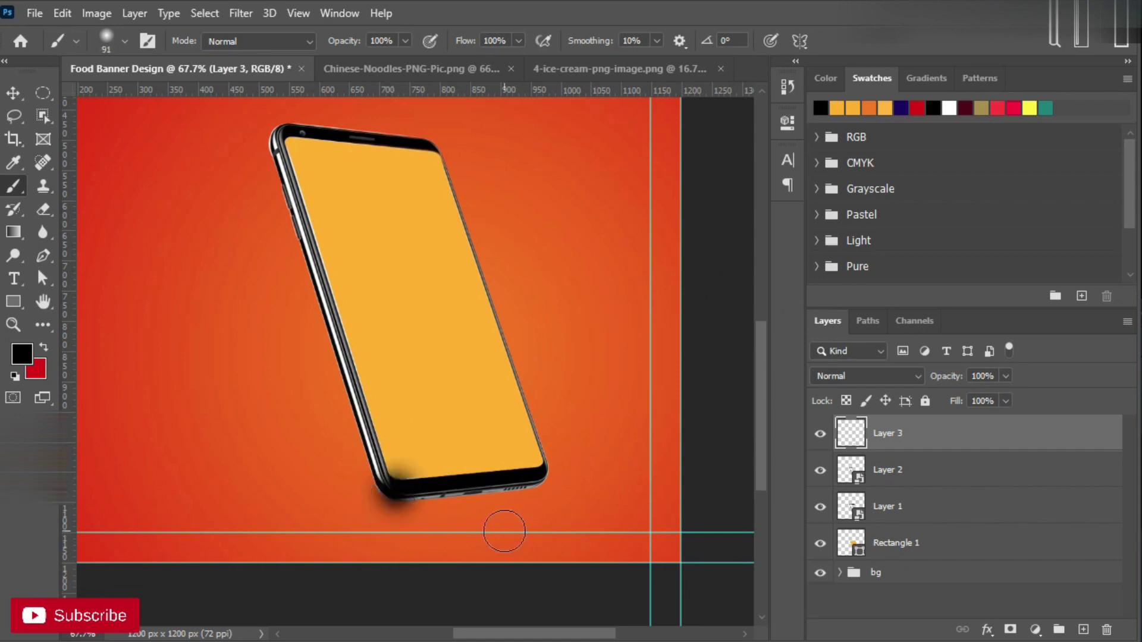
key("ctrl+t")
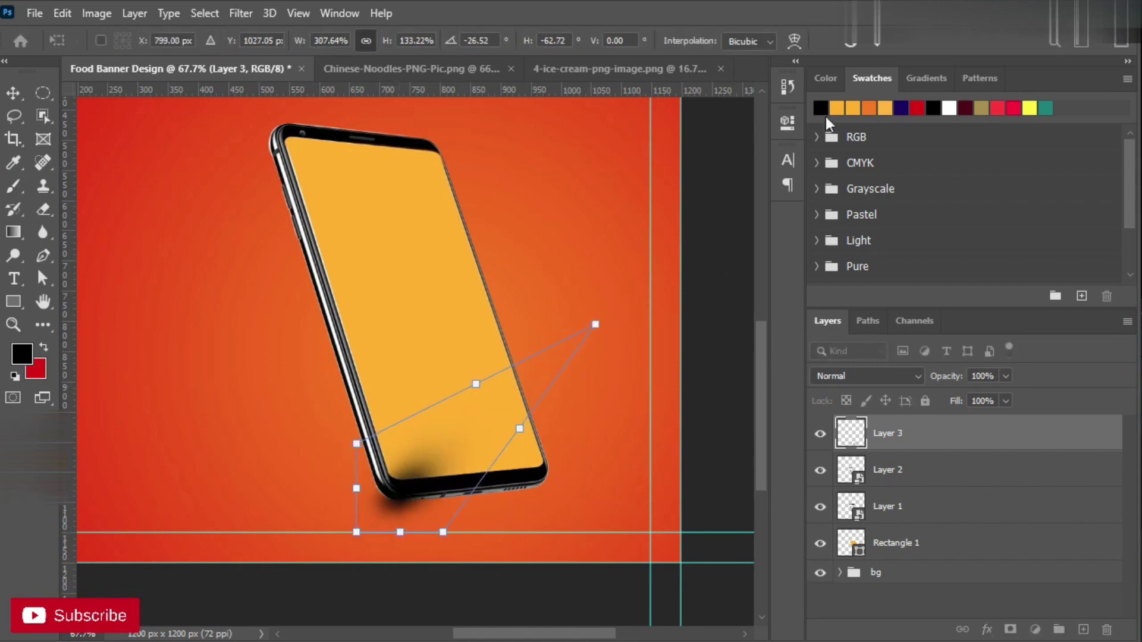
key("Escape")
key("ctrl+t")
left_click_drag(403, 444, 403, 470)
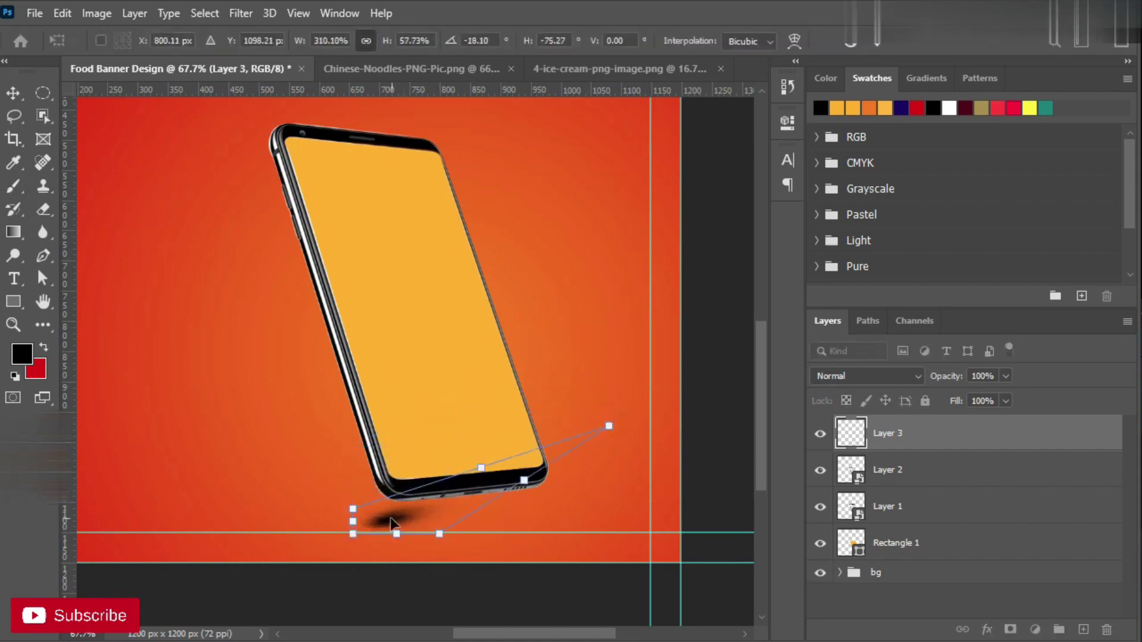
key("Return")
Step: Enlarge the flattened shadow beneath the phone
key("v")
scroll(395, 496, "up", 2)
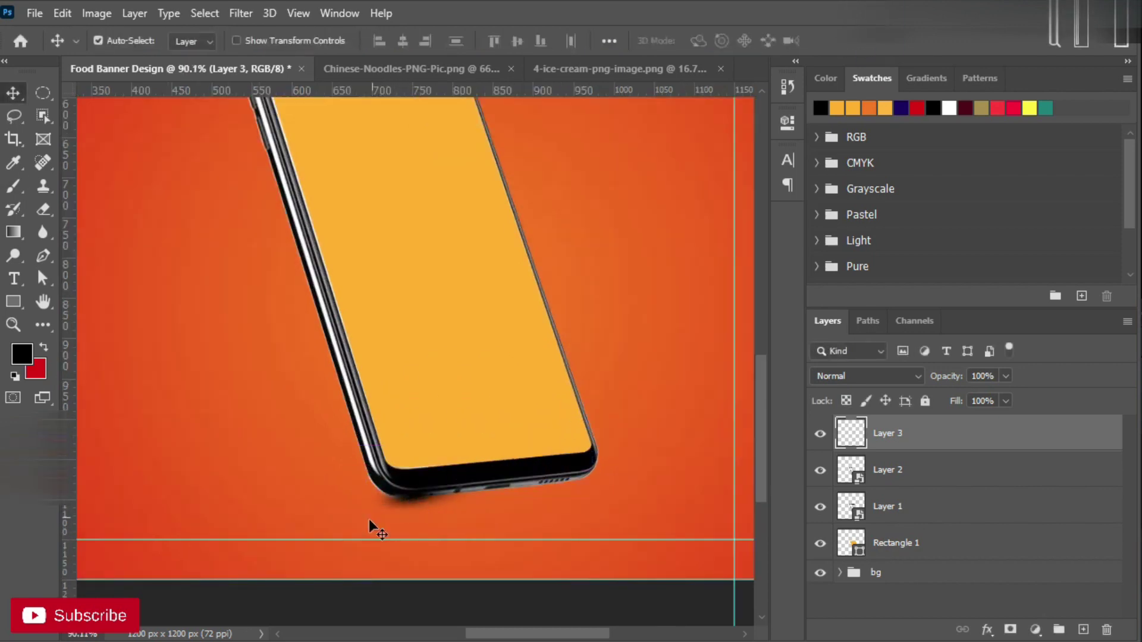
key("ctrl+t")
left_click_drag(574, 449, 606, 428)
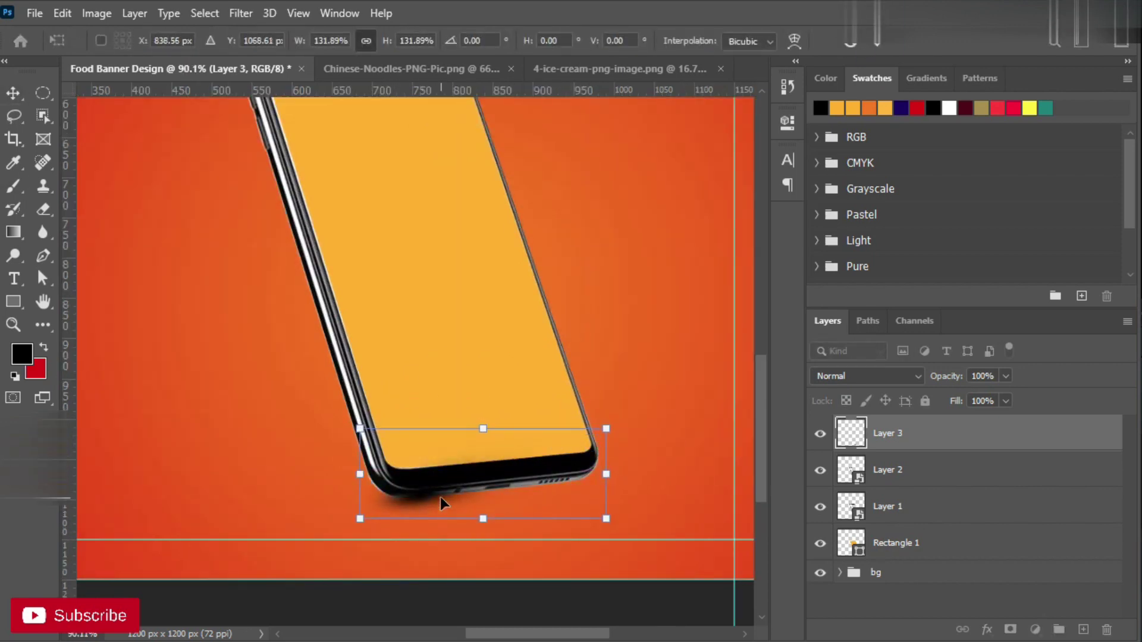
key("Return")
Step: Paint a larger black blob on a second new layer and squash it flat
left_click(898, 543)
key("ctrl+shift+alt+n")
key("b")
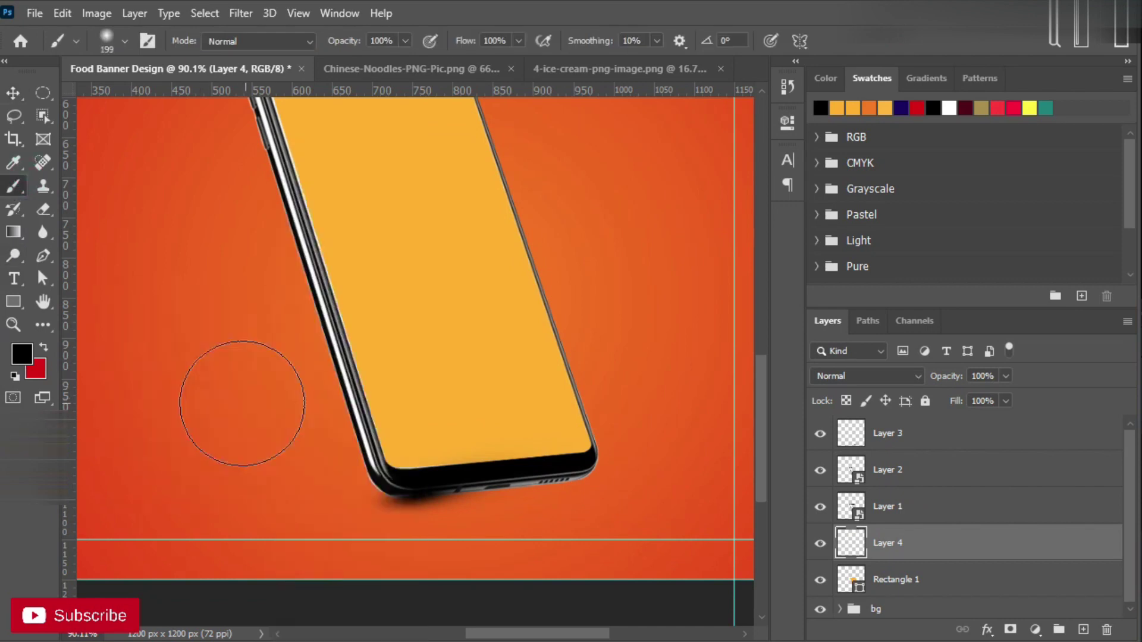
left_click(242, 403)
key("ctrl+t")
left_click_drag(240, 268, 240, 499)
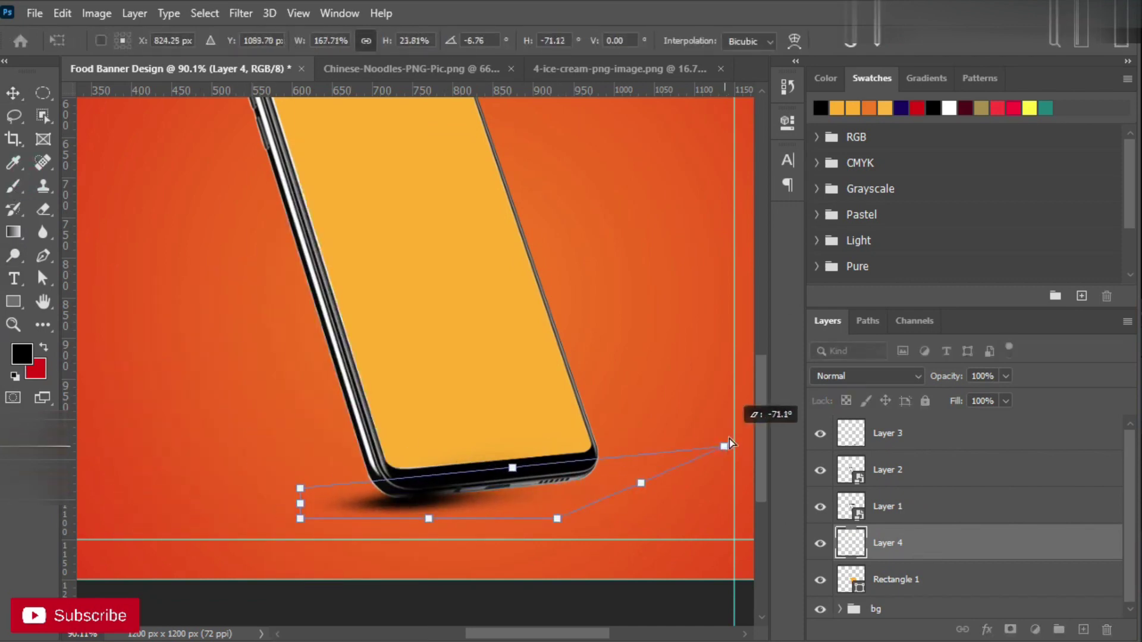
key("Return")
Step: Widen, skew and reposition the second shadow under the phone
key("v")
key("ctrl+t")
left_click_drag(676, 491, 633, 508)
left_click_drag(296, 518, 286, 524)
key("Return")
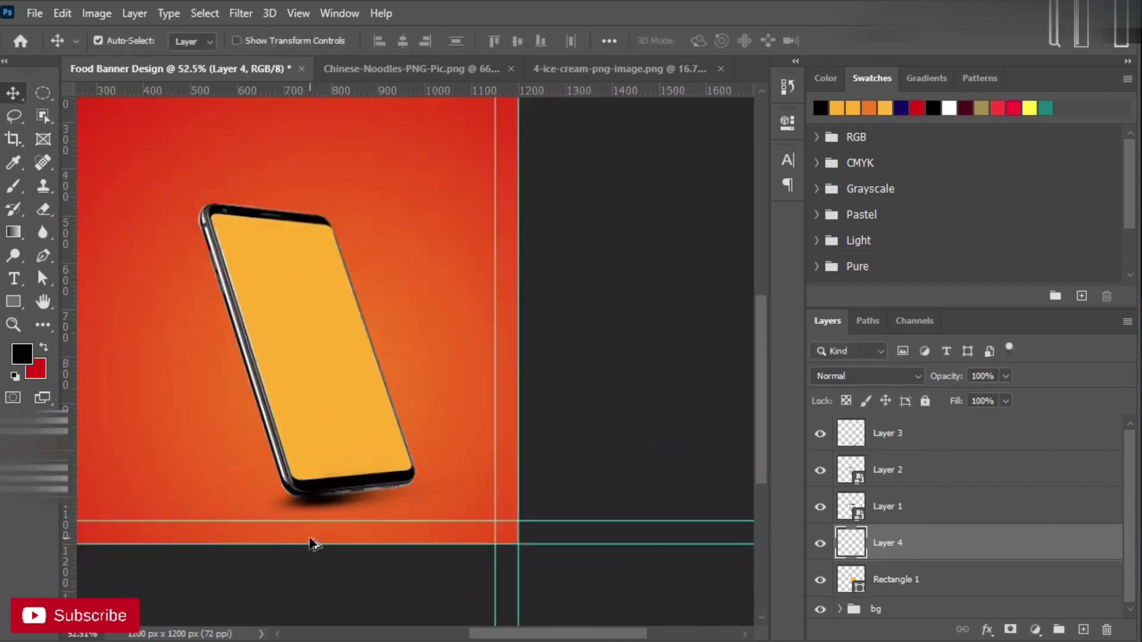
key("ctrl+t")
left_click_drag(692, 398, 705, 403)
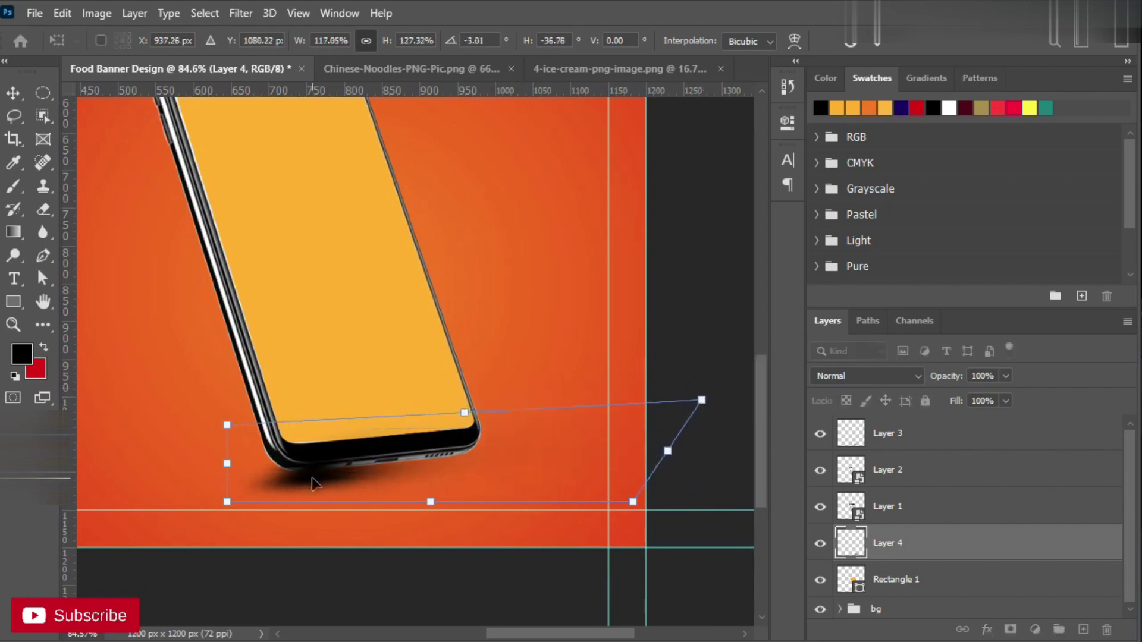
left_click_drag(302, 493, 306, 497)
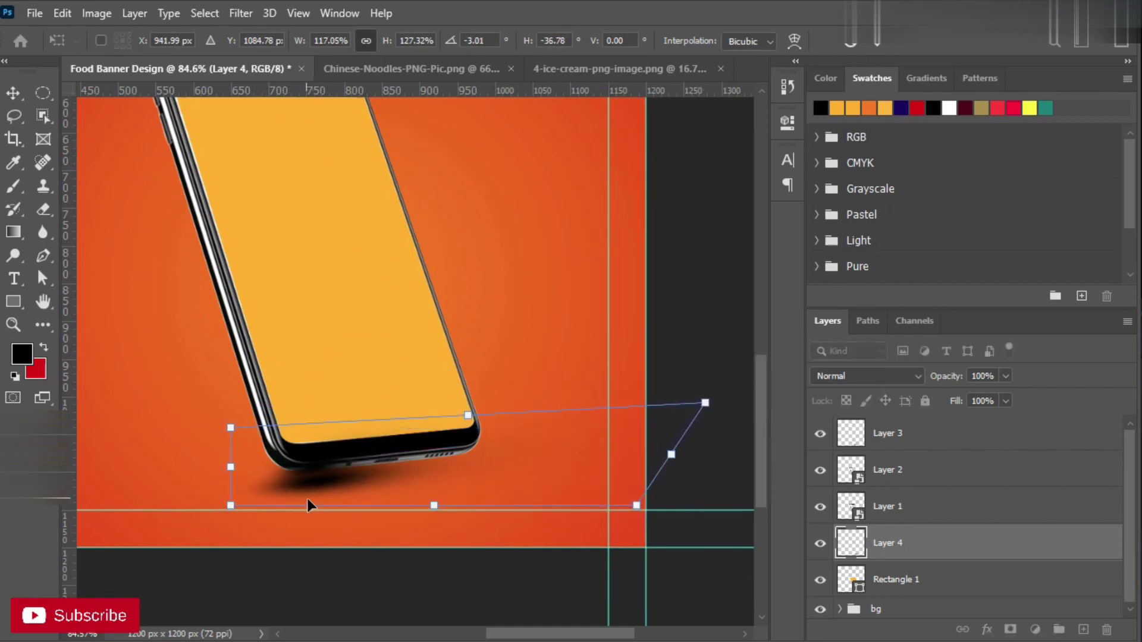
key("Return")
Step: Reshape and move the Layer 3 shadow, then lower both shadow layers' opacity
left_click(315, 461)
key("ctrl+t")
left_click_drag(530, 449, 630, 489)
left_click_drag(444, 401, 431, 457)
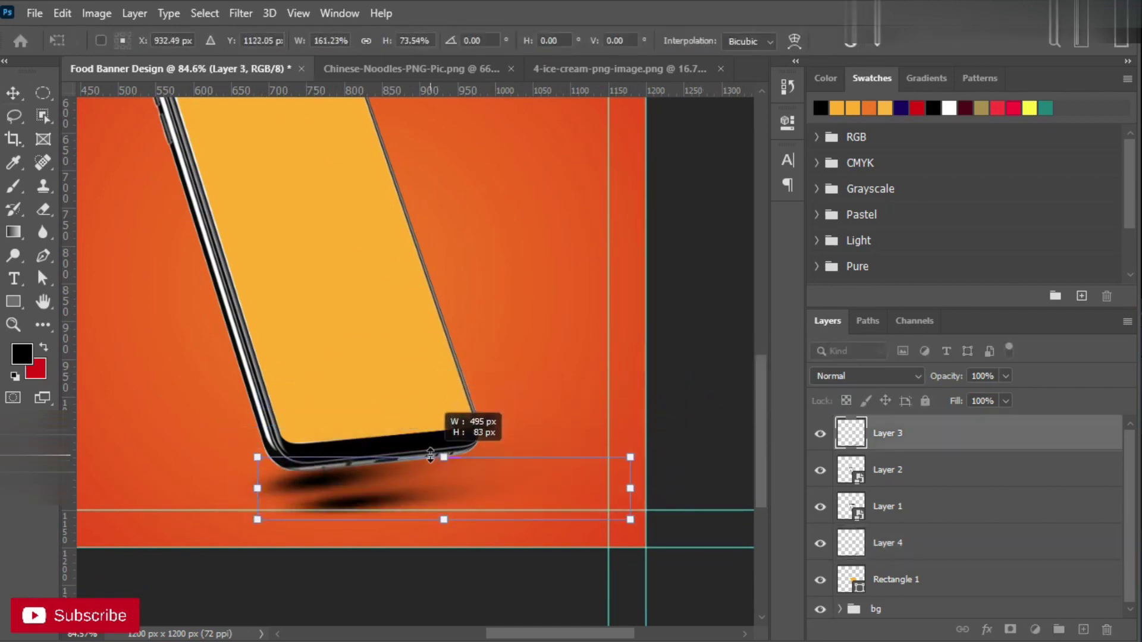
key("Return")
left_click_drag(367, 507, 337, 491)
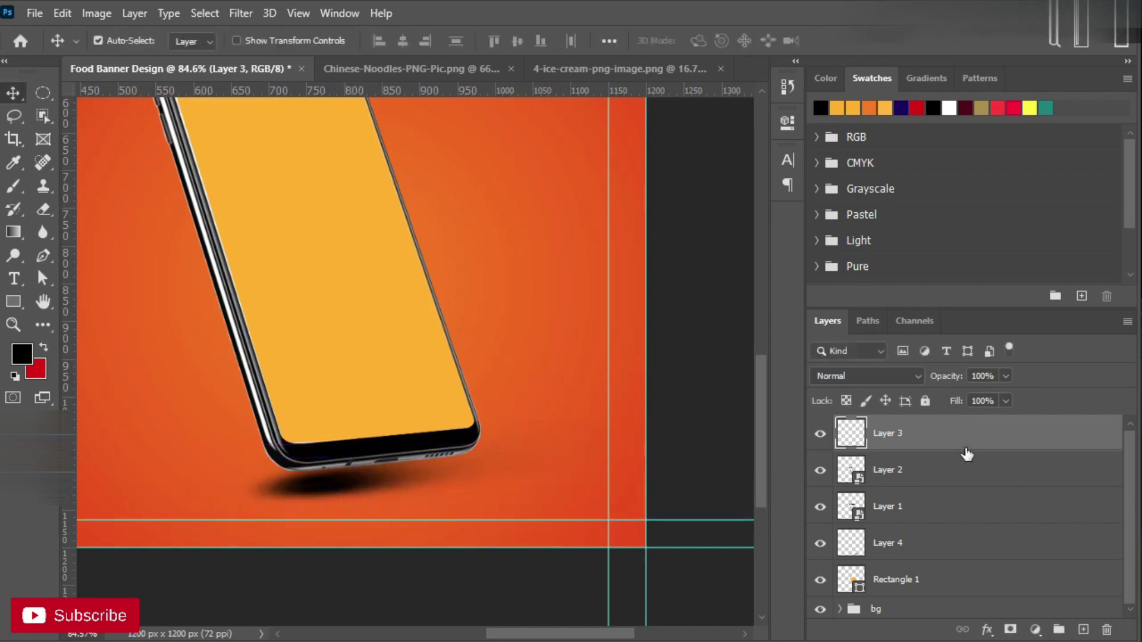
left_click(886, 543, "ctrl")
key("5")
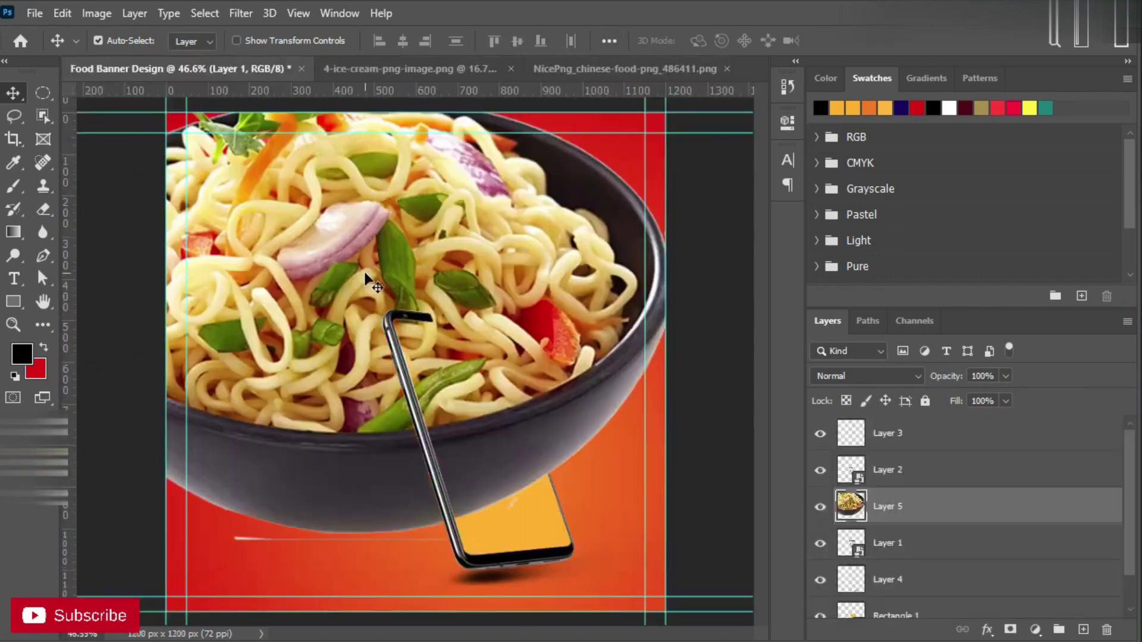
Step: Convert the noodle layer to a smart object and scale it to about 21% on the phone screen
right_click(933, 507)
left_click(1011, 245)
key("ctrl+t")
left_click_drag(747, 538, 528, 454)
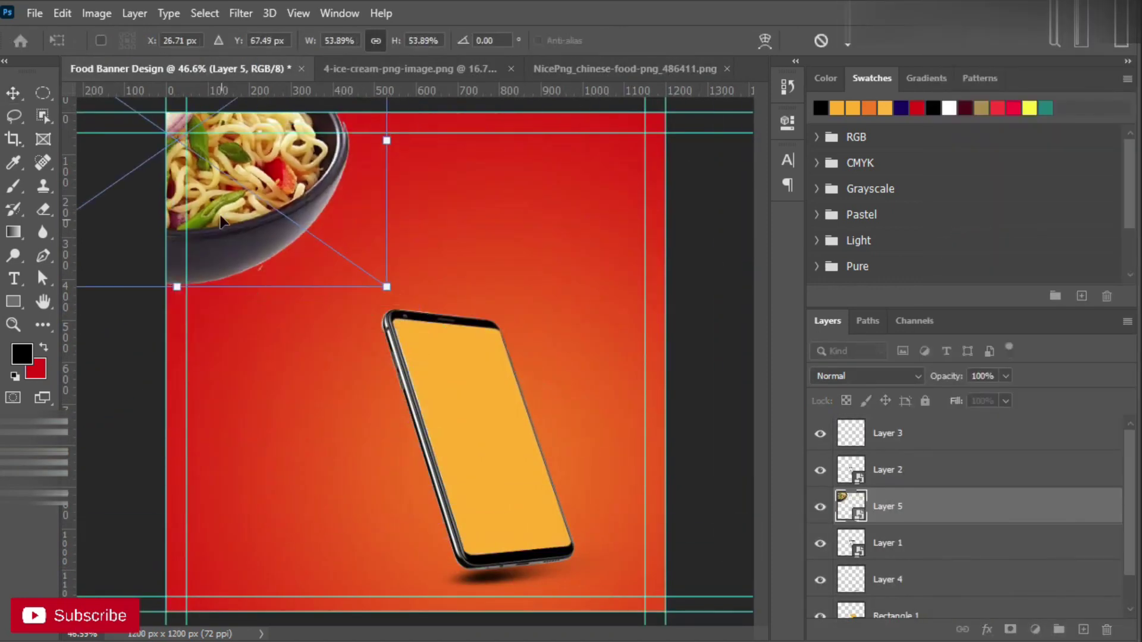
left_click_drag(427, 339, 499, 469)
scroll(499, 470, "up", 2)
left_click_drag(693, 311, 644, 367)
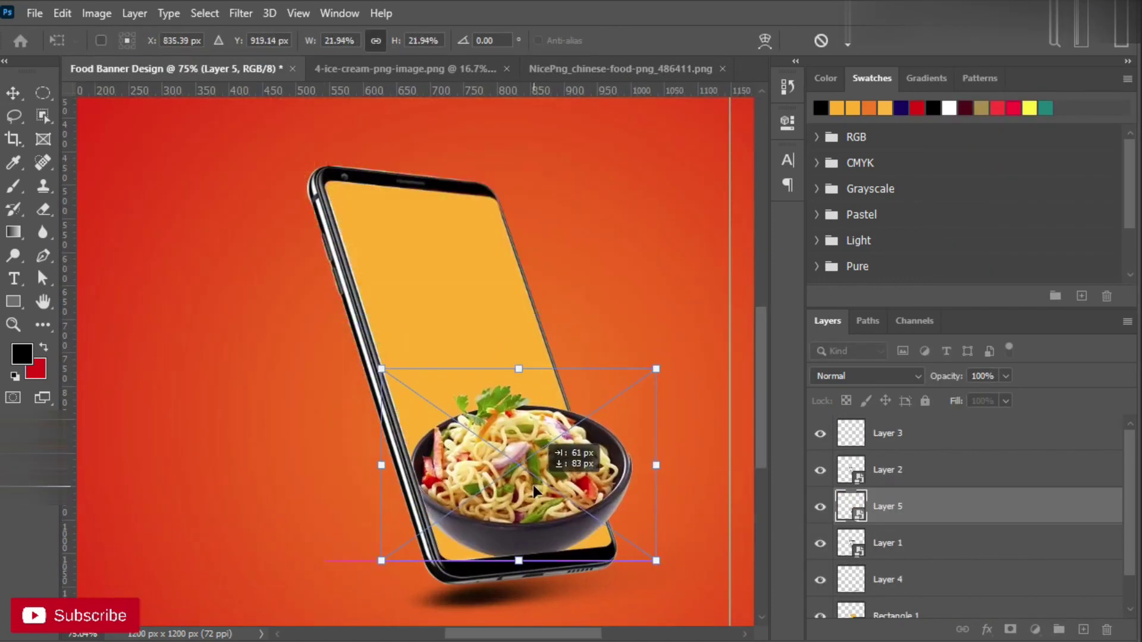
left_click_drag(492, 467, 499, 500)
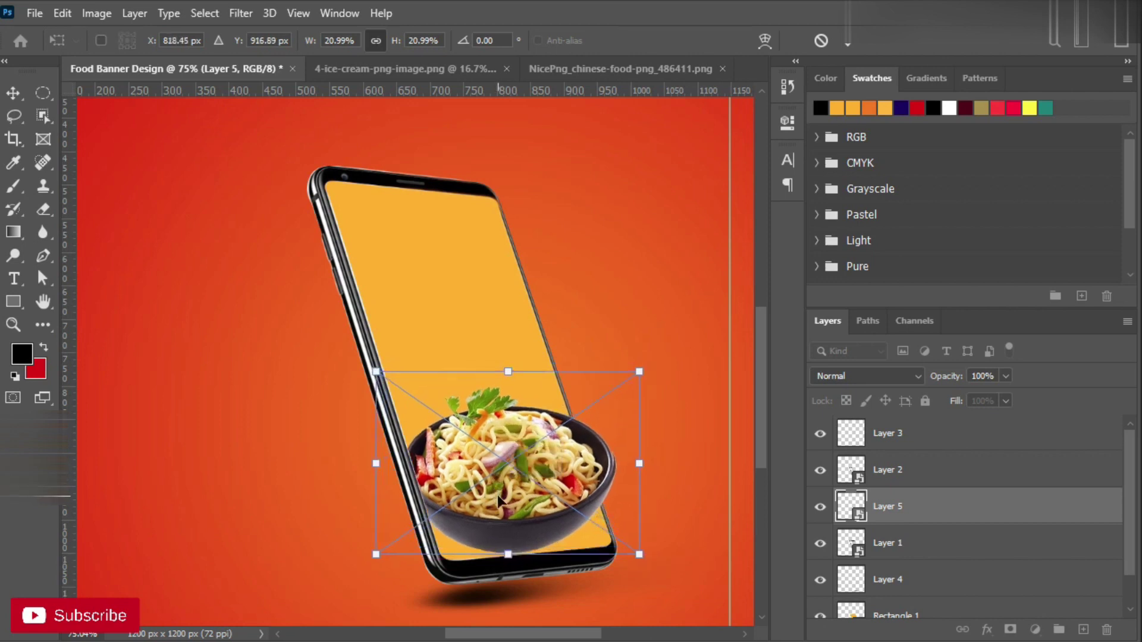
key("Return")
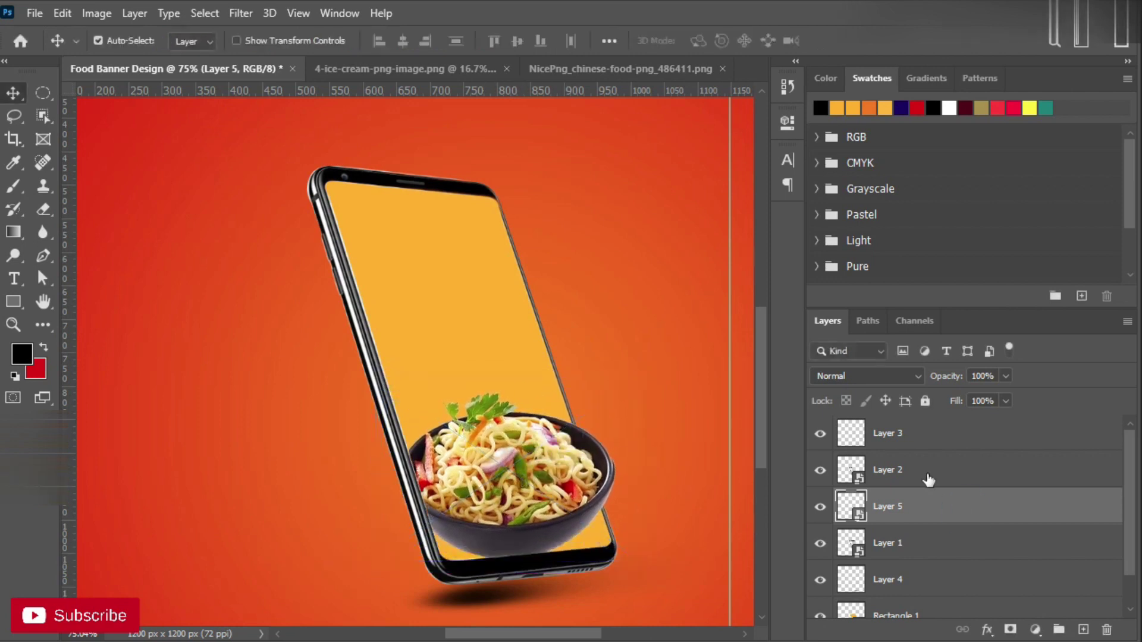
Step: Add a layer mask to Layer 2 and move the noodle bowl lower on the phone
left_click(887, 470)
left_click(1010, 630)
key("b")
left_click(884, 515)
key("v")
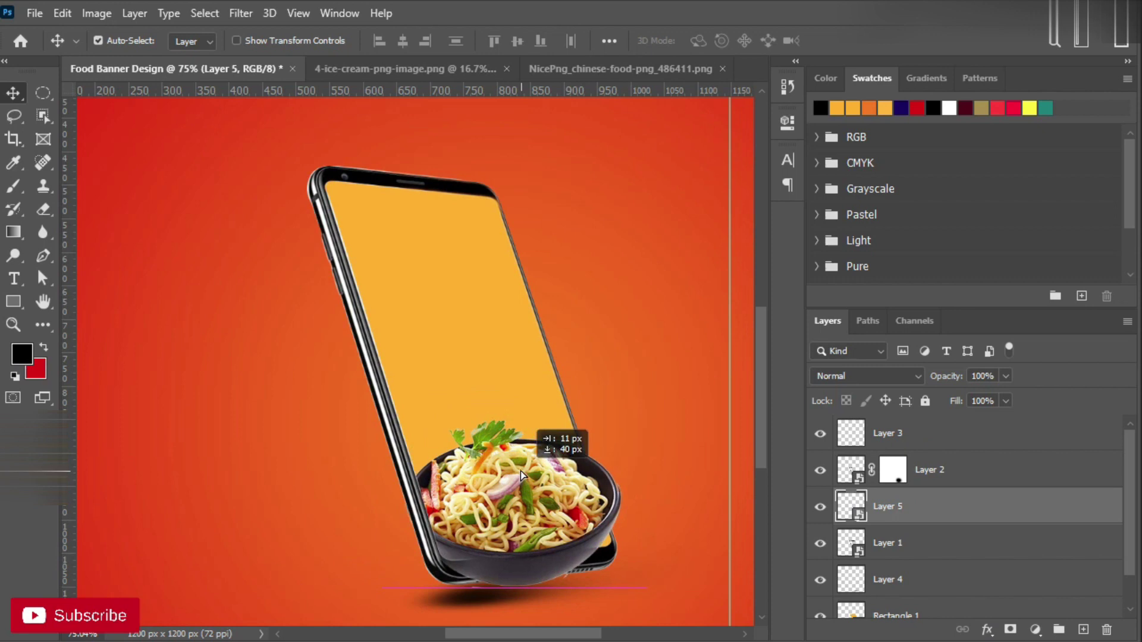
left_click_drag(520, 471, 526, 455)
scroll(482, 560, "up", 5)
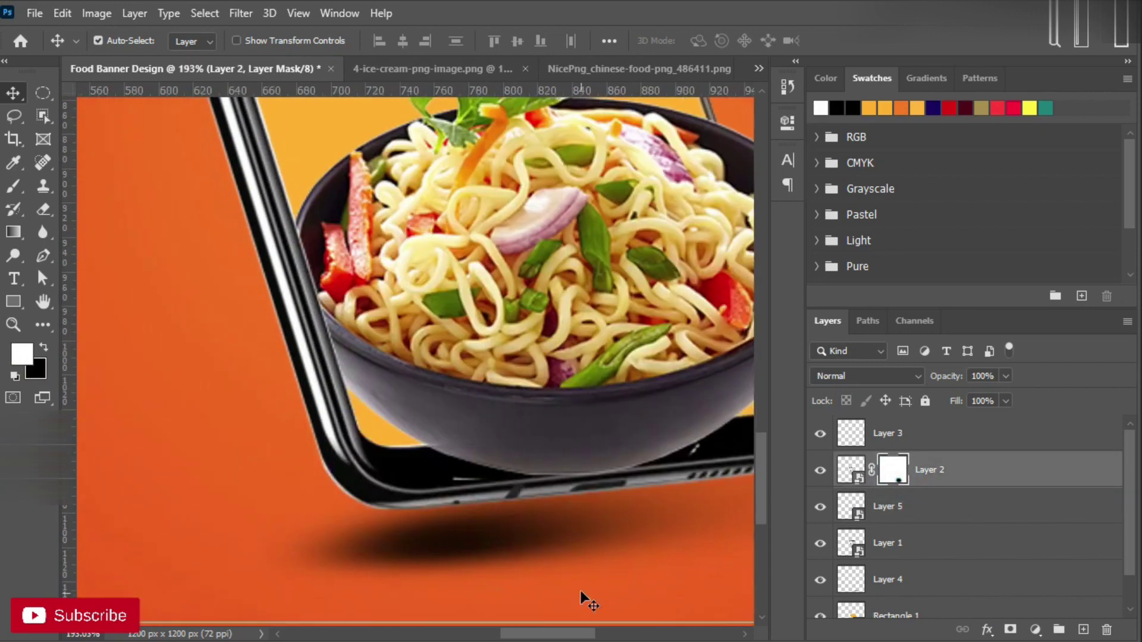
Step: Paint black on the mask, then refit the banner with the noodle layer selected for transforming
key("b")
key("x")
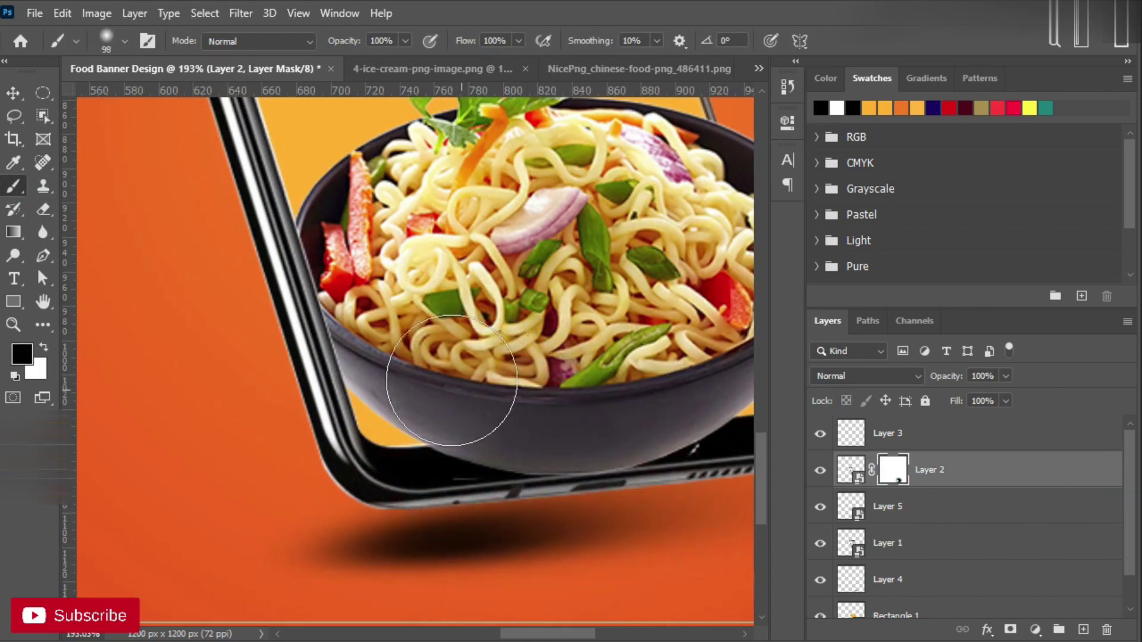
scroll(489, 461, "up", 2)
key("ctrl+0")
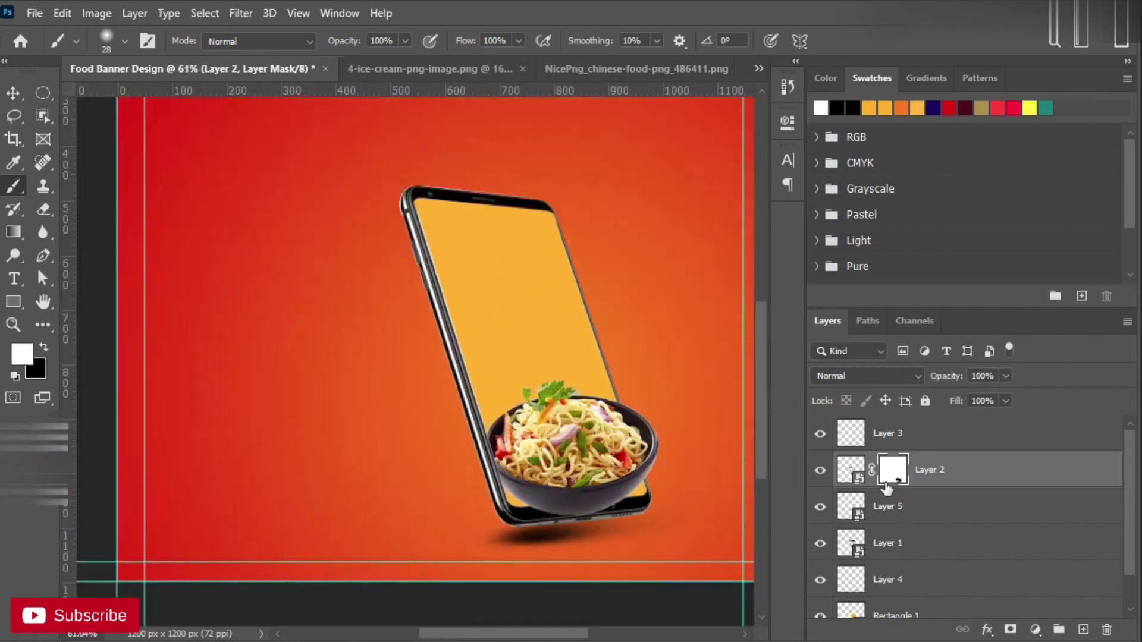
left_click(885, 506)
key("v")
key("ctrl+t")
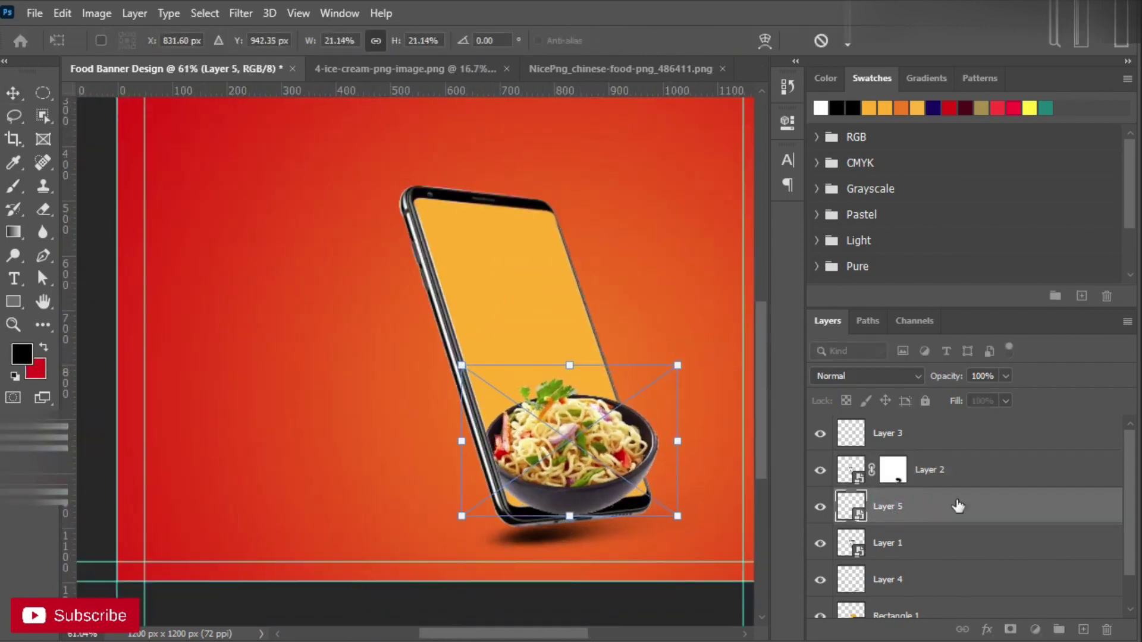
Step: Copy the whole ice-cream picture from its tab and paste it into the banner
key("Return")
left_click(405, 69)
key("ctrl+a")
key("ctrl+c")
key("ctrl+Tab")
key("ctrl+v")
Step: Shrink the ice cream, put it below the noodles, beside the phone, tilted about 33 degrees
key("ctrl+t")
key("ctrl+0")
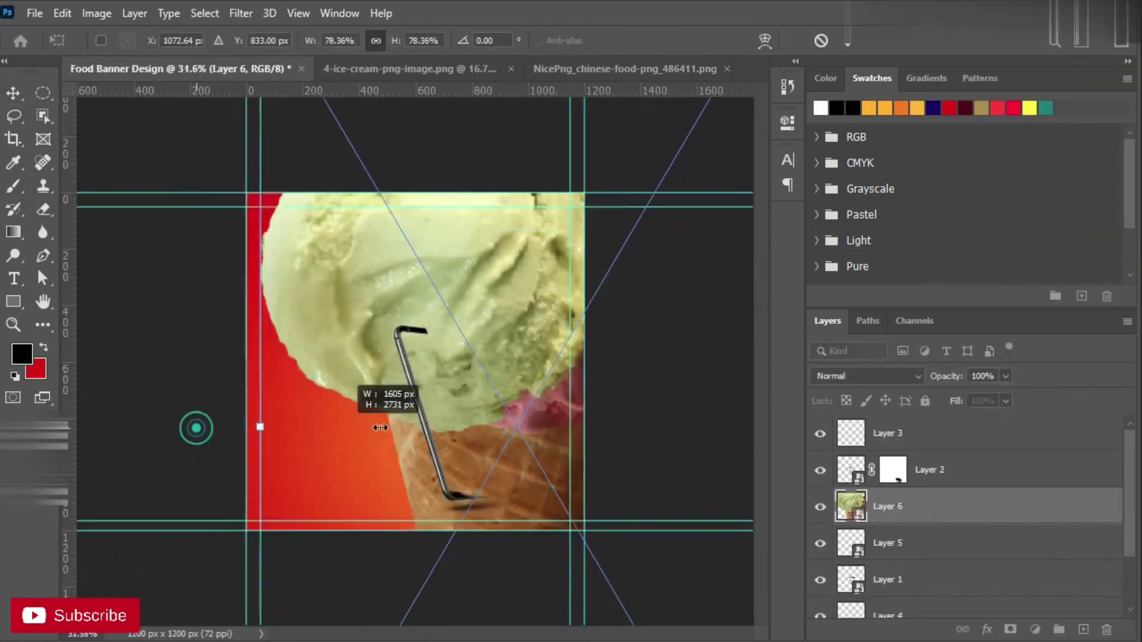
left_click_drag(370, 383, 485, 327)
key("ctrl+plus")
key("ctrl+bracketleft")
left_click_drag(511, 422, 636, 435)
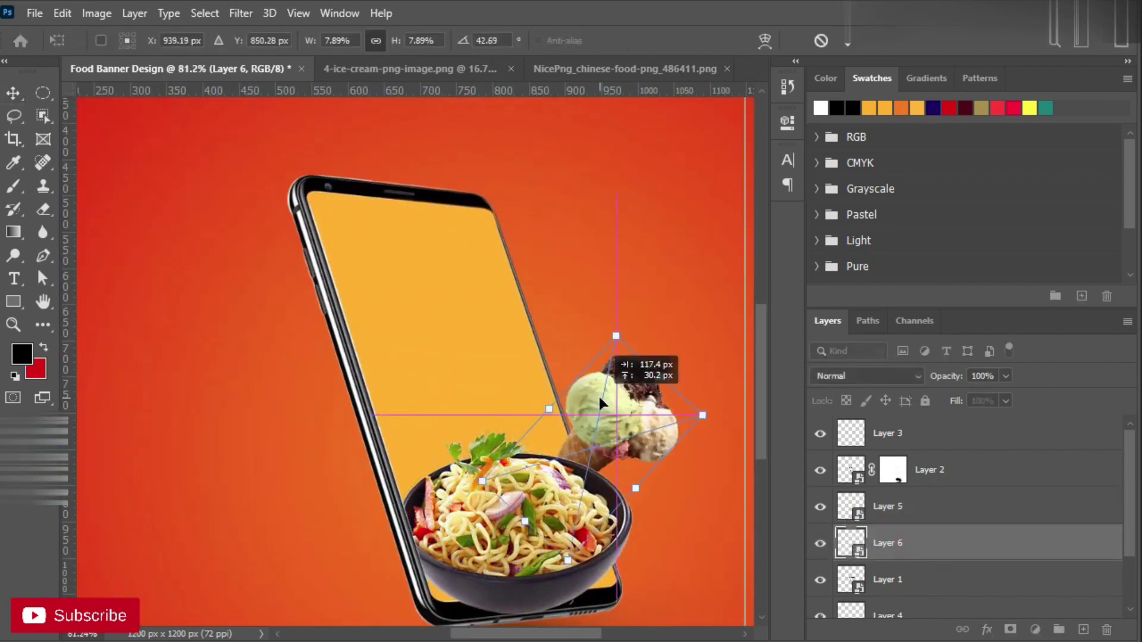
left_click_drag(661, 381, 631, 321)
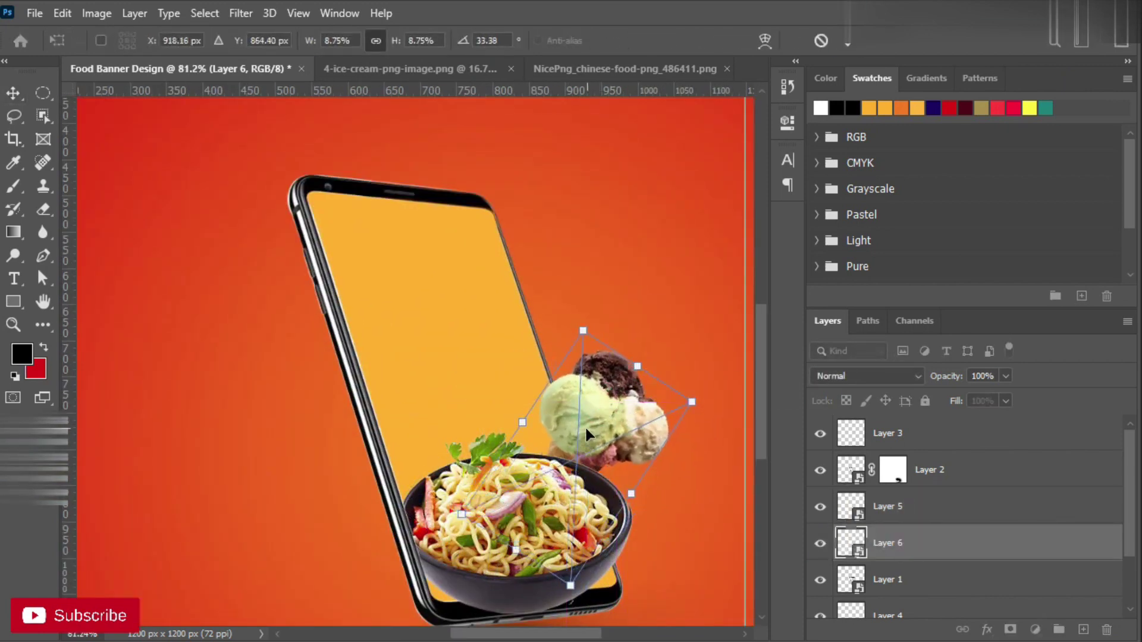
key("Return")
Step: Scale the noodles and ice cream together and shift them about 14 px left
key("ctrl+0")
left_click(888, 507, "ctrl")
key("ctrl+t")
left_click_drag(677, 335, 702, 332)
left_click_drag(632, 508, 624, 509)
key("Return")
key("ctrl+minus")
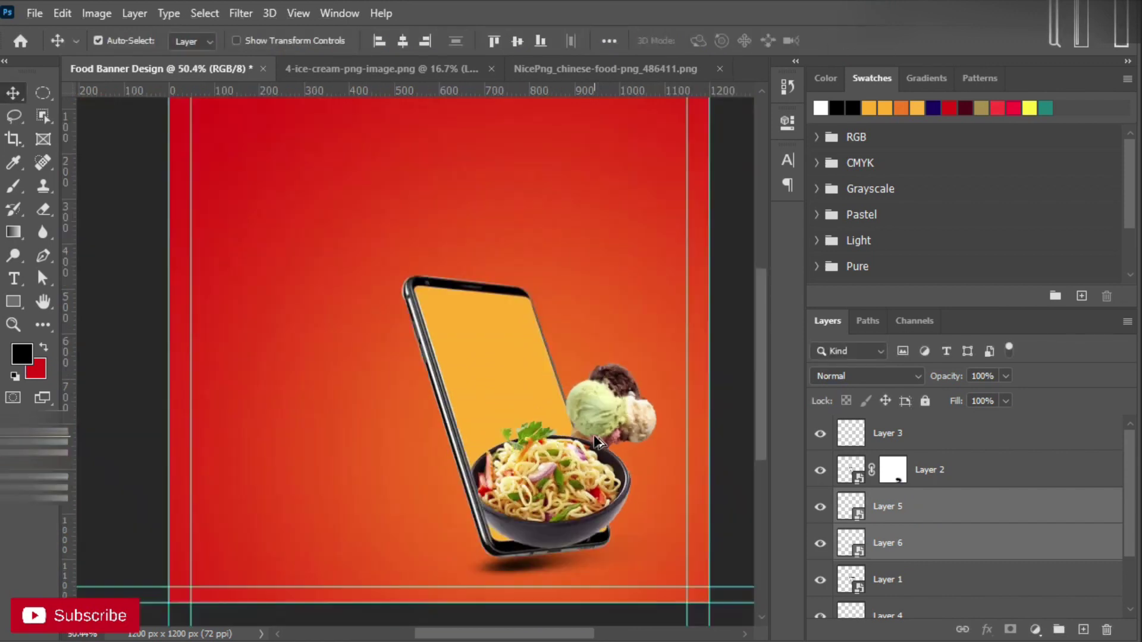
Step: Drop a trial rotation, reconfirm the ice cream alone, and expand the new image group
key("ctrl+t")
mouse_move(648, 351)
left_mouse_down()
mouse_move(669, 363)
mouse_move(653, 400)
left_mouse_up()
key("Escape")
left_click(887, 543)
key("ctrl+t")
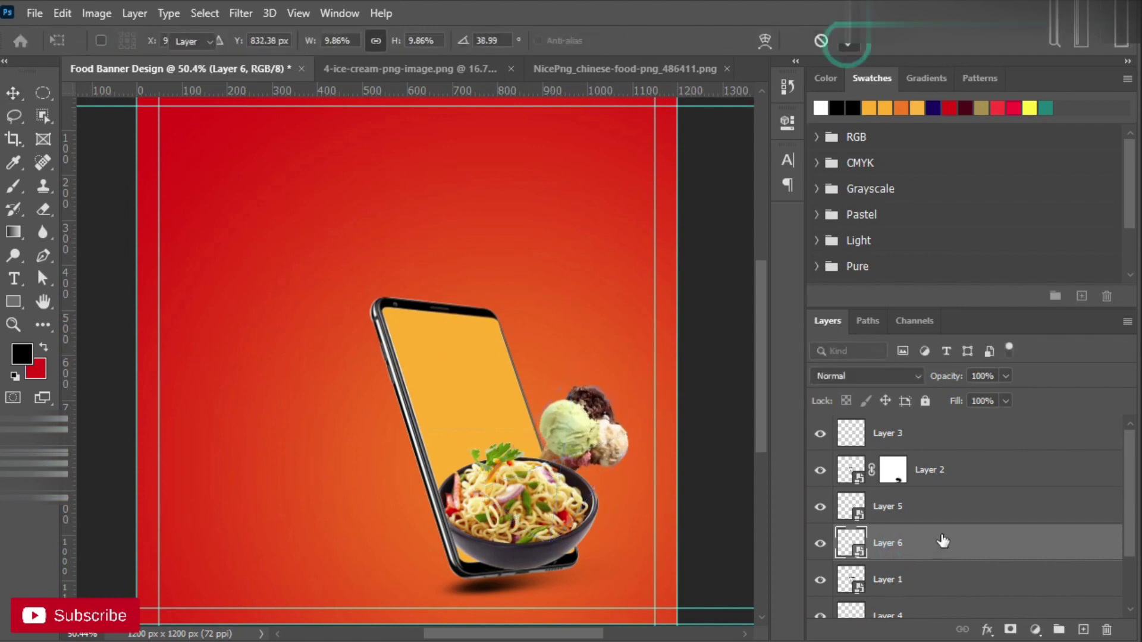
key("Return")
left_click(886, 427)
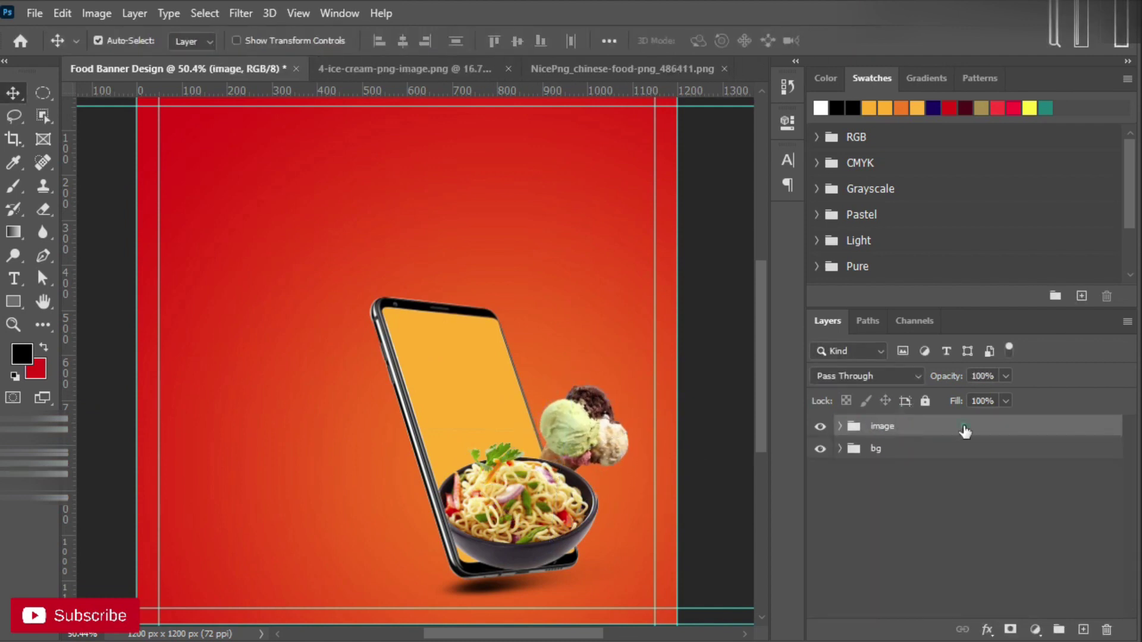
left_click(839, 426)
Step: On a new layer, stamp white smoke-brush steam over the phone at about 32% opacity
key("ctrl+shift+alt+n")
key("b")
right_click(557, 280)
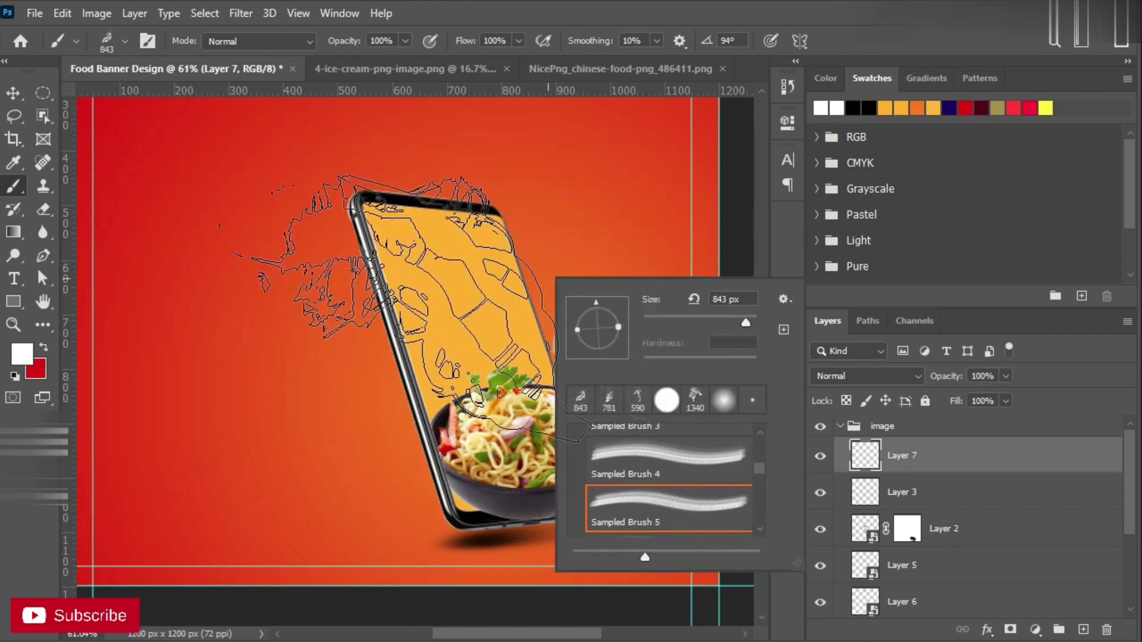
left_click(381, 309)
left_click(1010, 629)
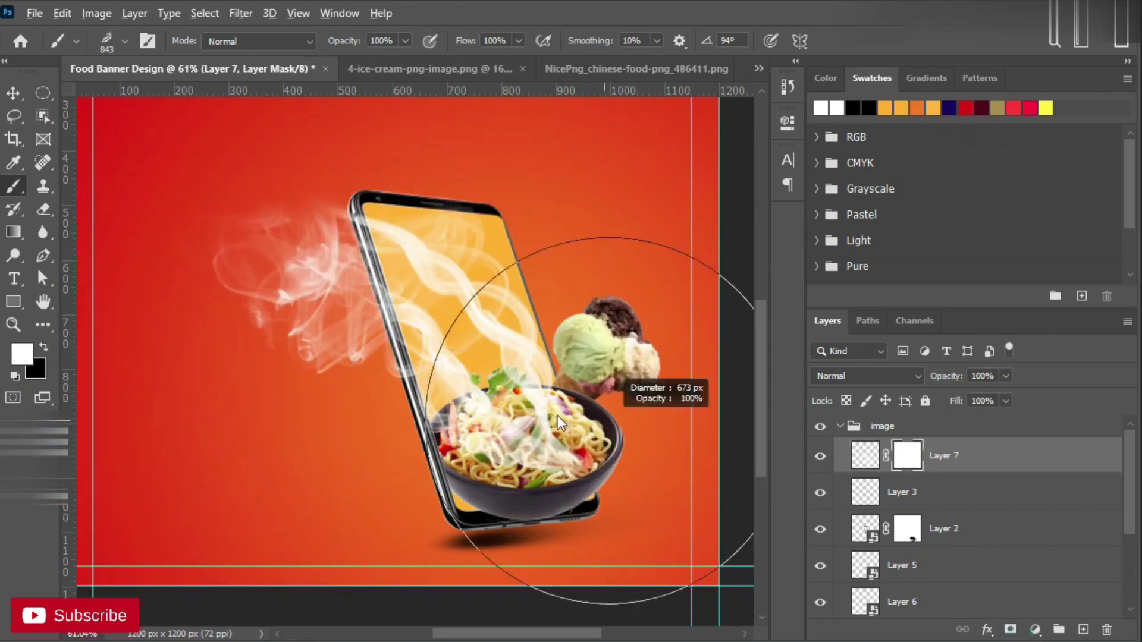
left_click(1006, 376)
left_click_drag(968, 397, 952, 397)
scroll(417, 357, "up", 2)
Step: Mask out the smoke over the noodles with black and reposition the steam upward
key("x")
key("bracketleft")
key("bracketleft")
left_click_drag(524, 440, 536, 455)
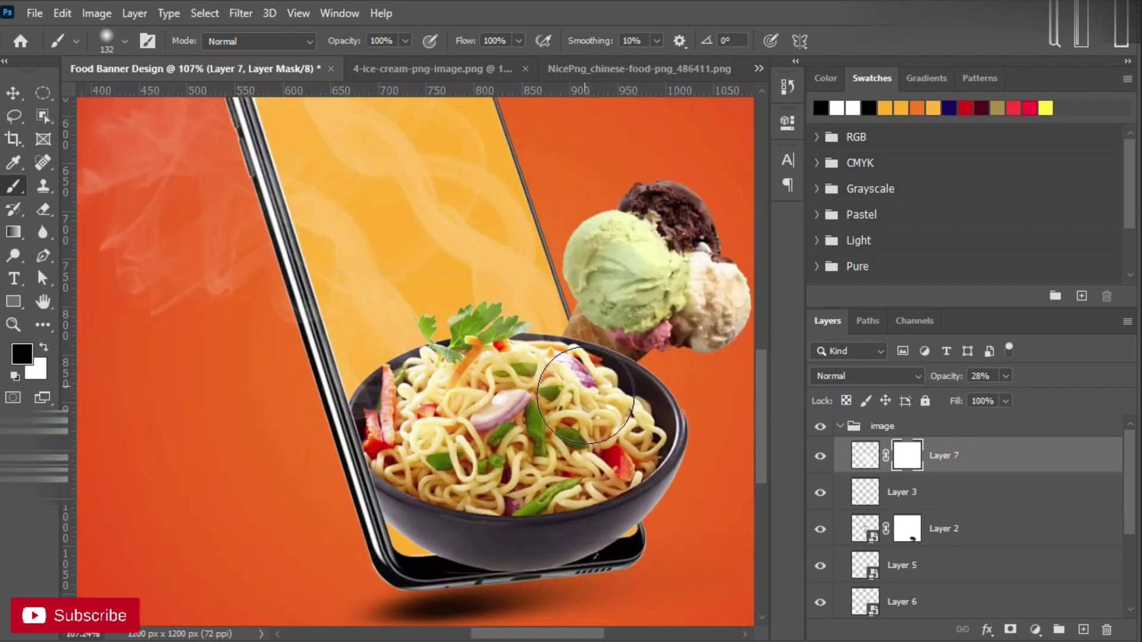
scroll(536, 455, "down", 3)
key("ctrl+t")
left_click_drag(484, 333, 485, 307)
key("Return")
Step: Fade the smoke layer to 10% opacity and shrink the brush to 514 px
left_click(866, 455)
left_click(1006, 376)
left_click_drag(1005, 396, 991, 399)
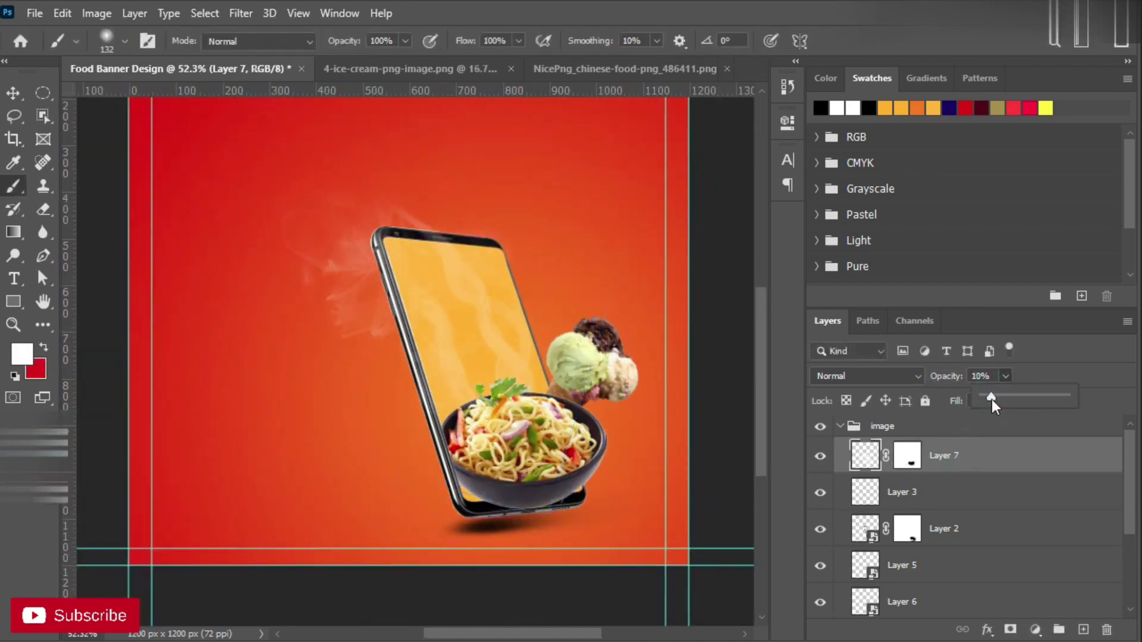
scroll(420, 436, "down", 1)
scroll(420, 437, "up", 1)
right_click(572, 417)
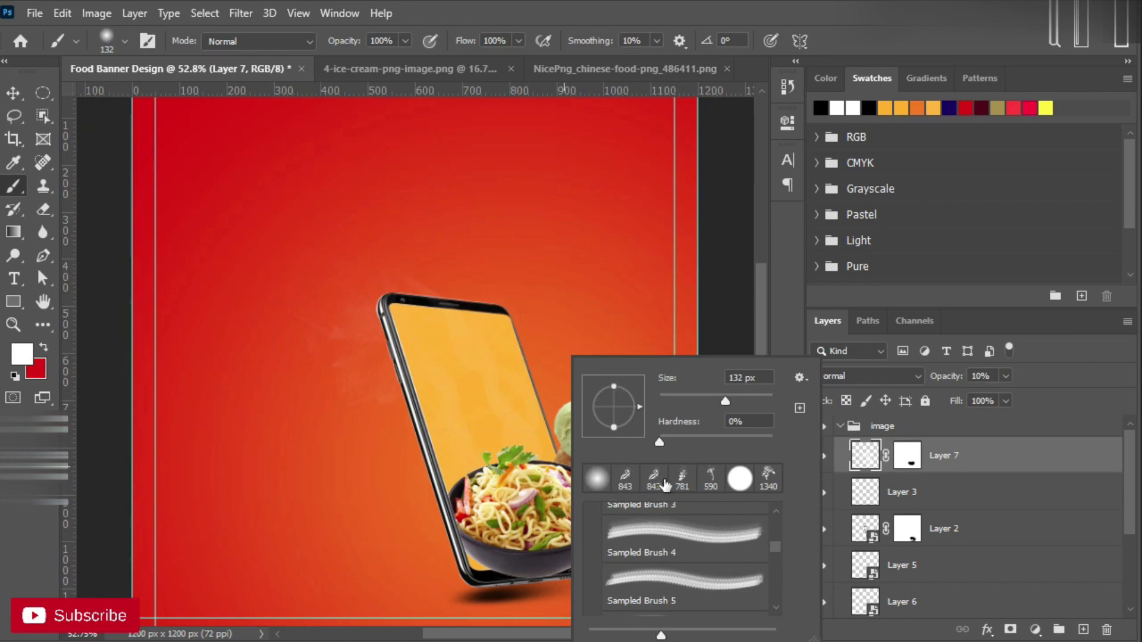
key("Escape")
left_click_drag(565, 418, 548, 422)
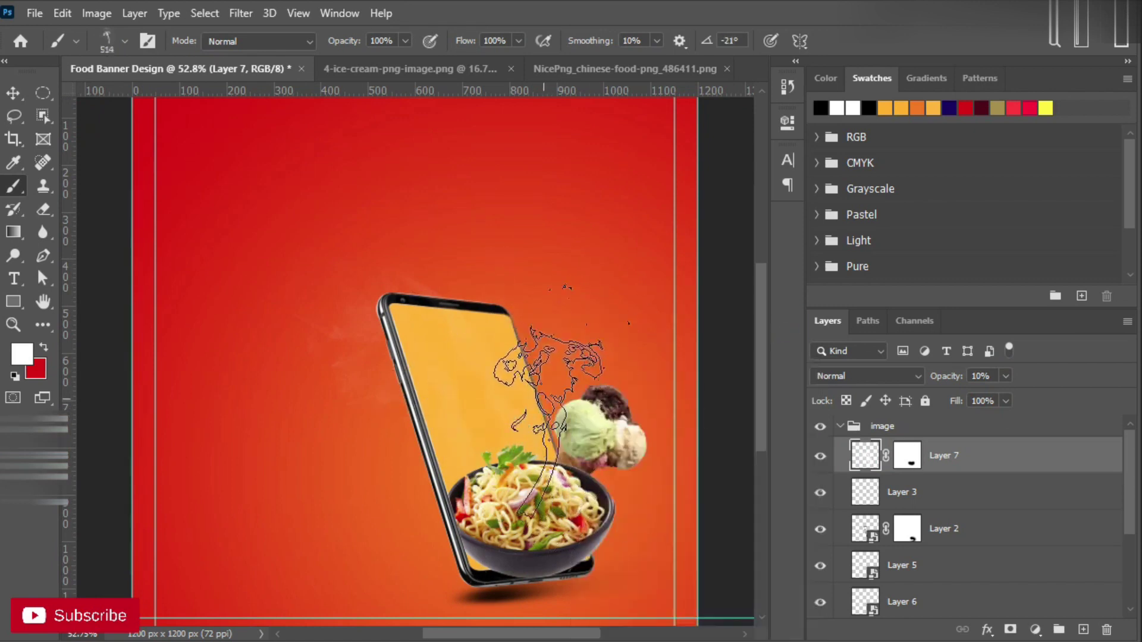
Step: Select smoke Layer 7 in the image group and rotate it about 45 degrees
left_click(840, 426)
key("v")
scroll(576, 478, "down", 3)
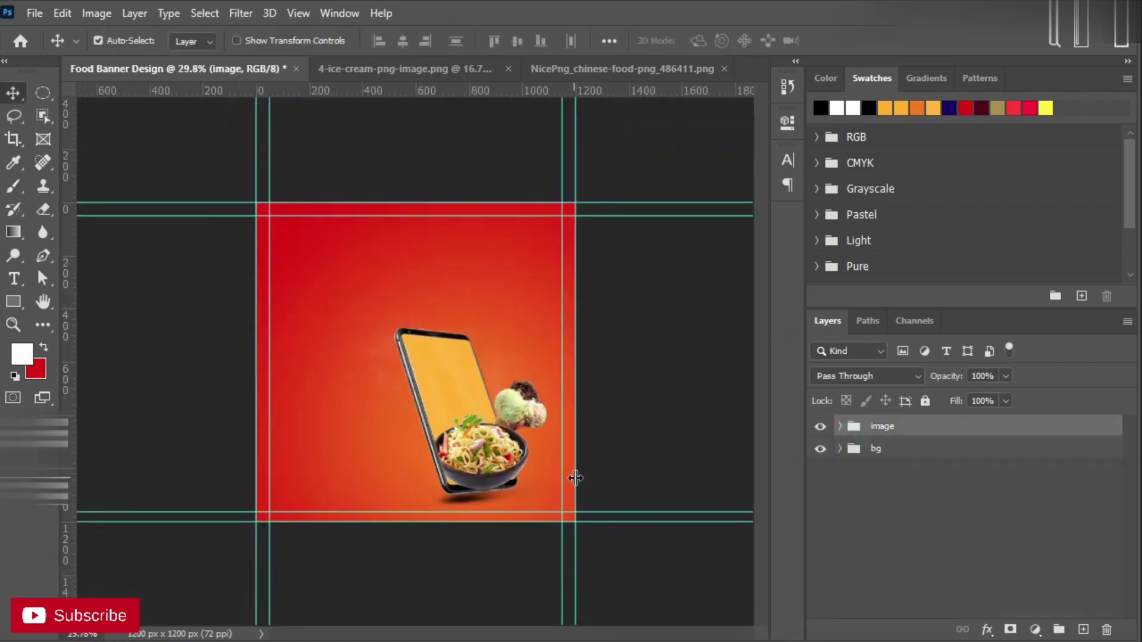
left_click(838, 427)
left_click(939, 455)
key("ctrl+t")
right_click(517, 302)
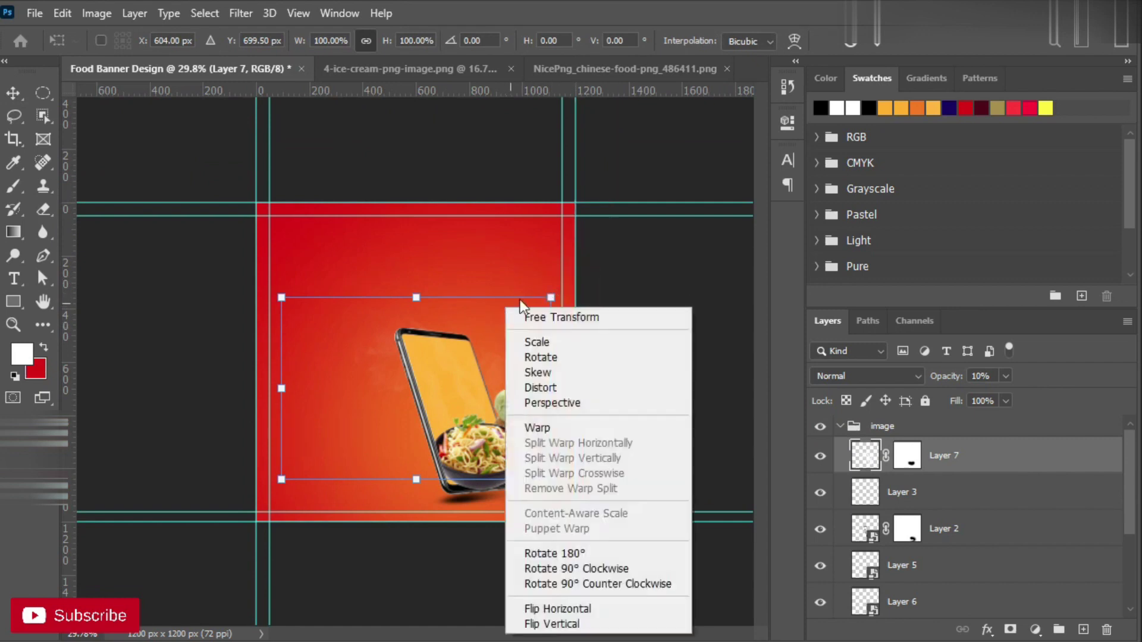
key("Escape")
key("ctrl+plus")
left_click_drag(689, 357, 671, 382)
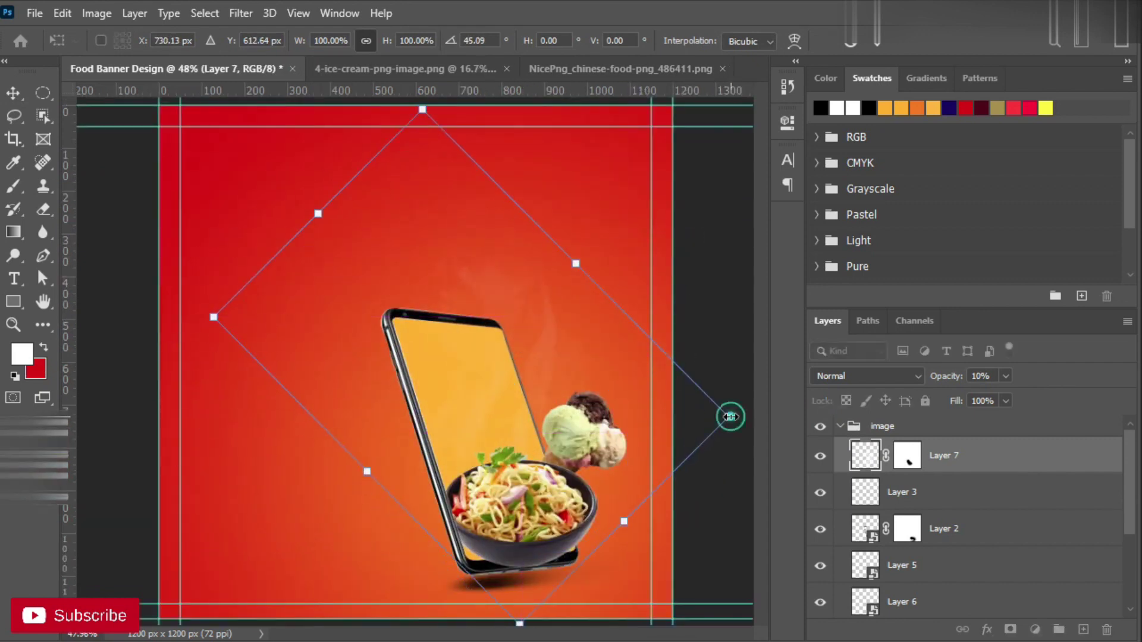
Step: Scale the smoke down slightly and rotate it to about 60 degrees
right_click(577, 264)
left_click(535, 304)
left_click_drag(729, 417, 721, 415)
left_click_drag(805, 394, 787, 476)
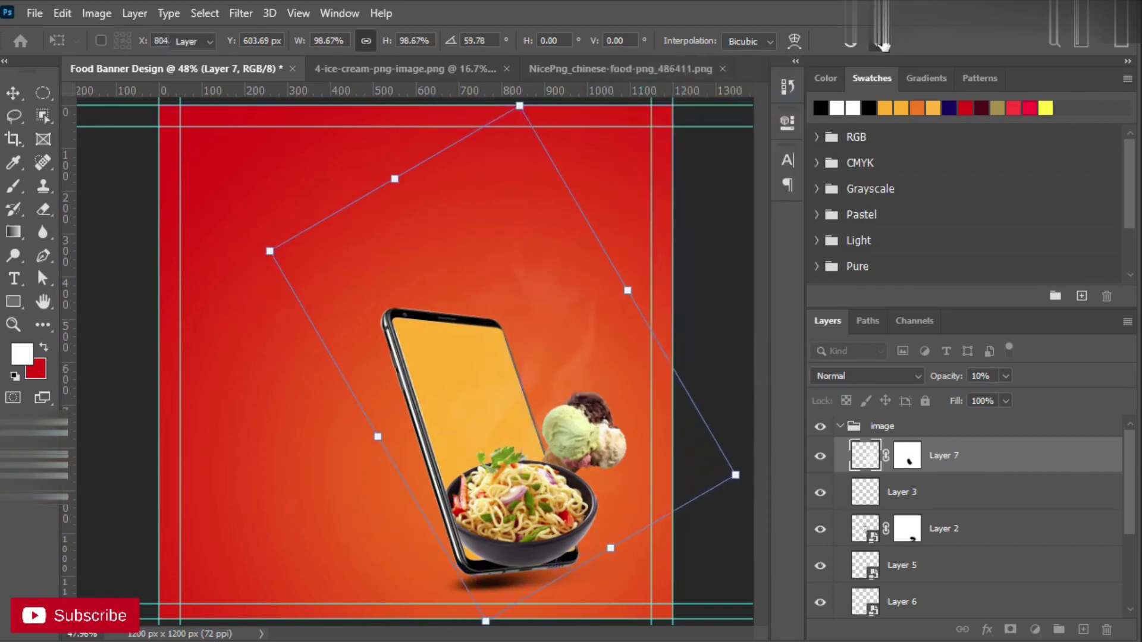
key("Return")
Step: Start a headline text layer at the top left of the banner
scroll(301, 370, "up", 2)
key("t")
left_click(301, 366)
Step: Set the headline font to Pitter with white colour
left_click(788, 159)
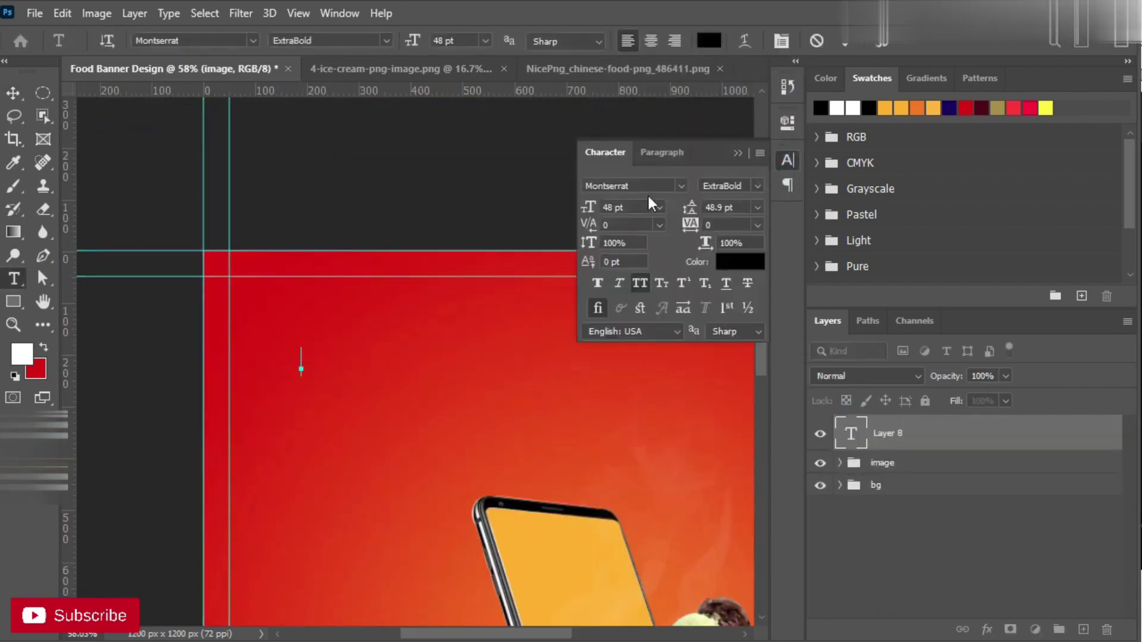
left_click(619, 186)
type("Pitter")
left_click(660, 241)
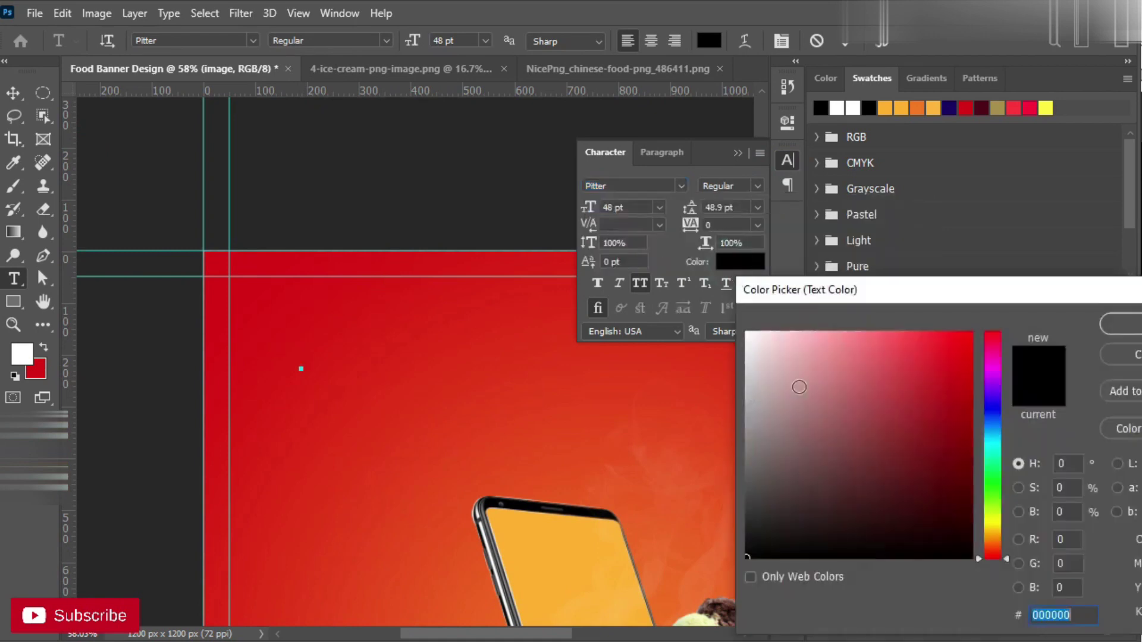
Step: Paste the word EAT from the notes as the headline and enlarge it
key("ctrl+c")
key("alt+Tab")
key("ctrl+v")
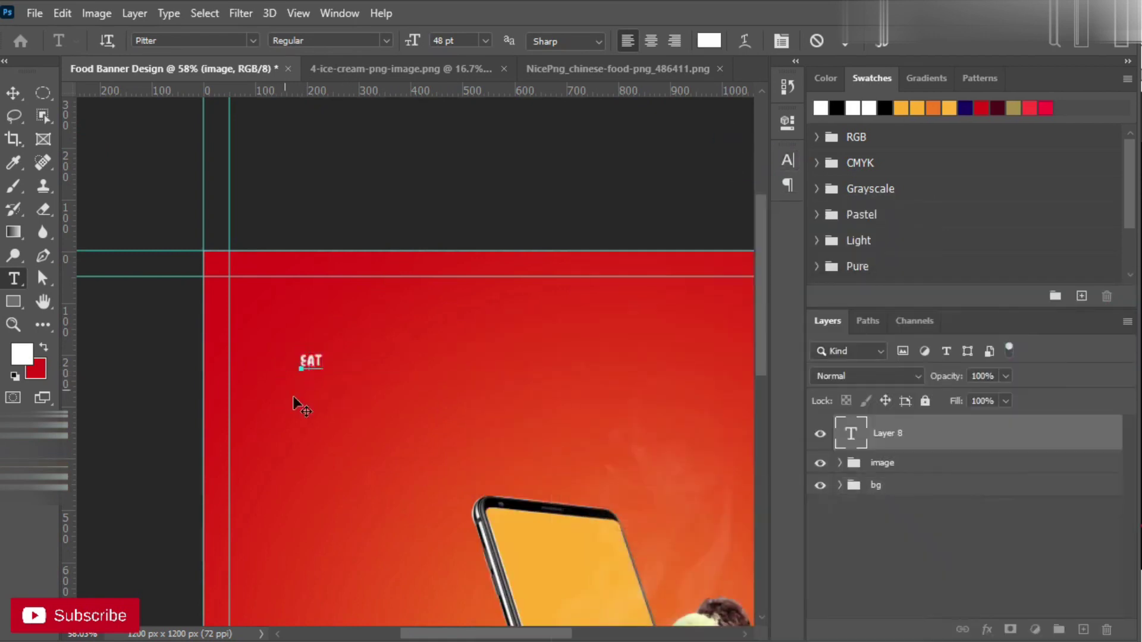
key("ctrl+Return")
key("ctrl+t")
left_click_drag(324, 356, 393, 280)
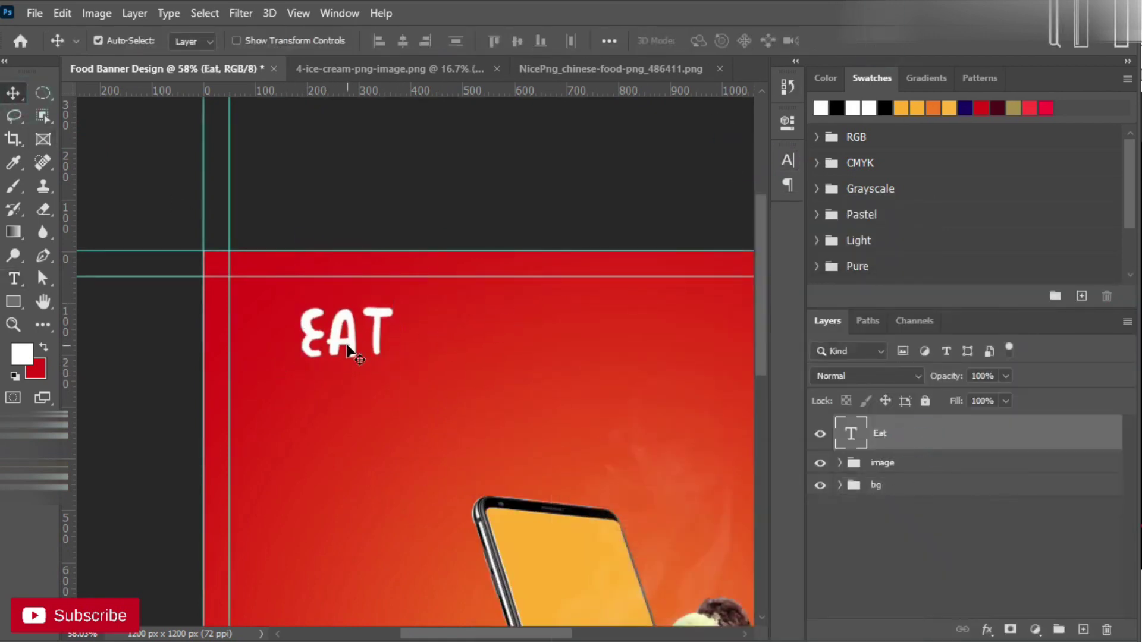
Step: Duplicate EAT onto a second line and change it to SOMETHING
left_click_drag(352, 349, 360, 403)
key("ctrl+a")
key("alt+Tab")
key("ctrl+c")
left_click(1037, 330)
key("ctrl+v")
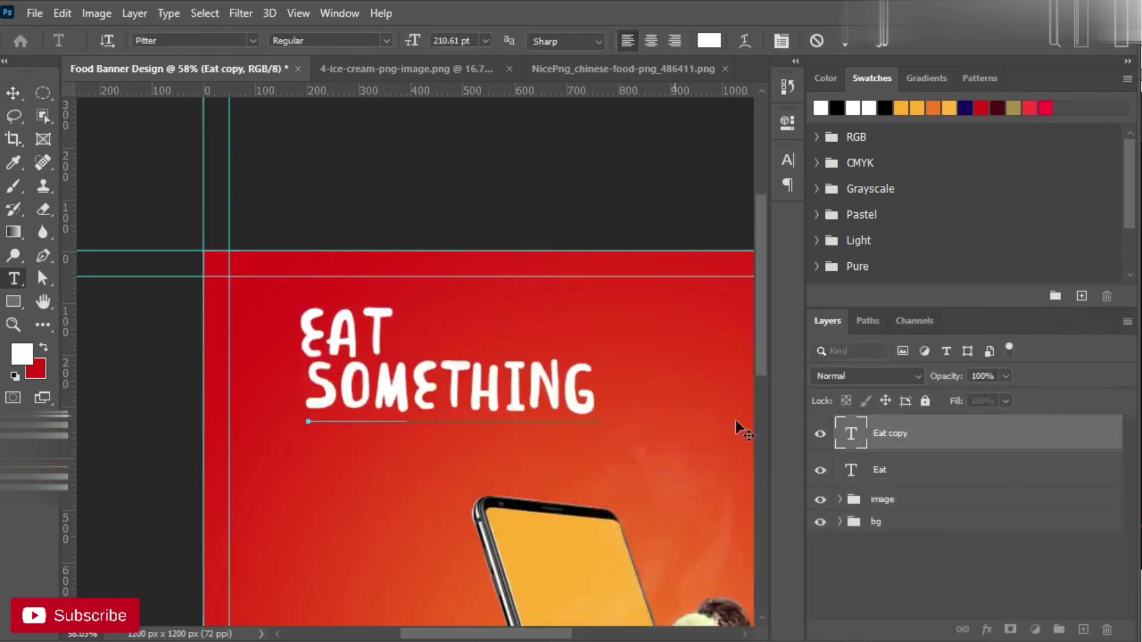
key("ctrl+Return")
Step: Add DIFFERENT and EVERYDAY as the third and fourth headline lines, pasted from the notes
mouse_move(459, 401)
left_mouse_down()
mouse_move(459, 473)
mouse_move(393, 541)
left_mouse_up()
key("ctrl+a")
key("alt+Tab")
key("ctrl+c")
key("alt+Tab")
key("ctrl+v")
key("ctrl+Return")
key("alt+Tab")
key("ctrl+c")
key("alt+Tab")
key("ctrl+v")
key("ctrl+Return")
Step: Shrink the phone-and-food image, tilt it slightly, and move it below the headline
key("ctrl+t")
left_click_drag(362, 231, 383, 253)
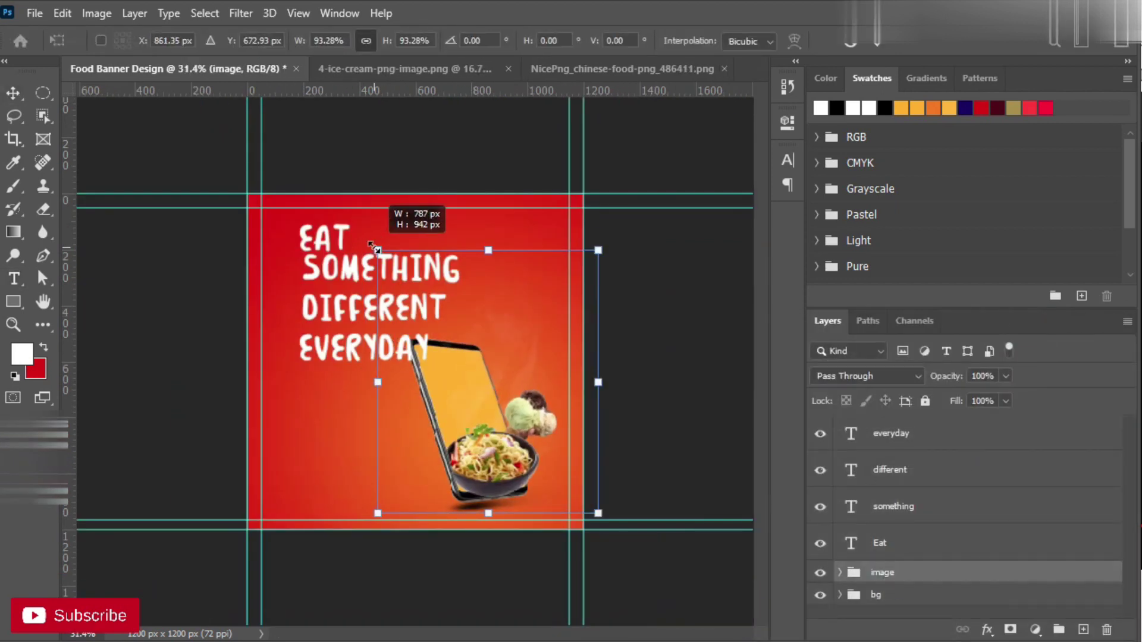
left_click_drag(622, 517, 607, 523)
left_click_drag(482, 359, 499, 361)
Step: Apply the image transform, then shrink and slightly tilt the SOMETHING line
key("Return")
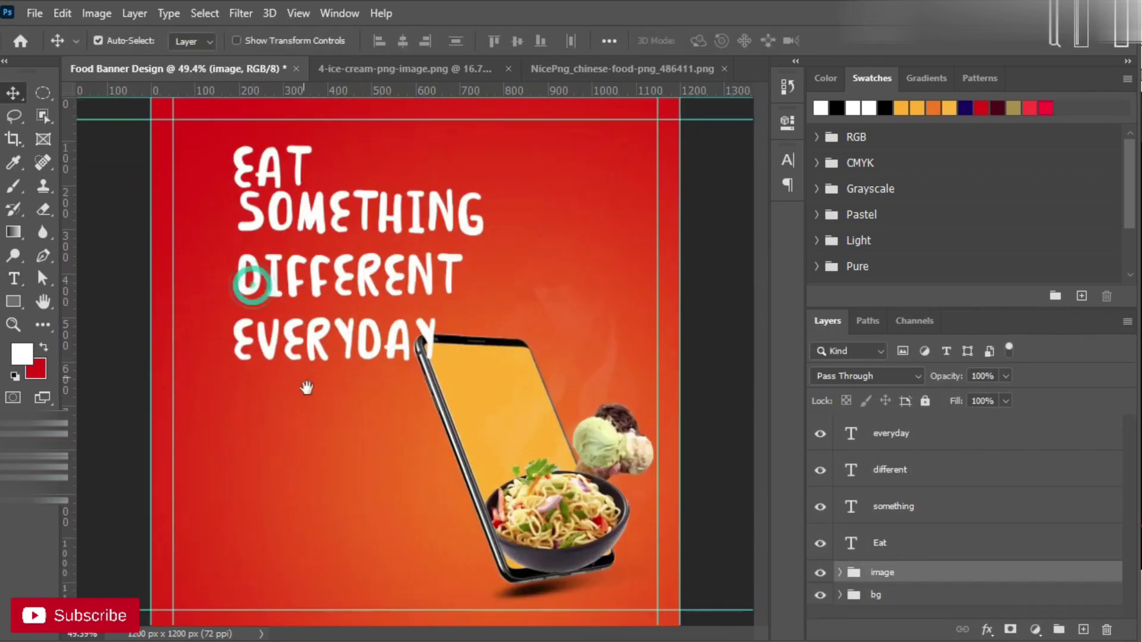
scroll(247, 281, "up", 2)
scroll(305, 332, "up", 2)
left_click(309, 357, "ctrl")
key("ctrl+t")
mouse_move(600, 307)
left_mouse_down()
mouse_move(524, 328)
mouse_move(417, 306)
left_mouse_up()
key("Return")
Step: Shrink the DIFFERENT line, tilt it slightly, and move it up and left
key("alt+bracketright")
key("ctrl+t")
left_click_drag(570, 382, 472, 387)
left_click_drag(473, 428, 461, 440)
left_click_drag(429, 392, 416, 375)
key("Return")
Step: Shrink, tilt and reposition the EVERYDAY line into the staggered layout
key("ctrl+t")
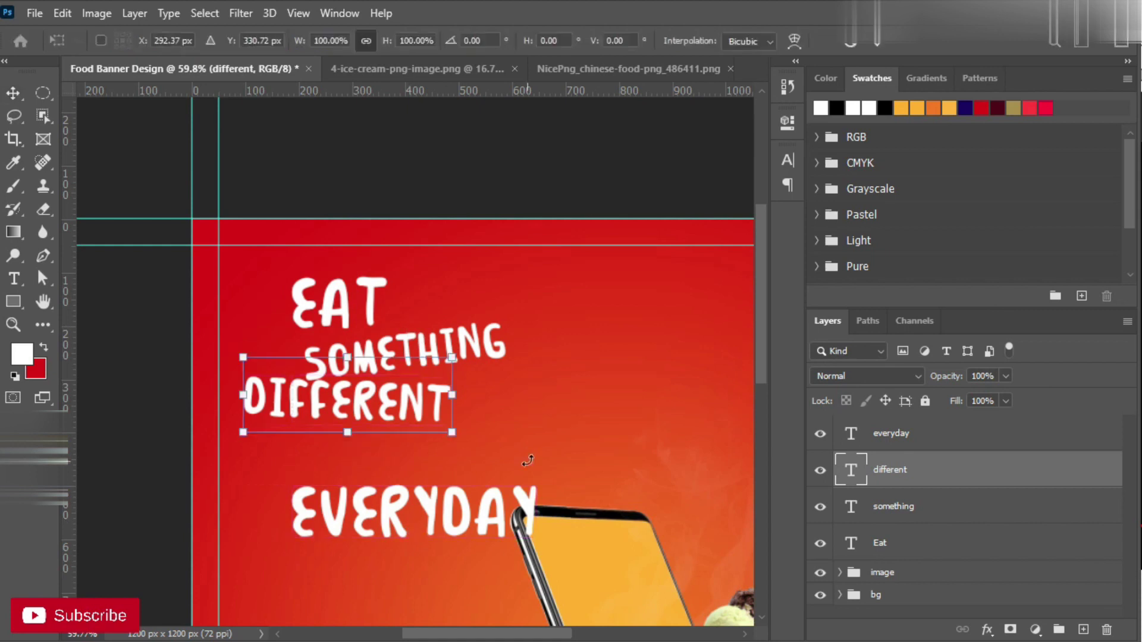
key("Escape")
key("alt+bracketright")
key("ctrl+t")
mouse_move(536, 538)
left_mouse_down()
mouse_move(485, 538)
mouse_move(464, 487)
mouse_move(470, 458)
left_mouse_up()
key("Return")
Step: Review the SOMETHING, DIFFERENT and EVERYDAY lines, then bring up the custom shapes list
key("alt+bracketleft")
left_click(357, 365)
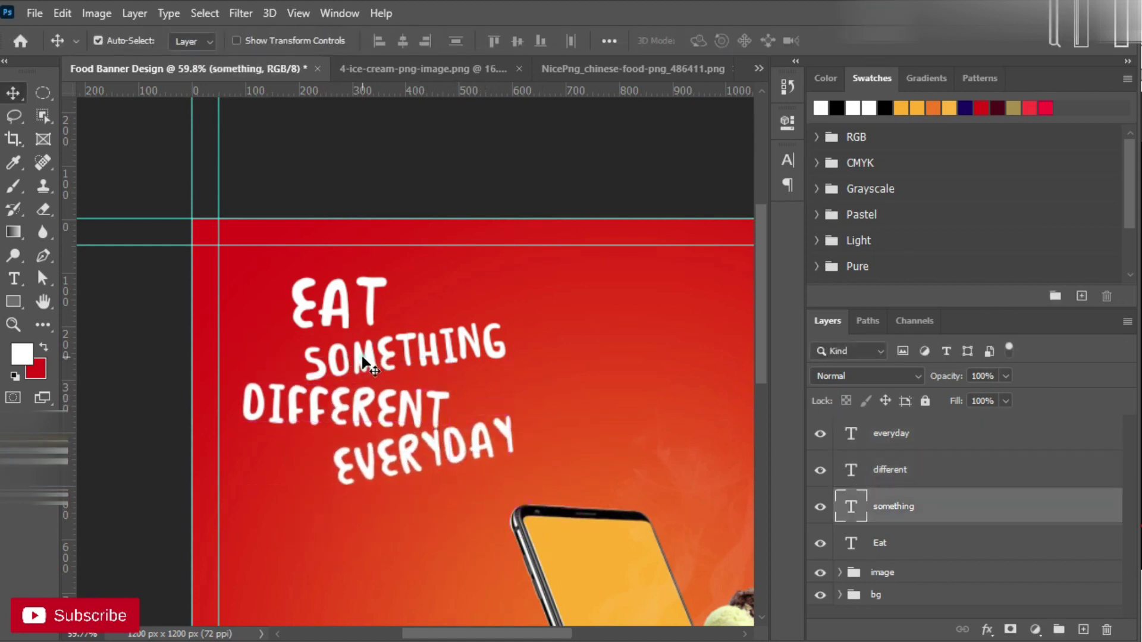
left_click(337, 408)
left_click(402, 451)
scroll(423, 367, "down", 1)
key("u")
right_click(13, 301)
Step: Draw a thin arrow left of EVERYDAY, flip it vertically and rotate it toward EVERYDAY
left_click(98, 386)
mouse_move(266, 454)
left_mouse_down()
mouse_move(387, 458)
mouse_move(370, 470)
left_mouse_up()
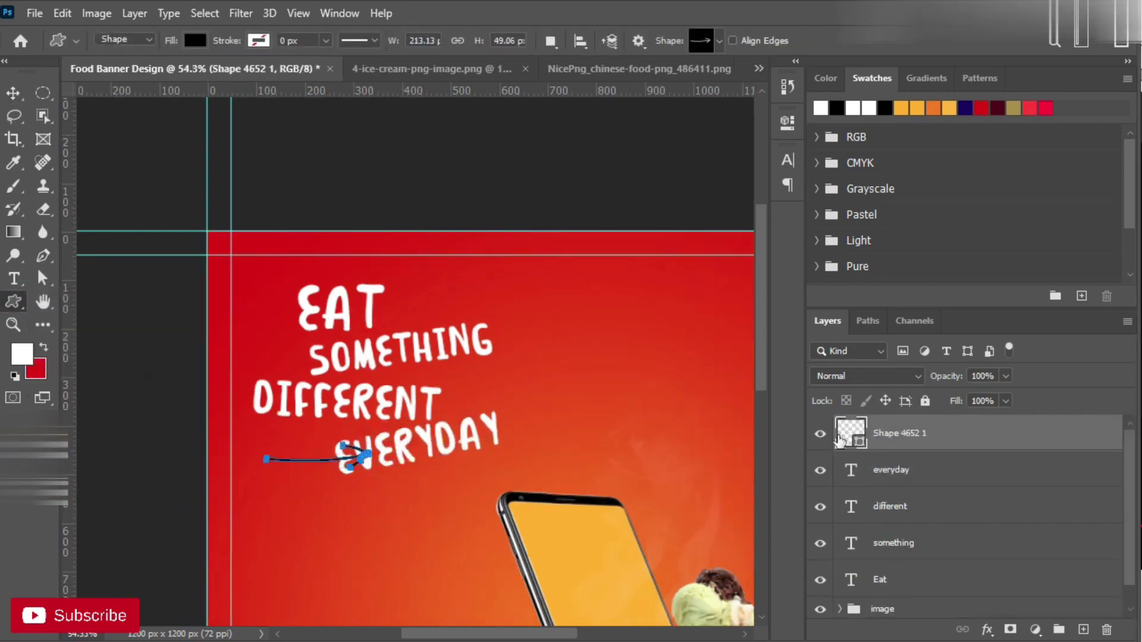
scroll(285, 446, "up", 3)
key("ctrl+t")
right_click(342, 256)
left_click(341, 386)
right_click(342, 387)
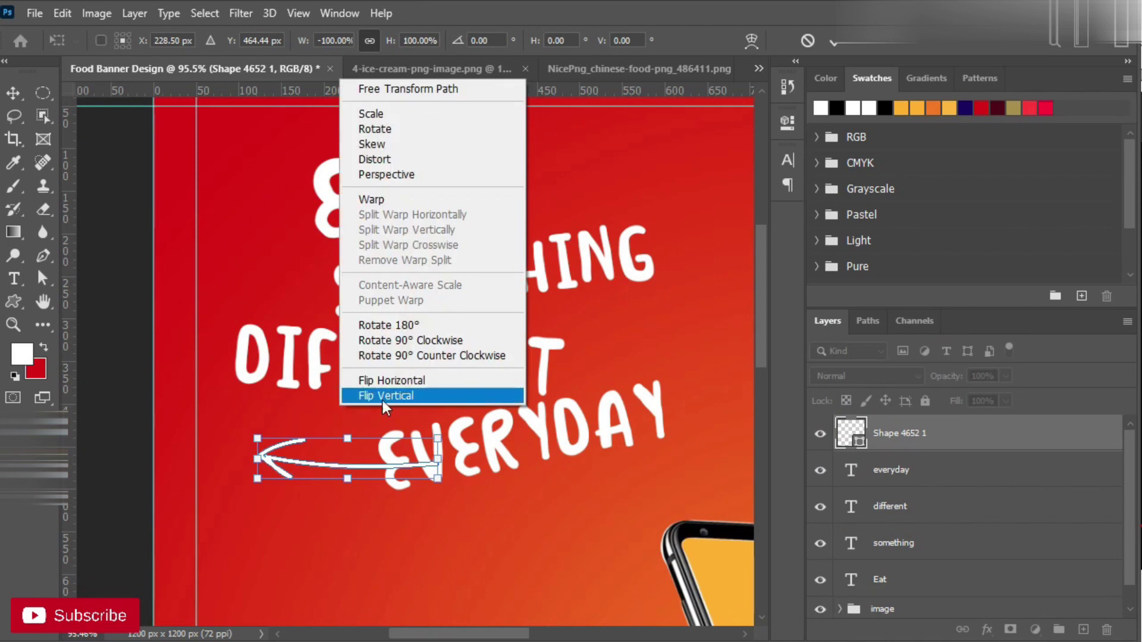
left_click(379, 395)
key("Return")
key("ctrl+t")
left_click_drag(408, 429, 368, 394)
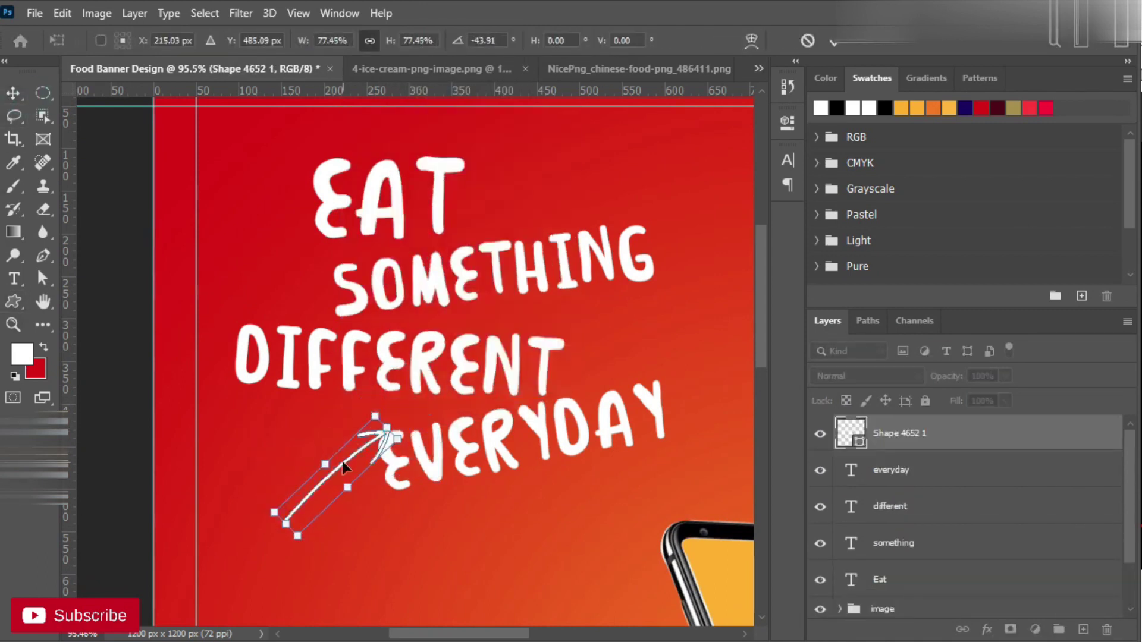
Step: Shift EVERYDAY left and up, tilt and nudge DIFFERENT, and move SOMETHING left
left_click(836, 40)
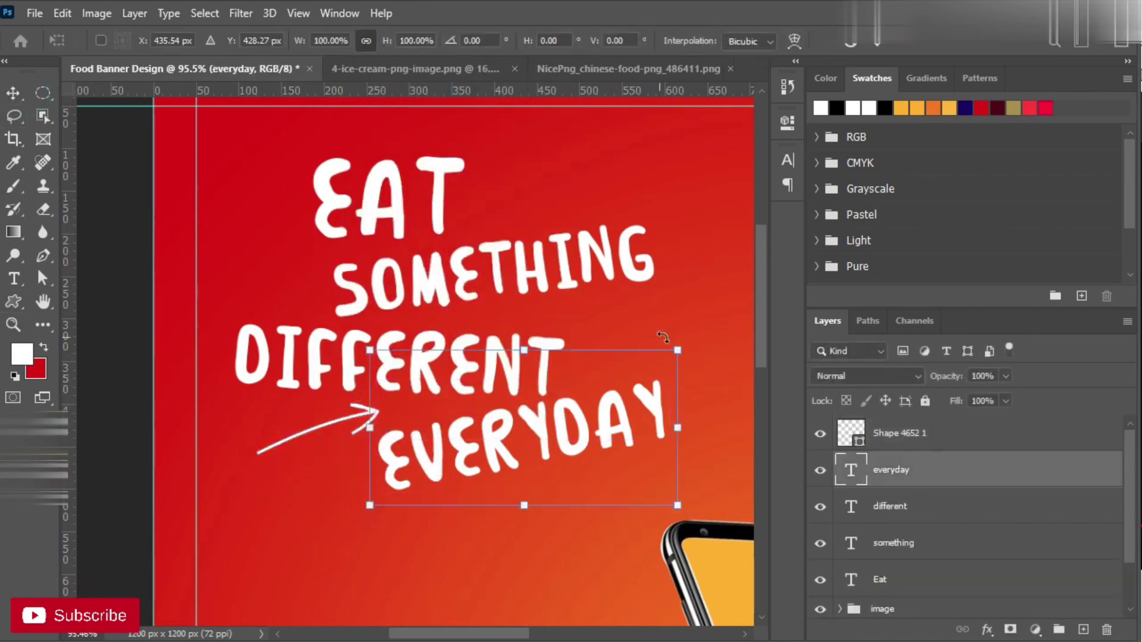
left_click_drag(619, 410, 573, 401)
left_click(476, 381)
key("ctrl+t")
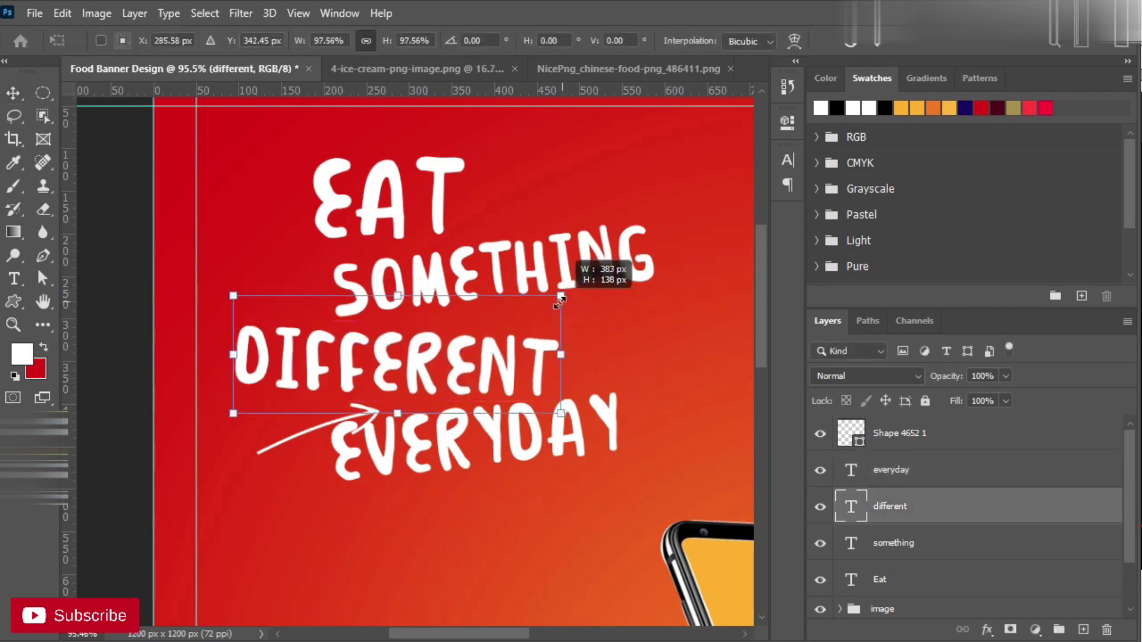
left_click_drag(589, 295, 580, 270)
left_click_drag(408, 361, 414, 363)
key("Return")
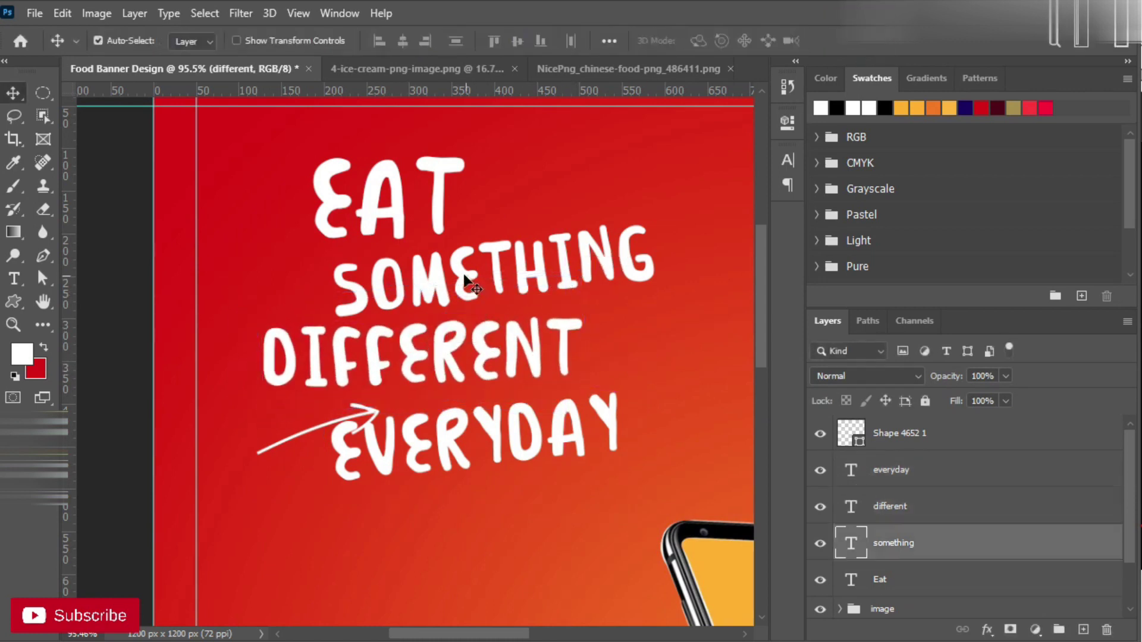
left_click_drag(488, 267, 455, 265)
left_click(898, 433)
Step: Rotate the arrow slightly, then zoom in above the headline near EAT
left_click(13, 302)
key("v")
left_click(303, 428)
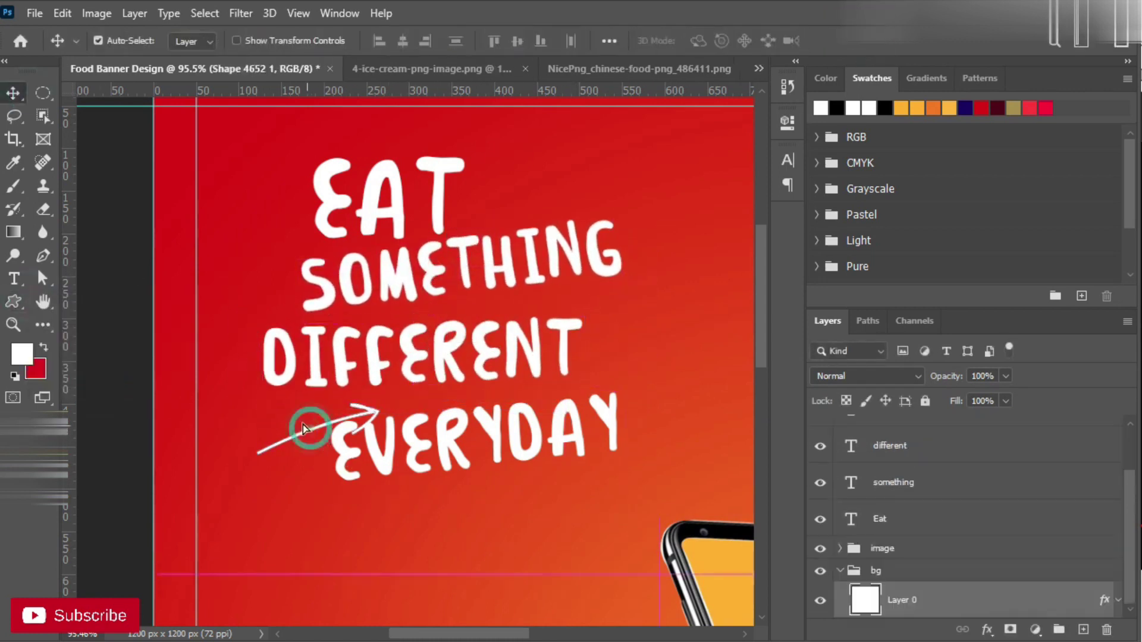
left_click(316, 427)
key("ctrl+t")
left_click_drag(385, 383, 391, 391)
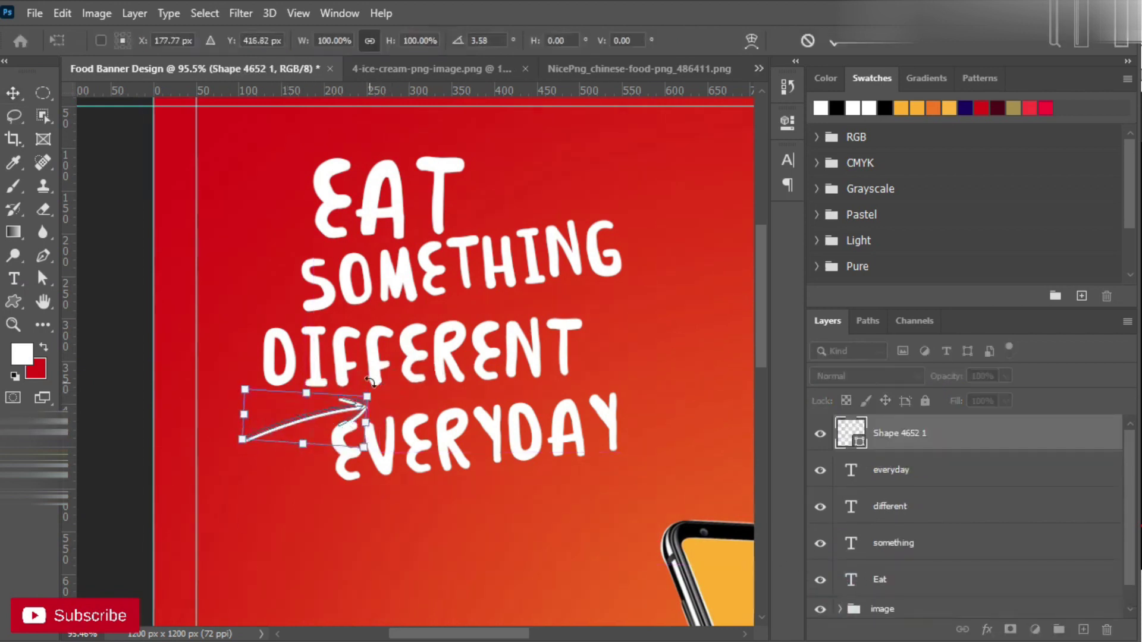
key("Return")
scroll(352, 400, "up", 3)
left_click(352, 400)
left_click(279, 413)
Step: Draw a curved custom-shape arrow above EAT
scroll(178, 238, "up", 3)
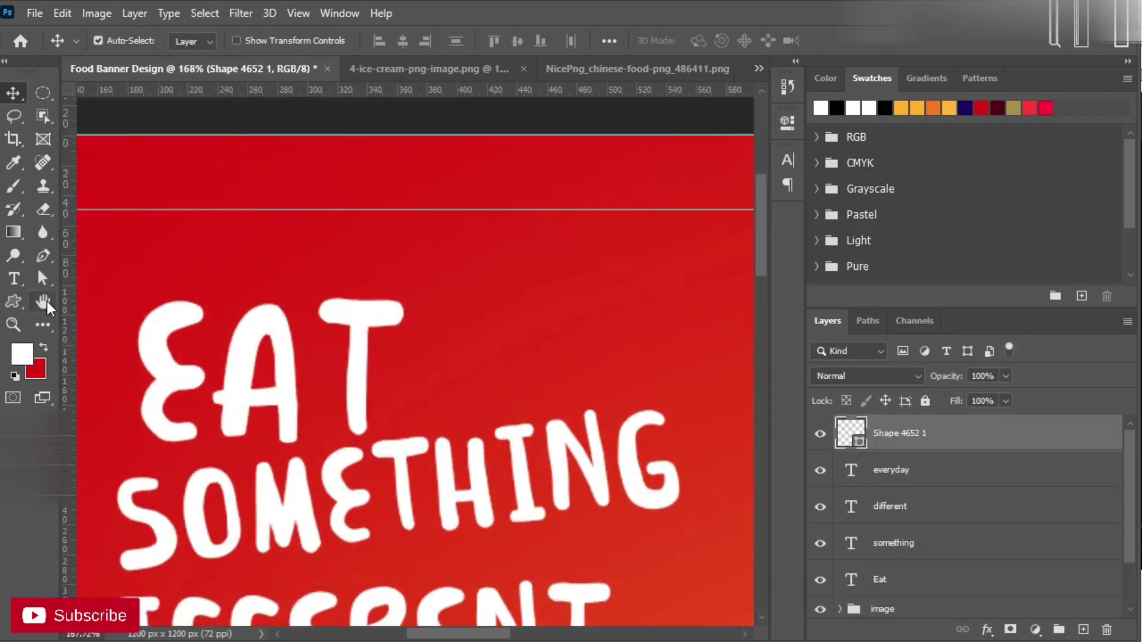
key("u")
right_click(514, 265)
left_click_drag(834, 457, 804, 316)
double_click(707, 348)
left_click_drag(483, 250, 606, 388)
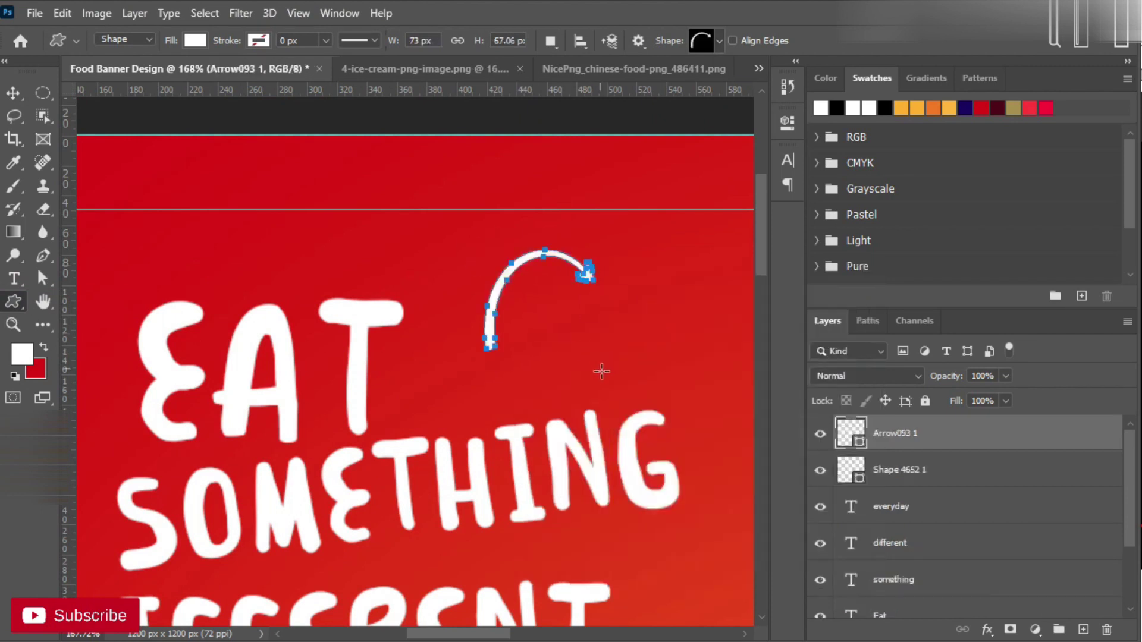
key("ctrl+t")
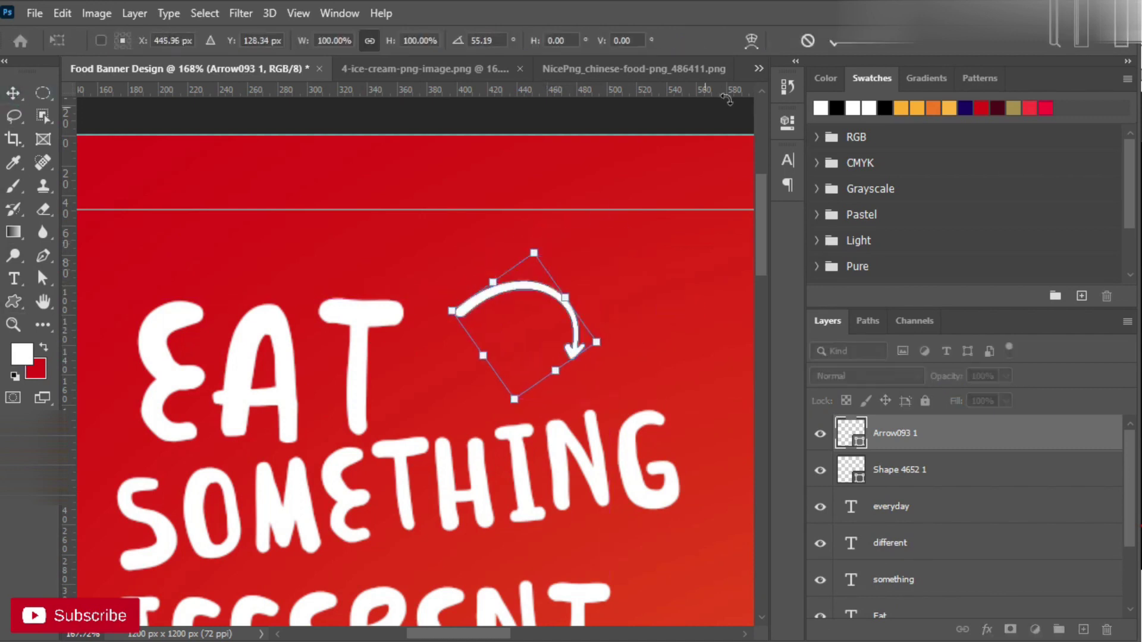
key("Return")
Step: Draw a sketchy arrow to the right of DIFFERENT
key("ctrl+minus")
scroll(416, 357, "down", 3)
left_click_drag(490, 265, 574, 353)
key("ctrl+t")
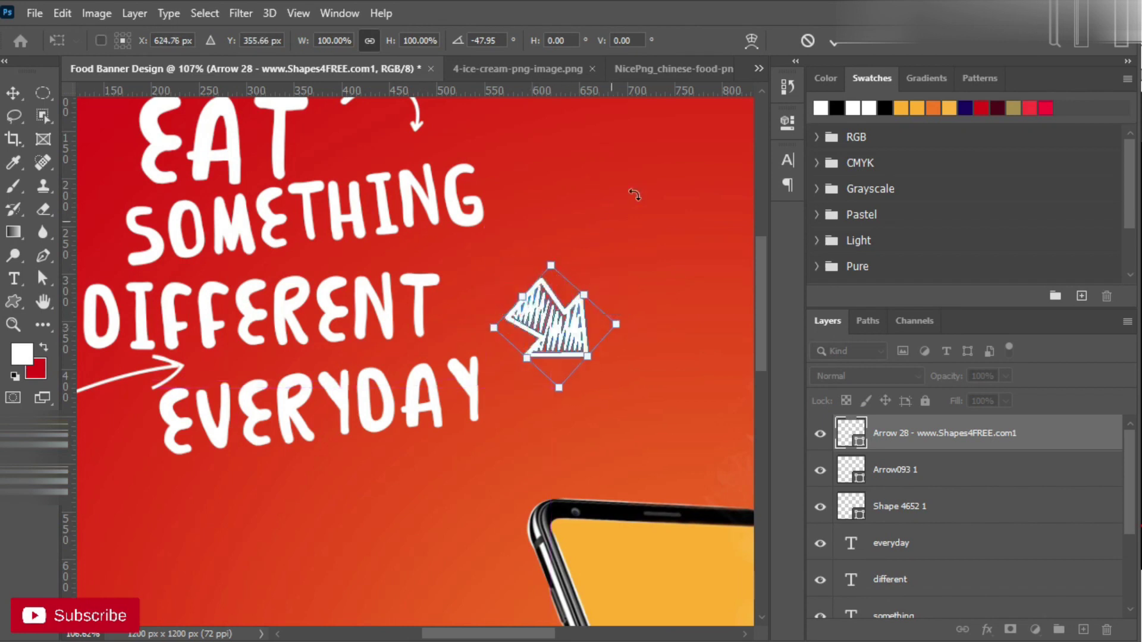
key("Return")
Step: Draw a curved arrow below EVERYDAY and rotate it into a smile
scroll(339, 288, "down", 2)
key("u")
left_click(702, 41)
scroll(698, 457, "down", 3)
mouse_move(699, 451)
left_mouse_down()
mouse_move(702, 469)
mouse_move(697, 358)
left_mouse_up()
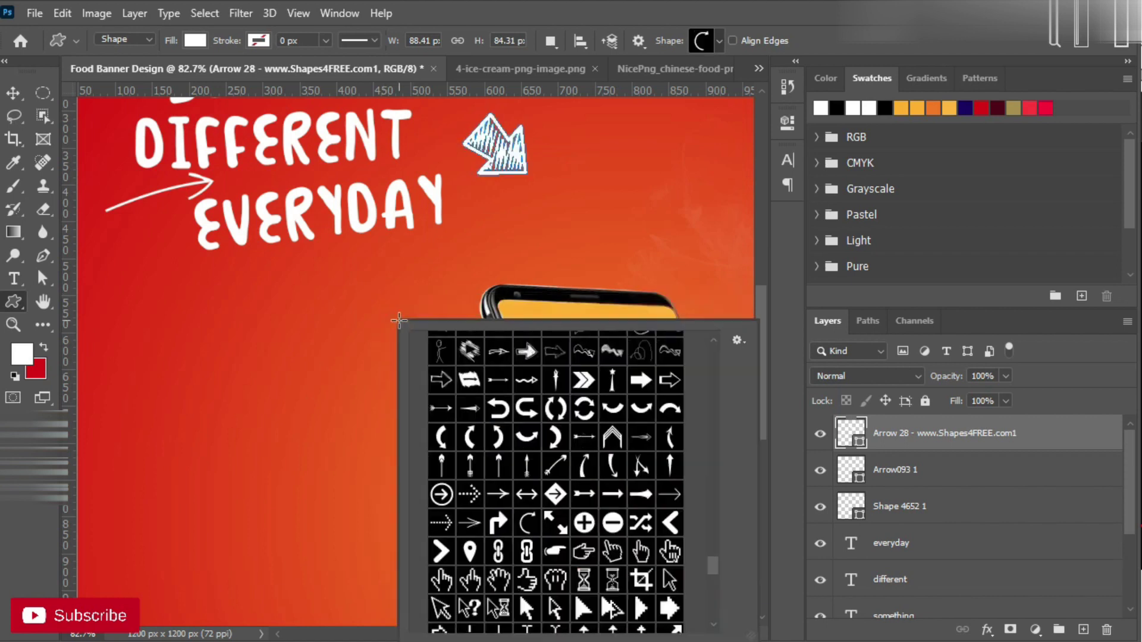
left_click_drag(275, 357, 339, 426)
scroll(331, 387, "up", 3)
key("v")
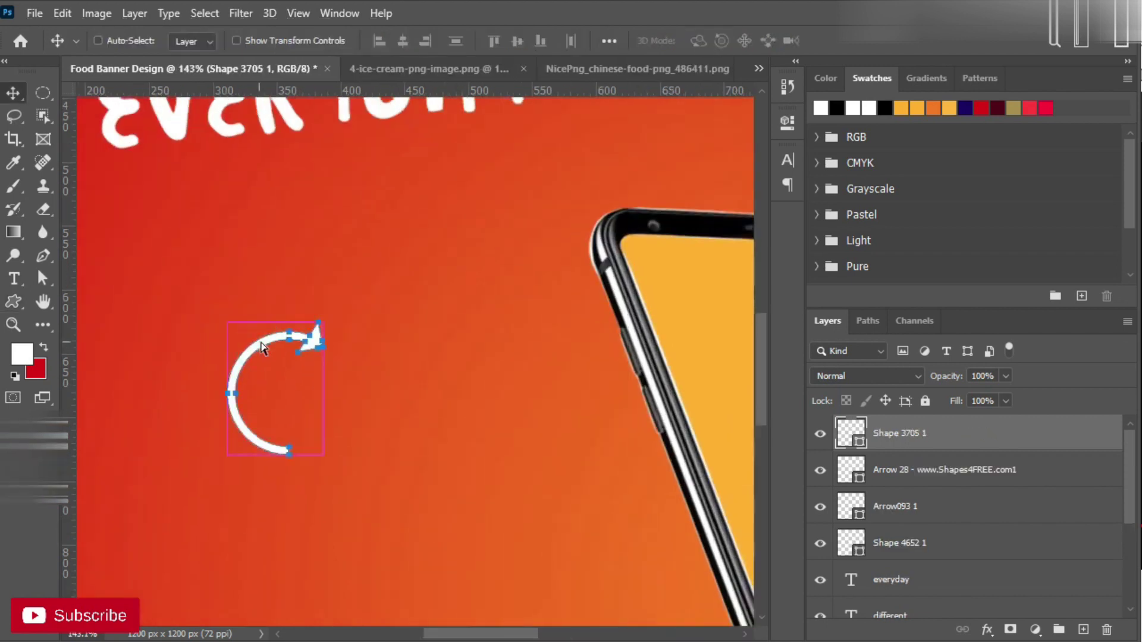
key("ctrl+t")
left_click_drag(338, 296, 169, 354)
key("Return")
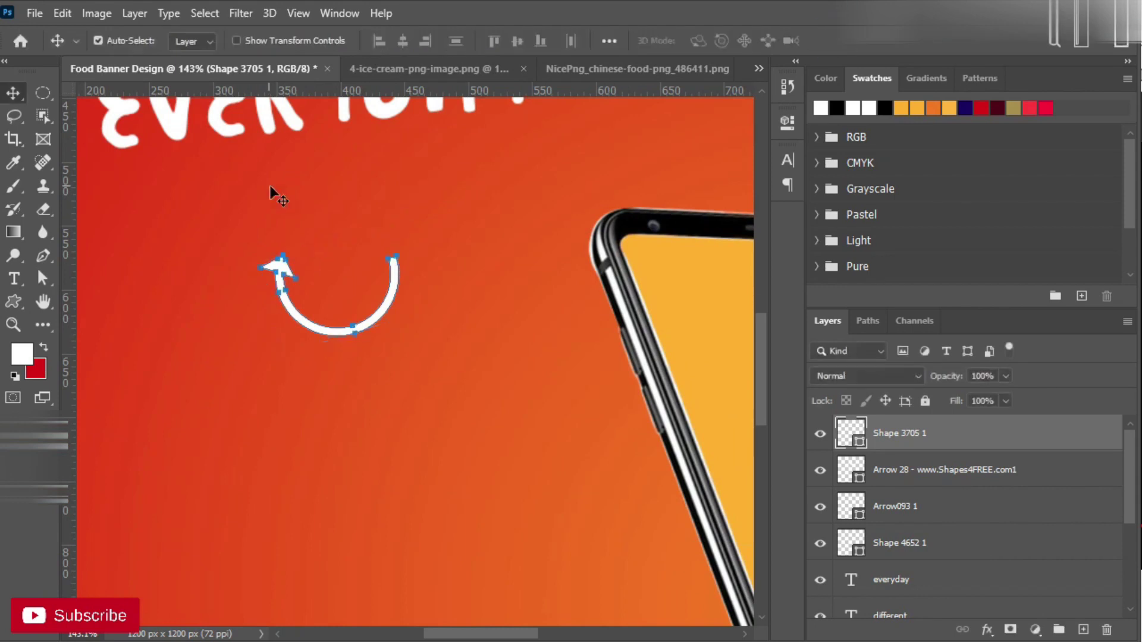
Step: Add two white dot eyes above the smile and shrink the smile arc
scroll(286, 214, "up", 2)
key("u")
mouse_move(282, 213)
left_mouse_down()
mouse_move(300, 231)
mouse_move(471, 228)
left_mouse_up()
key("v")
left_click(385, 377)
key("ctrl+t")
left_click_drag(438, 381, 412, 366)
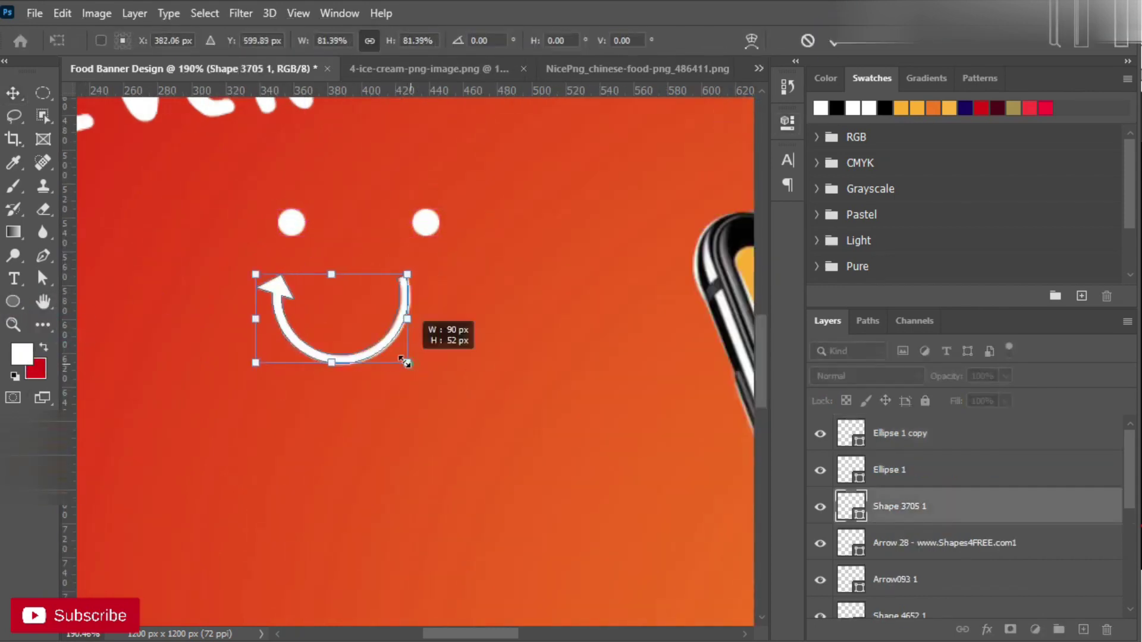
key("Return")
left_click_drag(426, 223, 395, 223)
left_click_drag(293, 226, 326, 241)
Step: Copy the sketchy arrow to the lower left of the banner
scroll(320, 372, "down", 5)
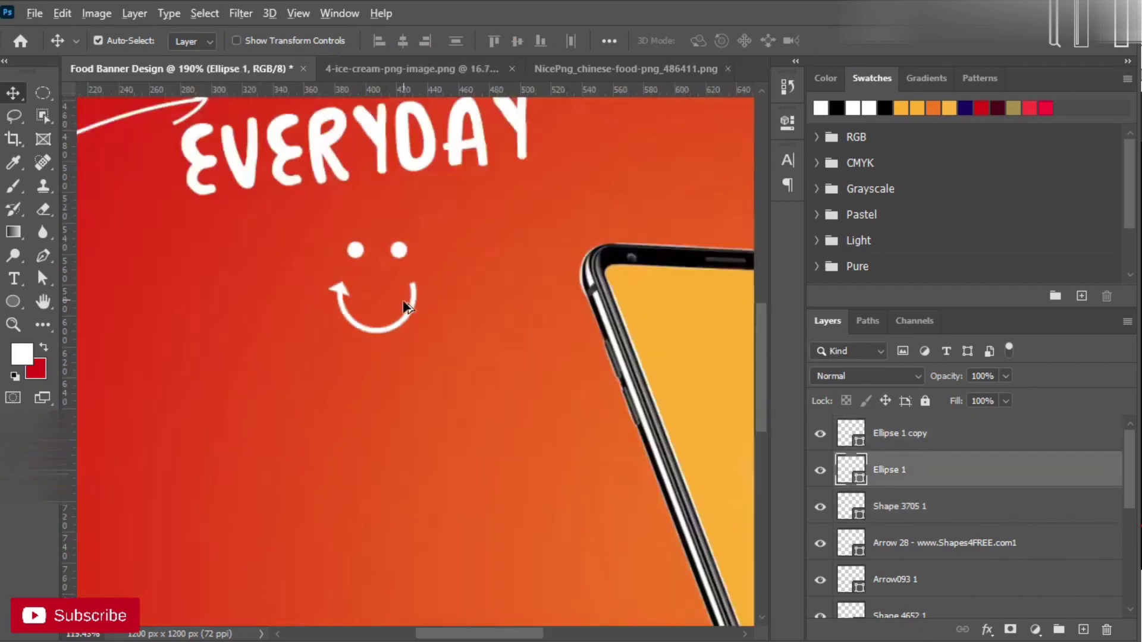
left_click(364, 298)
scroll(364, 298, "down", 5)
scroll(380, 365, "up", 1)
mouse_move(416, 289)
left_mouse_down()
mouse_move(316, 448)
mouse_move(276, 485)
left_mouse_up()
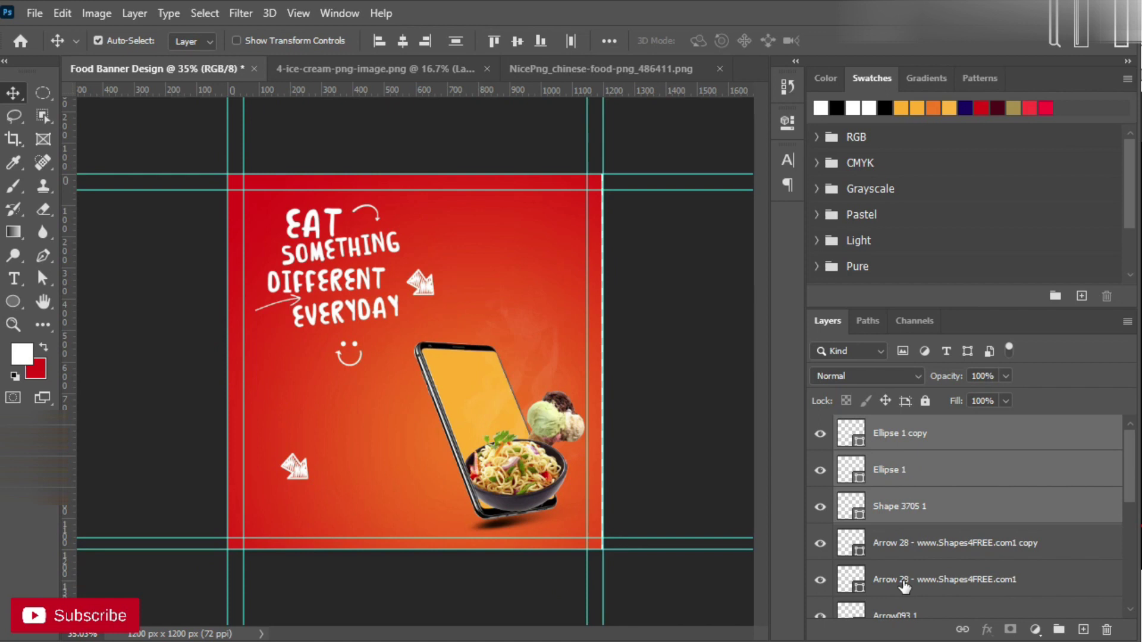
scroll(914, 554, "down", 5)
Step: Group the headline, arrow and smiley layers and name the group 'main text'
key("ctrl+g")
scroll(915, 554, "up", 1)
left_click(946, 580)
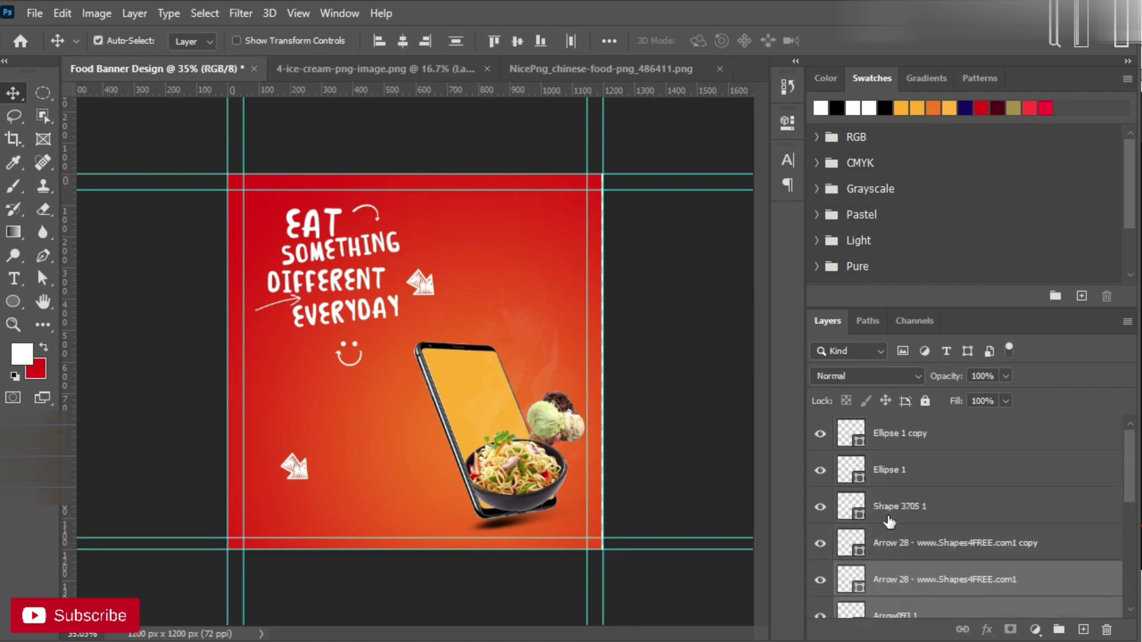
left_click(898, 506, "ctrl")
left_click(892, 470, "ctrl")
left_click(919, 440, "ctrl")
key("ctrl+g")
double_click(885, 426)
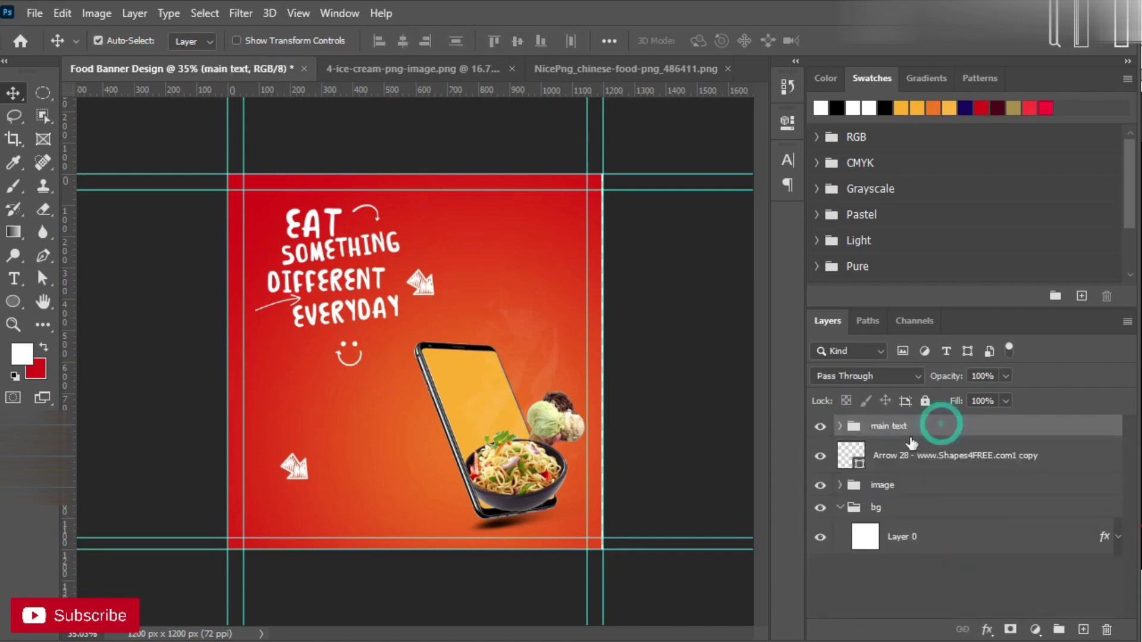
scroll(286, 492, "up", 2)
scroll(292, 488, "up", 2)
Step: Rotate the lower sketchy arrow to point up-right
left_click(294, 454)
key("ctrl+t")
left_click_drag(340, 404, 217, 386)
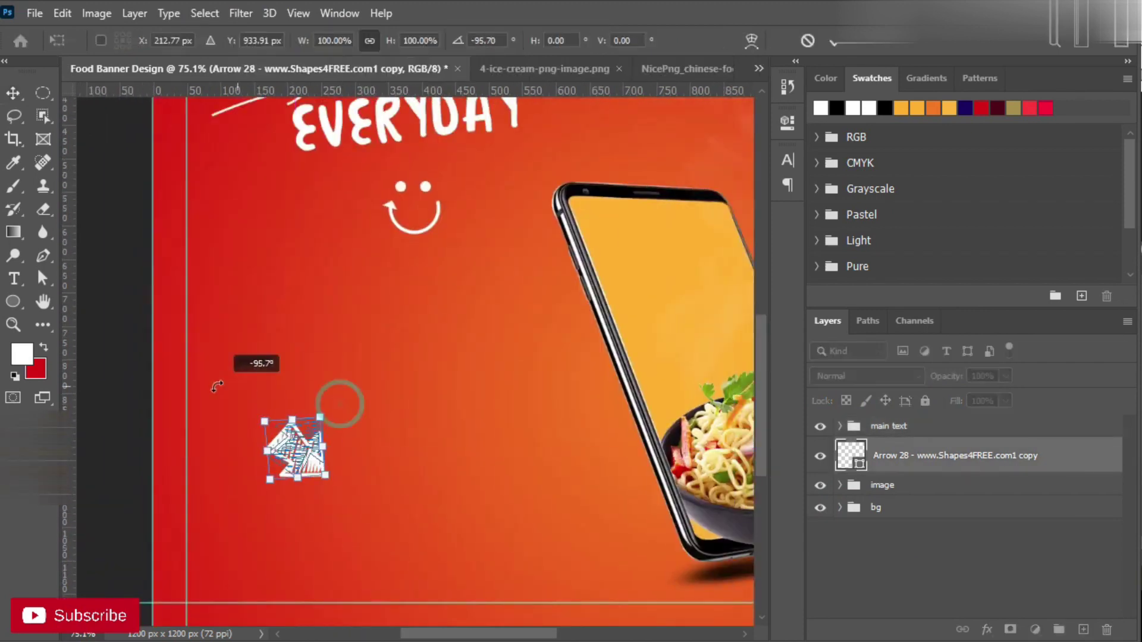
left_click(834, 43)
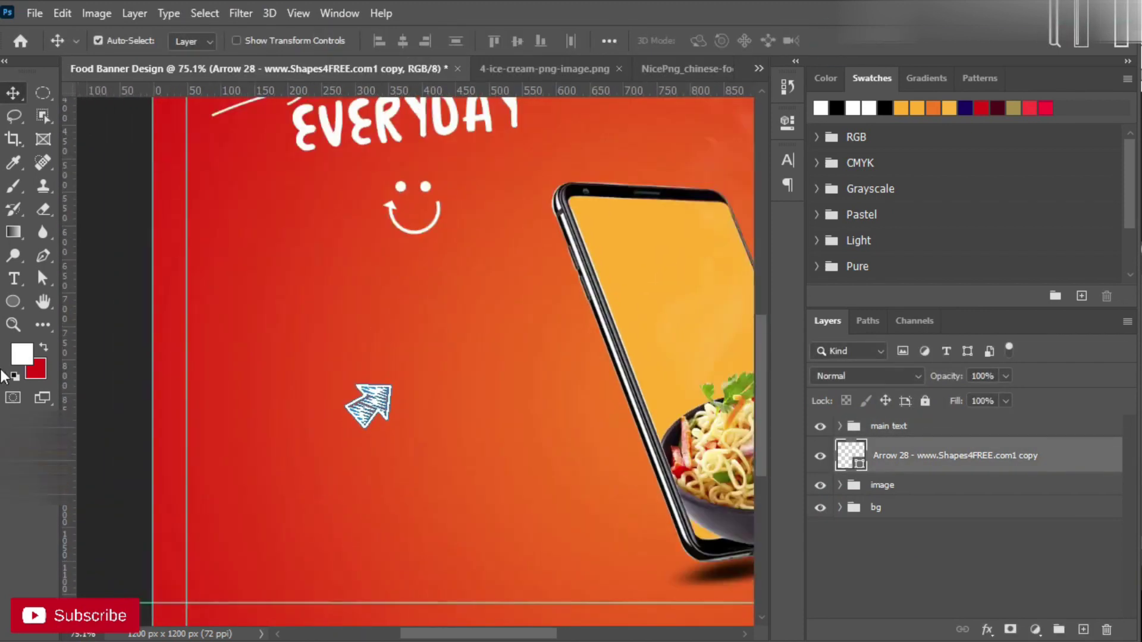
Step: Start a text line below the arrow set in Montserrat Bold
key("t")
left_click(291, 464)
left_click(788, 159)
left_click(625, 186)
type("mon")
scroll(690, 416, "down", 1)
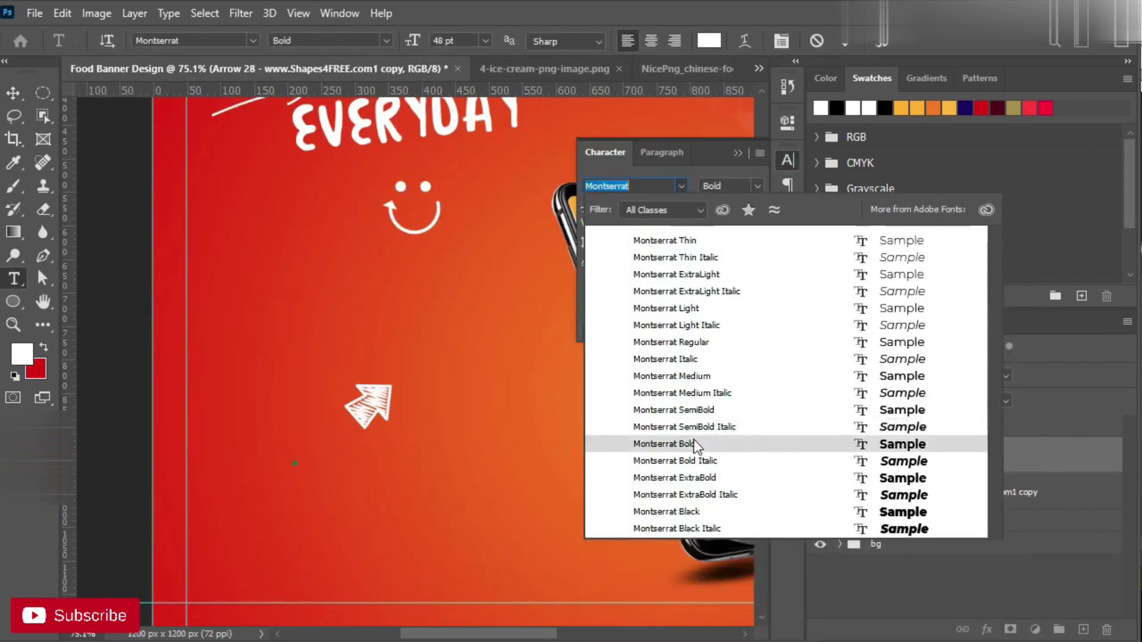
left_click(684, 441)
Step: Paste 'Now Order Online' from the notes and turn off all caps
left_click(737, 153)
key("alt+Tab")
key("alt+Tab")
key("ctrl+v")
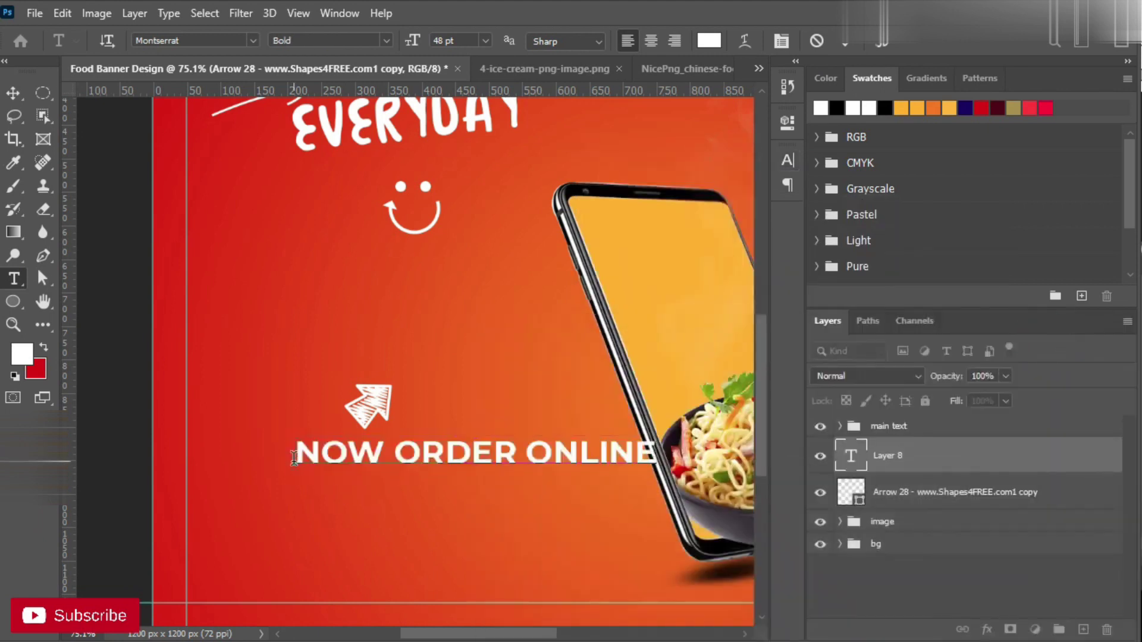
left_click(788, 159)
left_click(757, 207)
key("ctrl+shift+k")
left_click(737, 152)
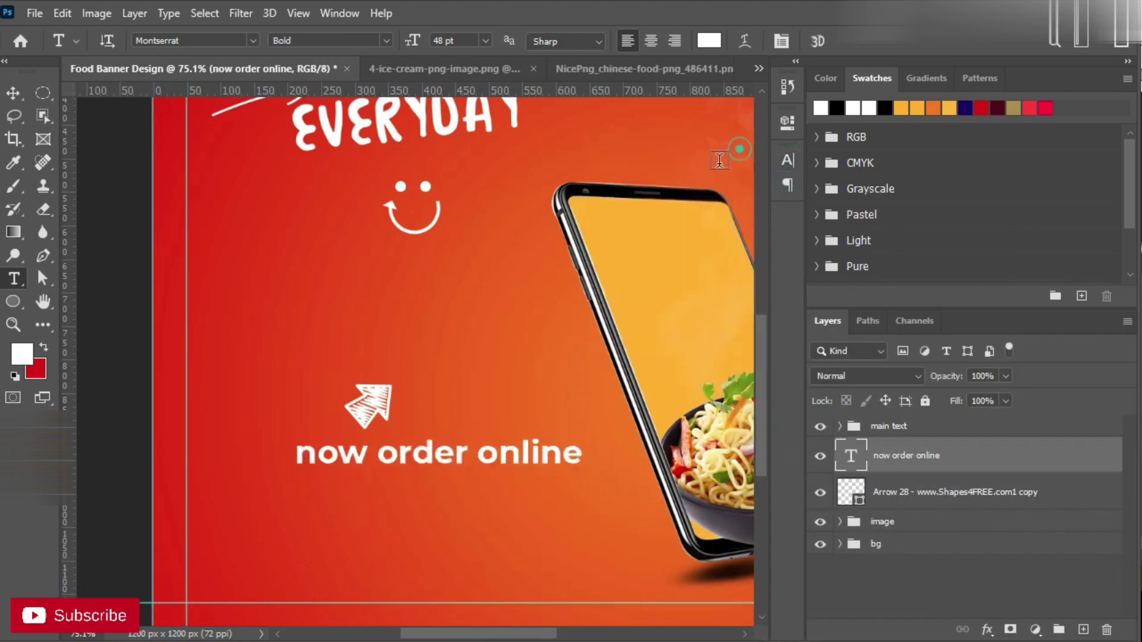
double_click(302, 456)
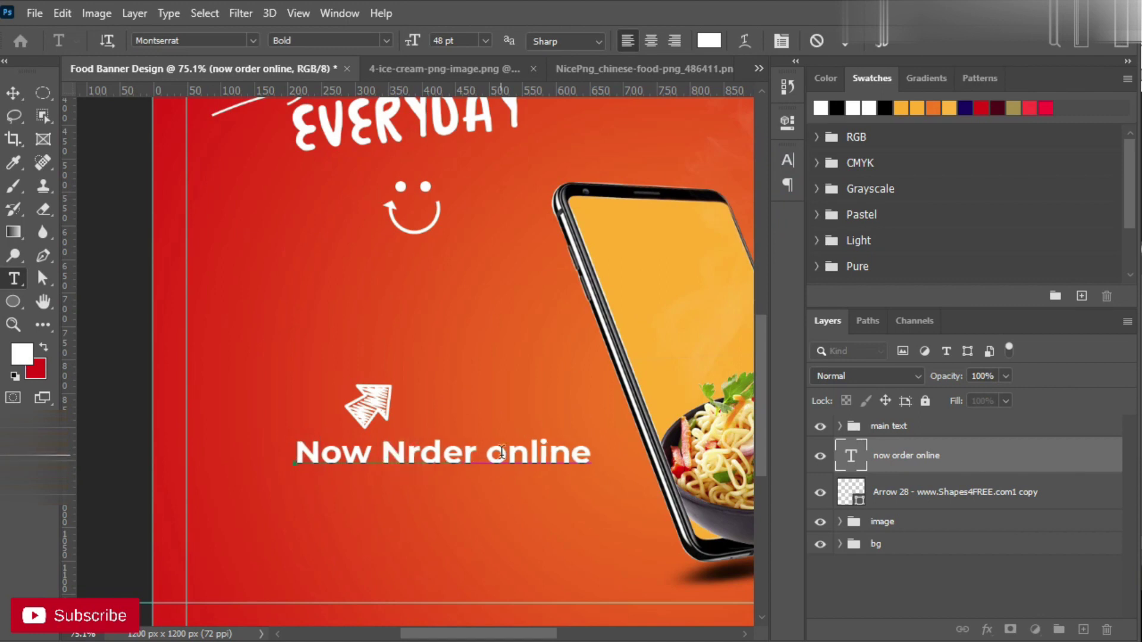
key("ctrl+Return")
Step: Move the order line down-left and add 'Download the App Now' below it
key("v")
mouse_move(382, 450)
left_mouse_down()
mouse_move(330, 480)
mouse_move(333, 509)
left_mouse_up()
double_click(333, 515)
key("alt+Tab")
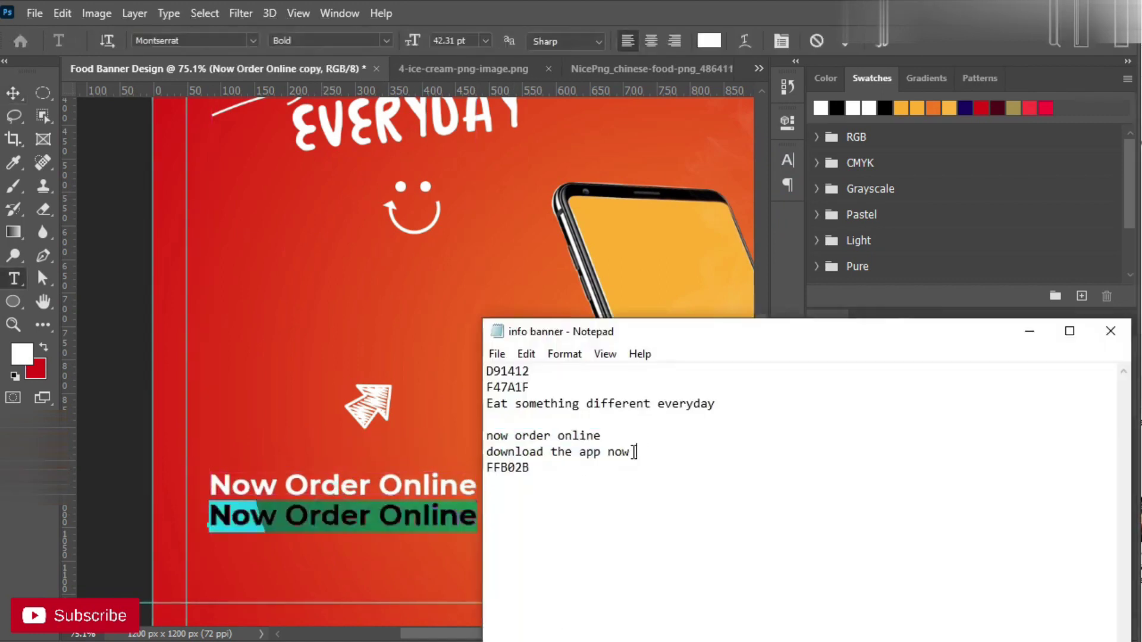
key("alt+Tab")
key("ctrl+v")
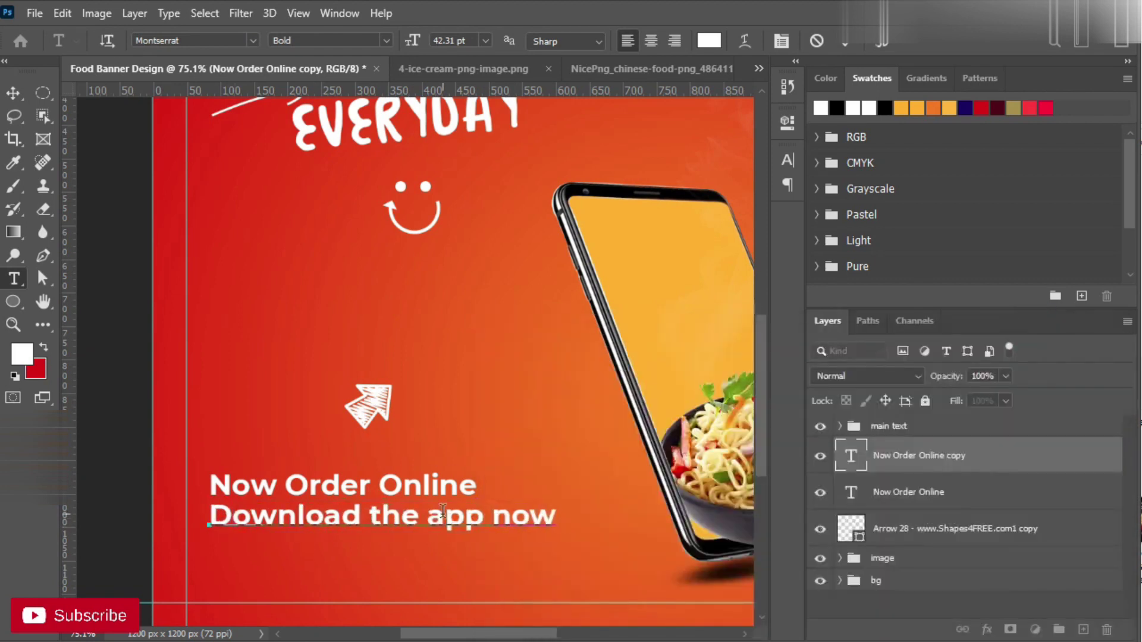
key("ctrl+Return")
key("v")
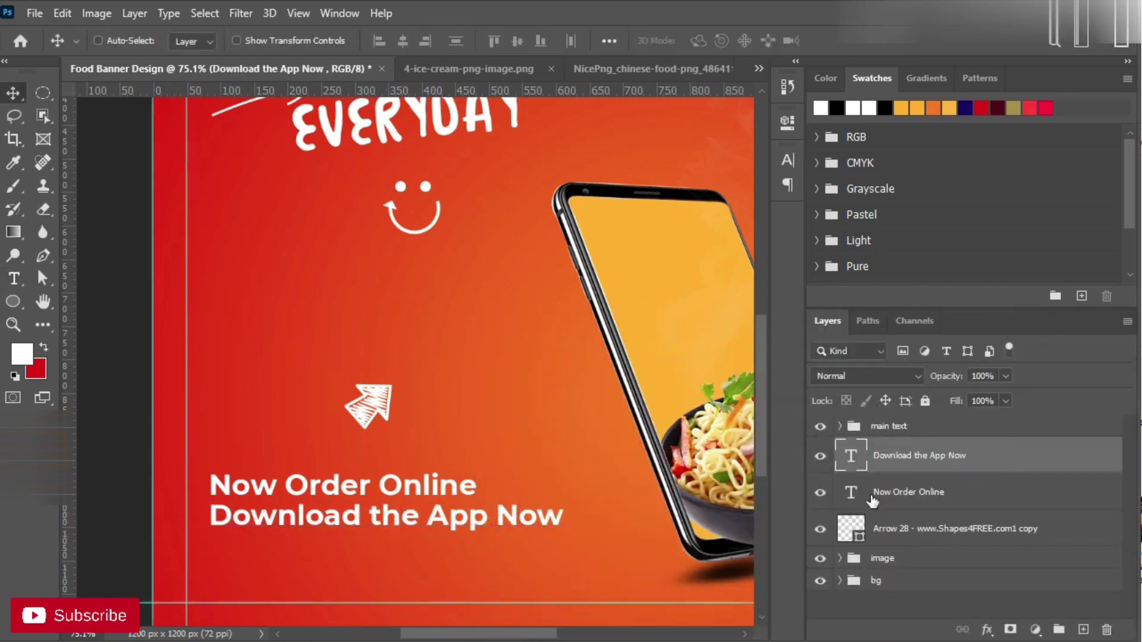
Step: Try the Pitter font on both lines, revert it, and reposition both lines
left_click_drag(977, 430, 929, 479)
left_click(919, 456)
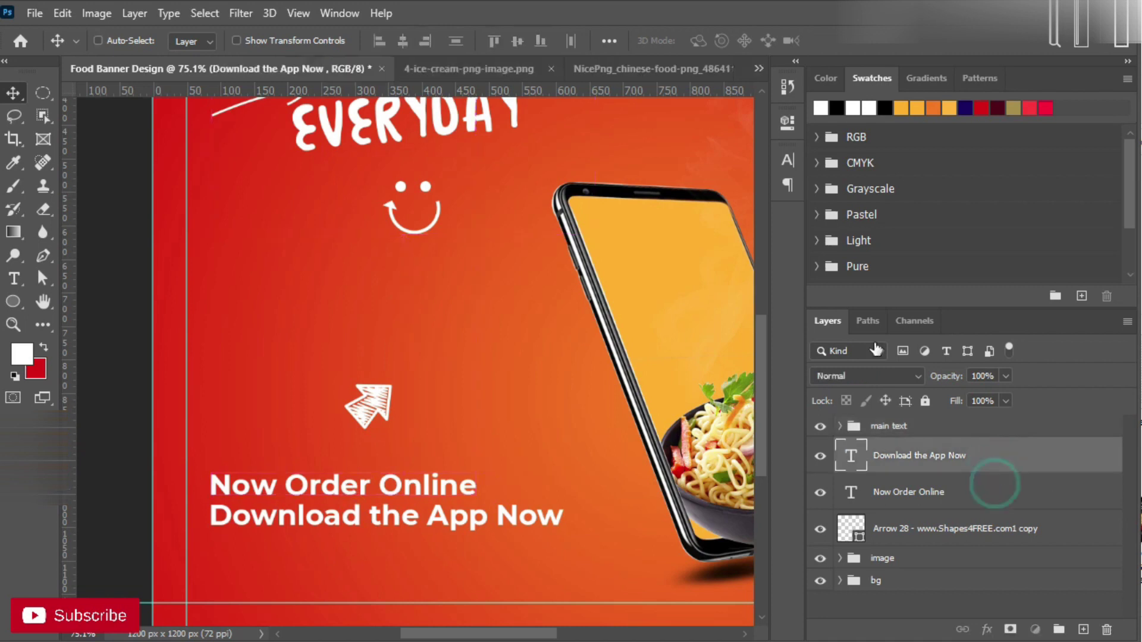
left_click(908, 492, "shift")
left_click(788, 160)
left_click(631, 186)
type("Pitter")
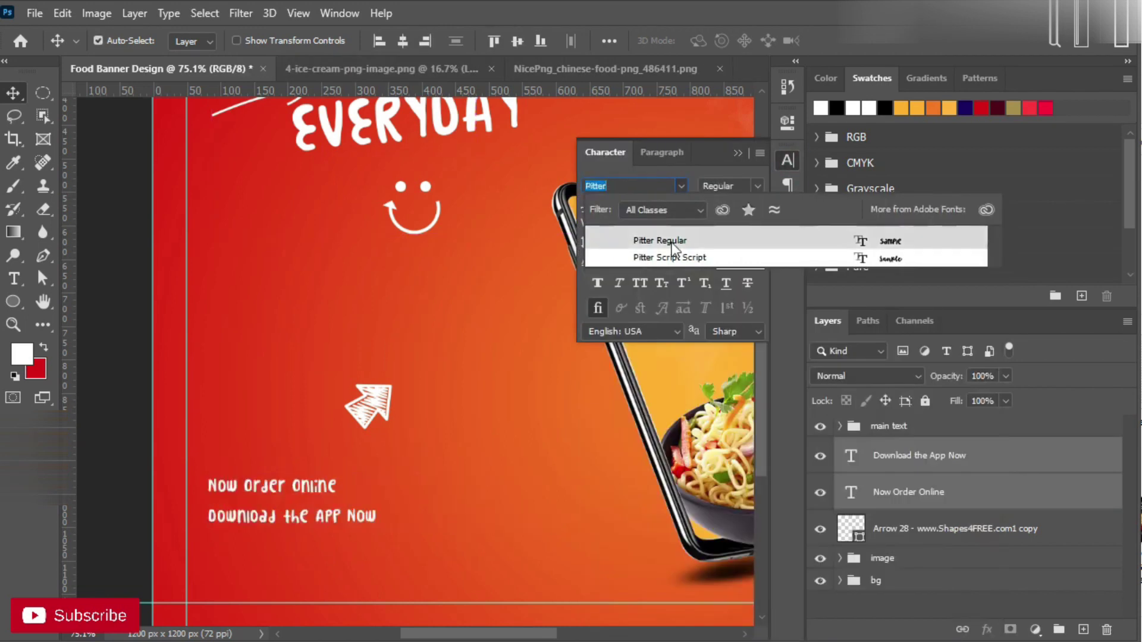
key("Escape")
scroll(381, 559, "up", 3, "alt")
mouse_move(343, 506)
left_mouse_down()
mouse_move(320, 519)
mouse_move(355, 513)
left_mouse_up()
Step: Shrink 'Now Order Online' to about 85% and 'Download the App Now' slightly, aligning them
left_click(964, 457, "ctrl")
left_click(788, 160)
left_click(755, 186)
key("Escape")
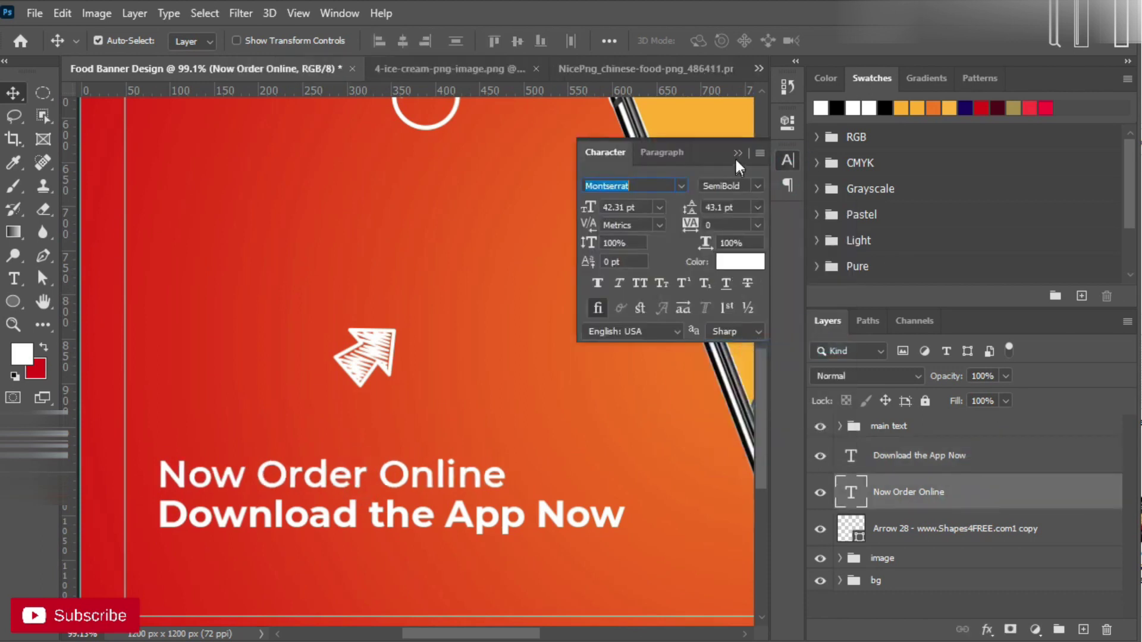
left_click(737, 153)
key("ctrl+t")
left_click_drag(506, 460, 455, 464)
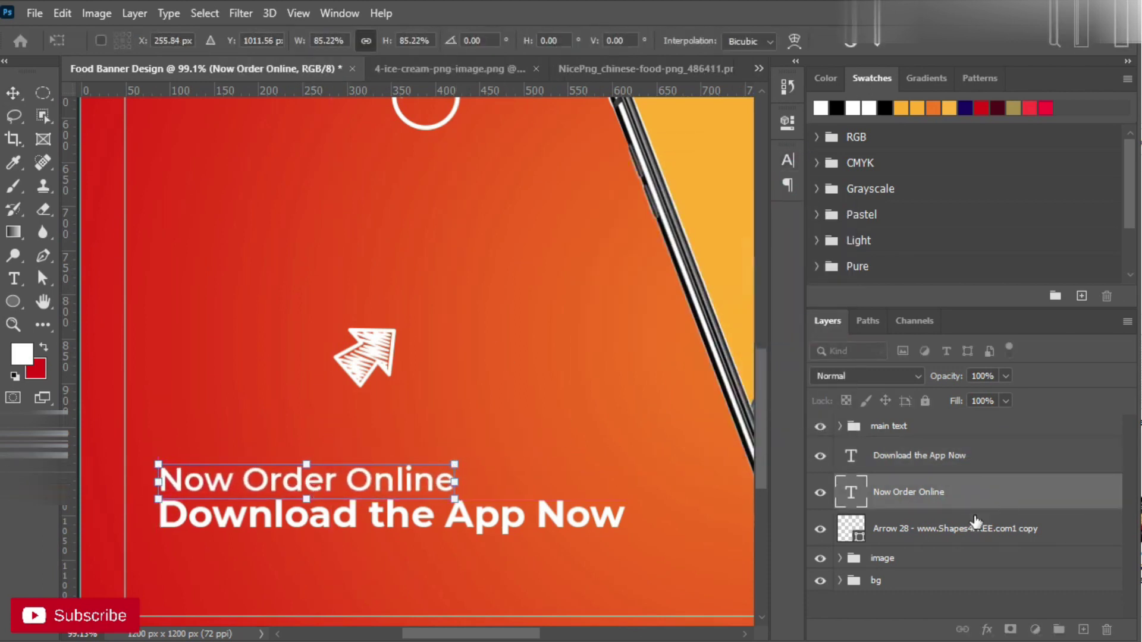
left_click(919, 456)
key("ctrl+t")
left_click_drag(632, 500, 566, 510)
key("Return")
scroll(191, 518, "up", 2, "alt")
left_click_drag(181, 503, 178, 503)
Step: Convert the Google Play badge to a smart object and scale it down under the order-online text
scroll(256, 539, "down", 1, "alt")
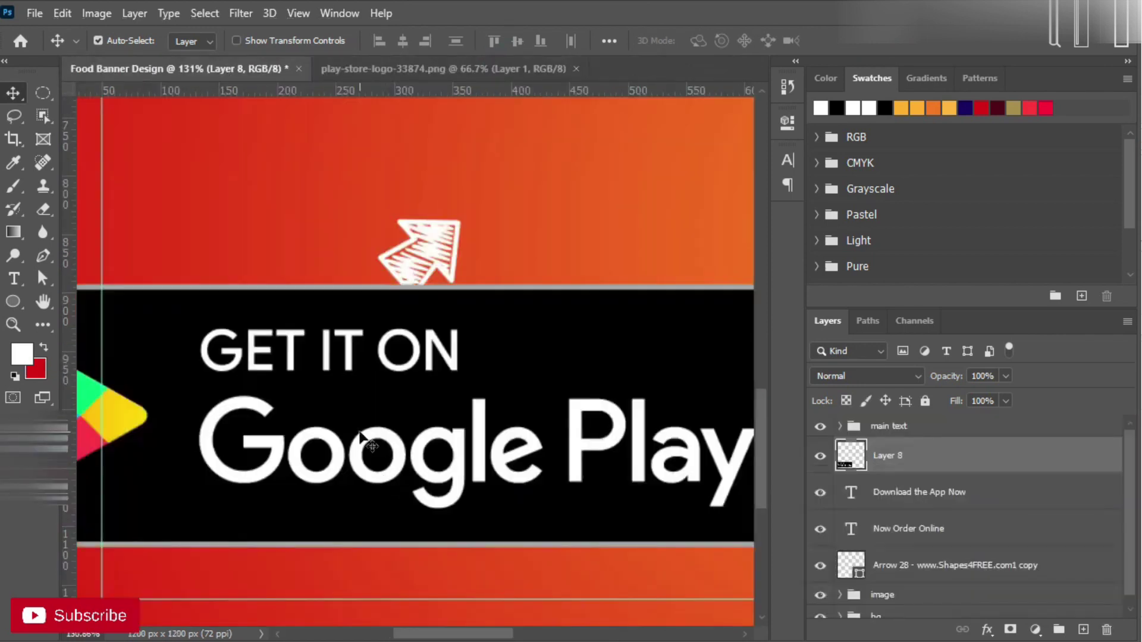
right_click(887, 455)
left_click(1024, 138)
key("ctrl+t")
left_click_drag(624, 344, 566, 409)
left_click_drag(407, 429, 387, 483)
left_click_drag(547, 560, 484, 543)
left_click_drag(357, 505, 377, 506)
key("Return")
Step: Group the order-online text, Google Play badge and arrow layers and name the group 'info'
left_click(293, 405)
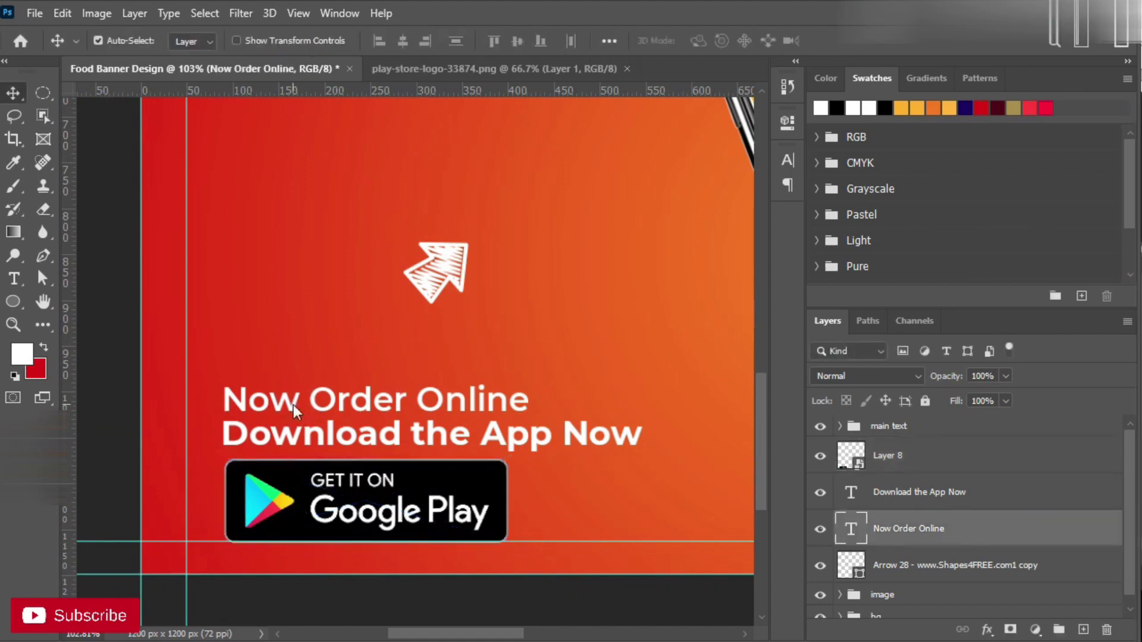
scroll(315, 458, "down", 2, "alt")
left_click(404, 322)
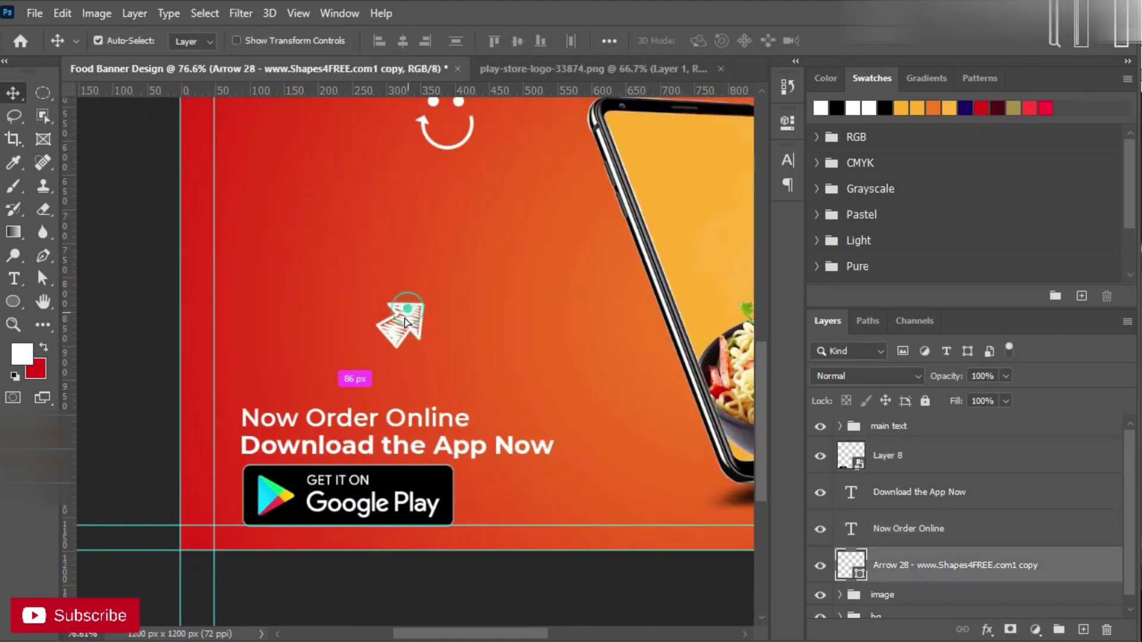
scroll(405, 321, "down", 2, "alt")
left_click(883, 456, "shift")
key("ctrl+g")
double_click(878, 448)
type("info")
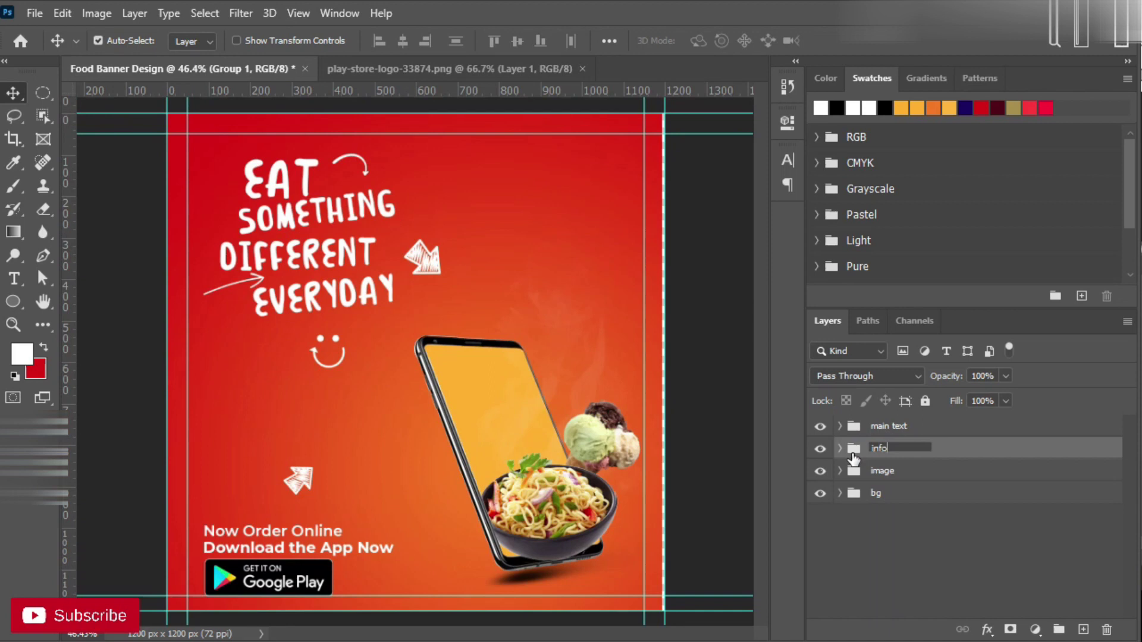
Step: Slightly resize the info group with Free Transform
scroll(359, 487, "up", 1, "alt")
scroll(359, 487, "down", 2)
key("ctrl+t")
left_click_drag(476, 377, 481, 375)
key("Return")
Step: Collapse the info group, expand the image group and shift the noodle bowl right
scroll(480, 374, "down", 3)
left_click(839, 448)
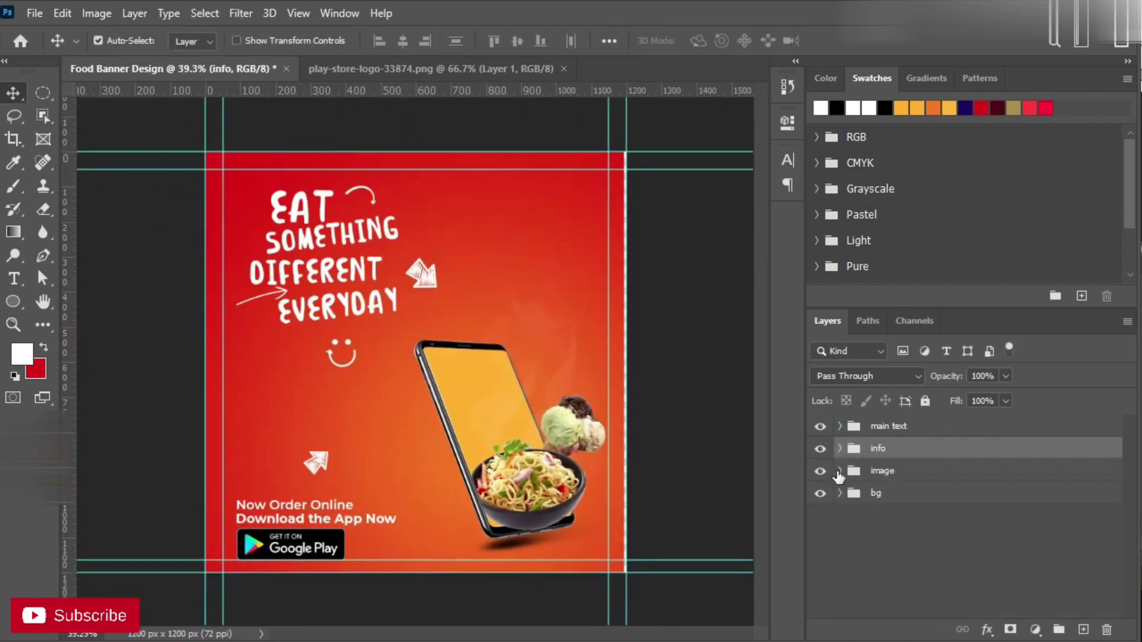
left_click(840, 472)
left_click(911, 455)
left_click(576, 541)
scroll(576, 542, "up", 1, "alt")
left_click_drag(563, 518, 579, 518)
scroll(964, 505, "down", 2)
Step: Rotate the noodle bowl layer to tilt it
left_click(833, 470)
key("ctrl+t")
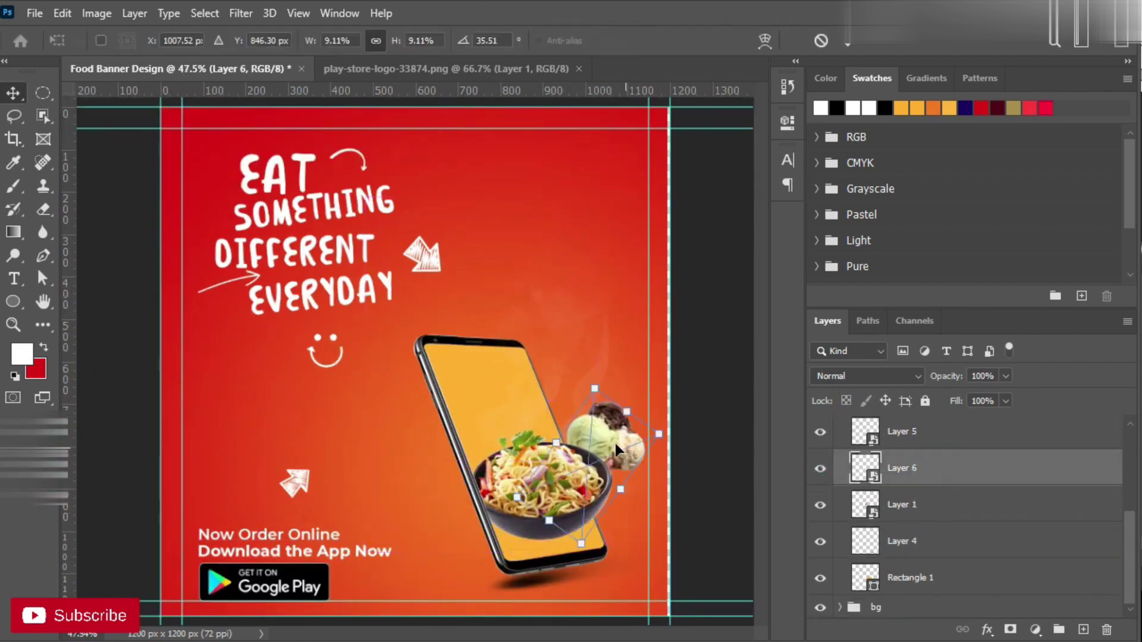
key("Return")
key("alt+bracketright")
key("ctrl+t")
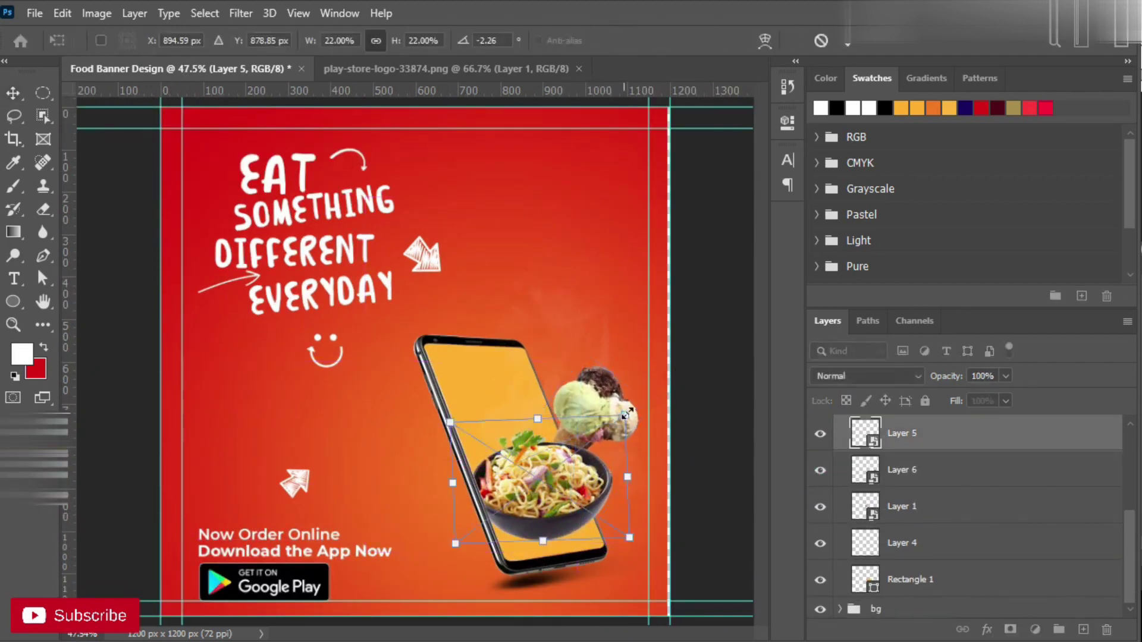
left_click_drag(665, 429, 654, 409)
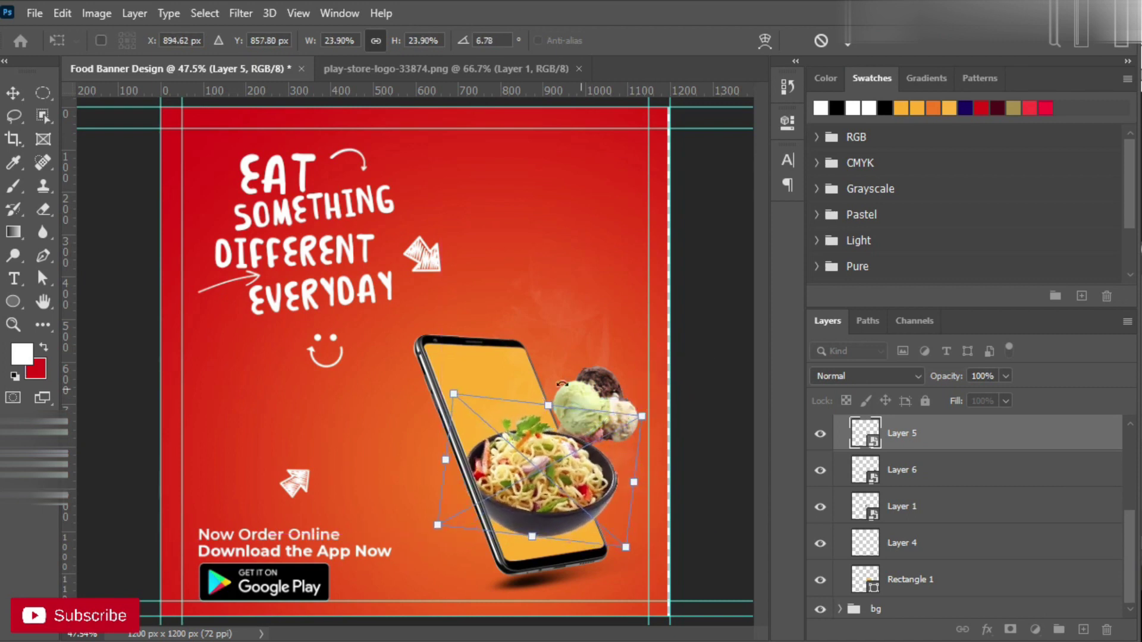
key("Return")
key("alt+bracketleft")
key("ctrl+t")
key("Return")
scroll(916, 493, "up", 3)
Step: Select Layer 7's mask and switch to the Brush to paint on it
left_click(916, 492)
key("ctrl+t")
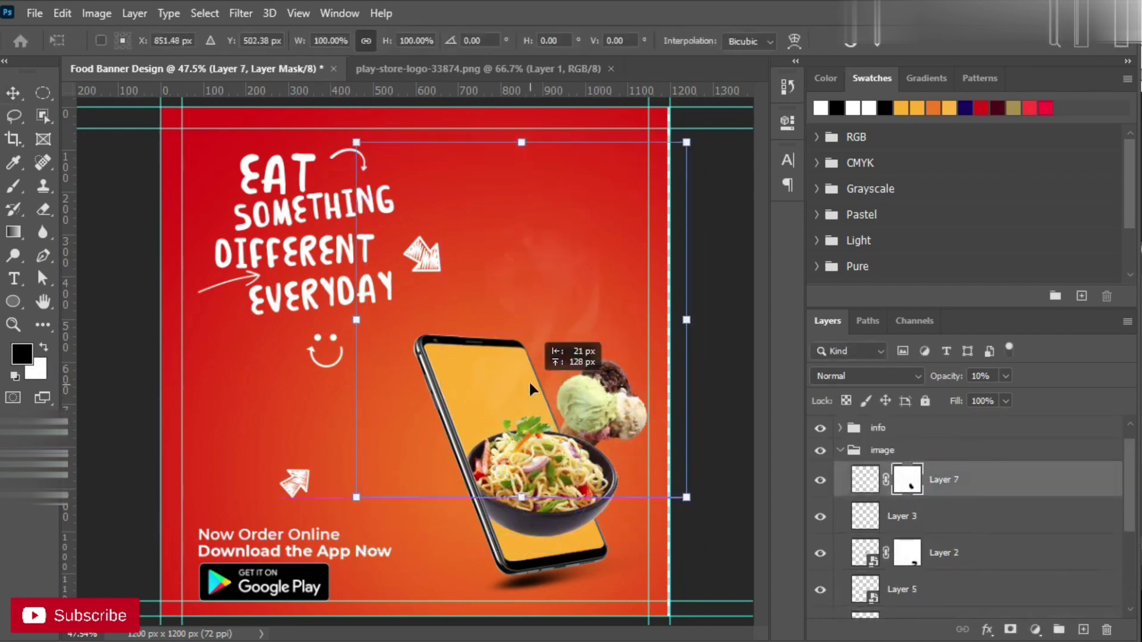
key("Return")
key("b")
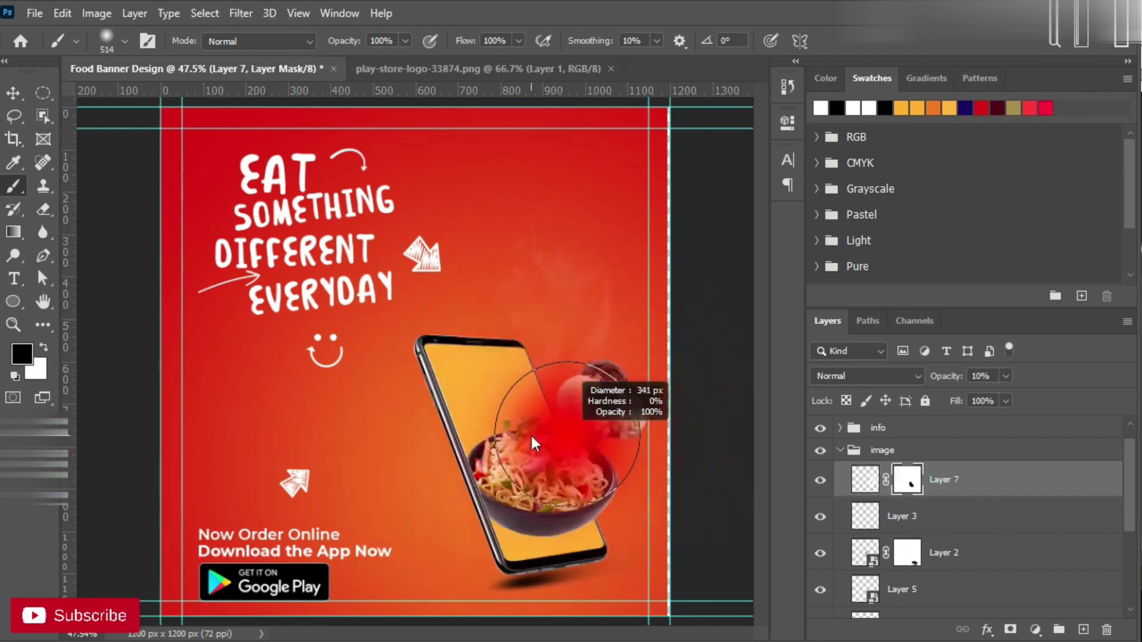
Step: Enlarge the image group with the phone and food and reposition it
left_click(840, 451)
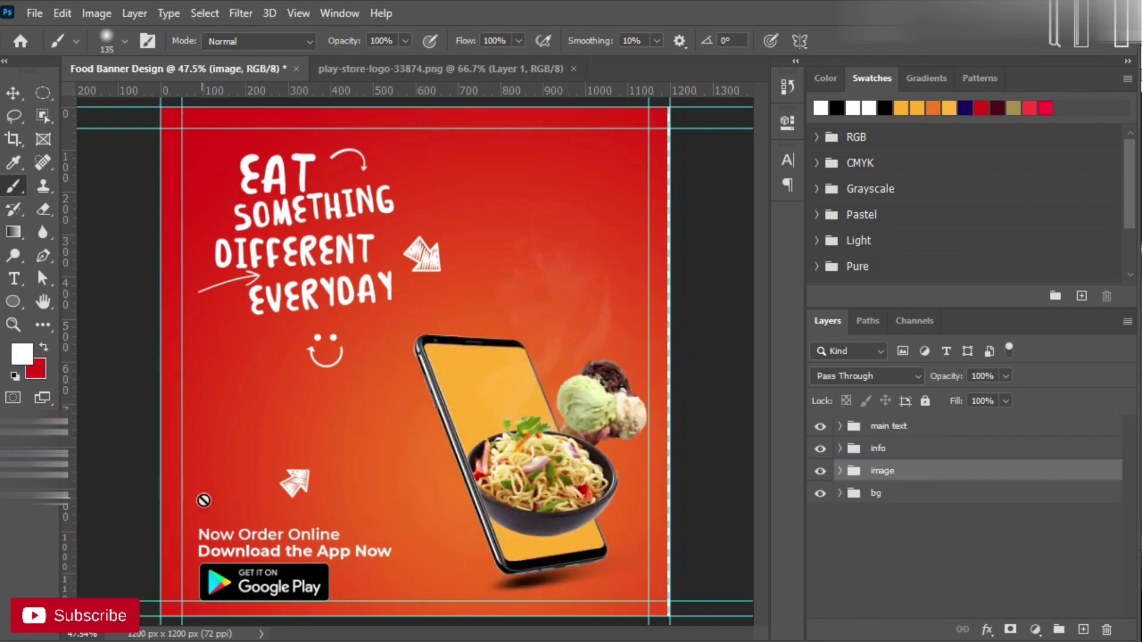
key("ctrl+t")
left_click_drag(375, 158, 354, 135)
mouse_move(447, 370)
left_mouse_down()
mouse_move(460, 372)
mouse_move(443, 368)
left_mouse_up()
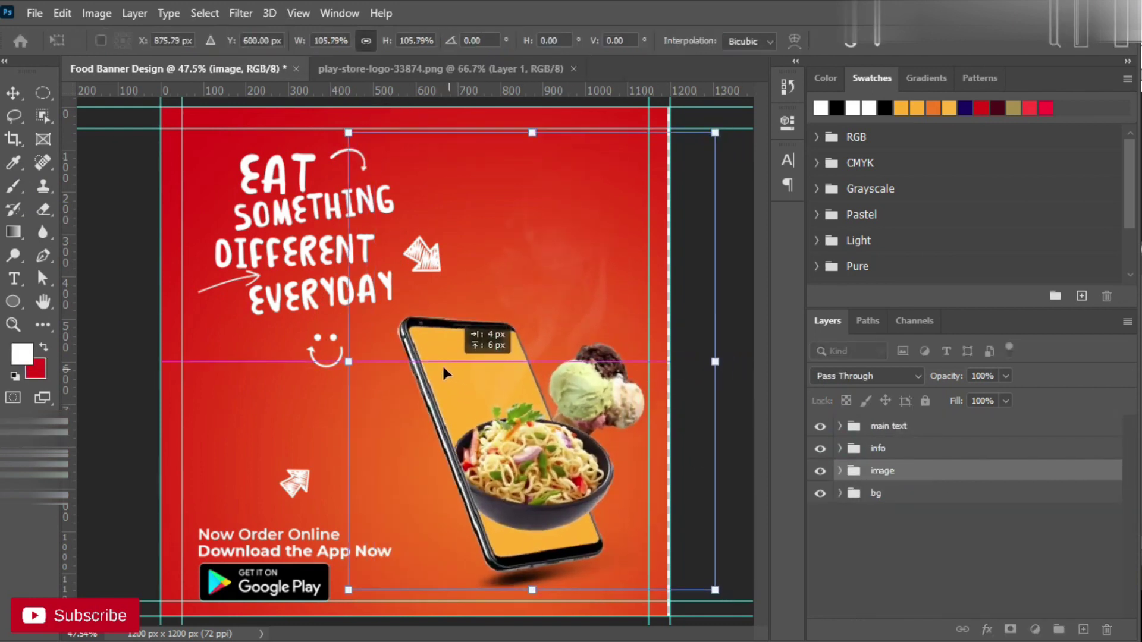
left_click(877, 53)
key("ctrl+t")
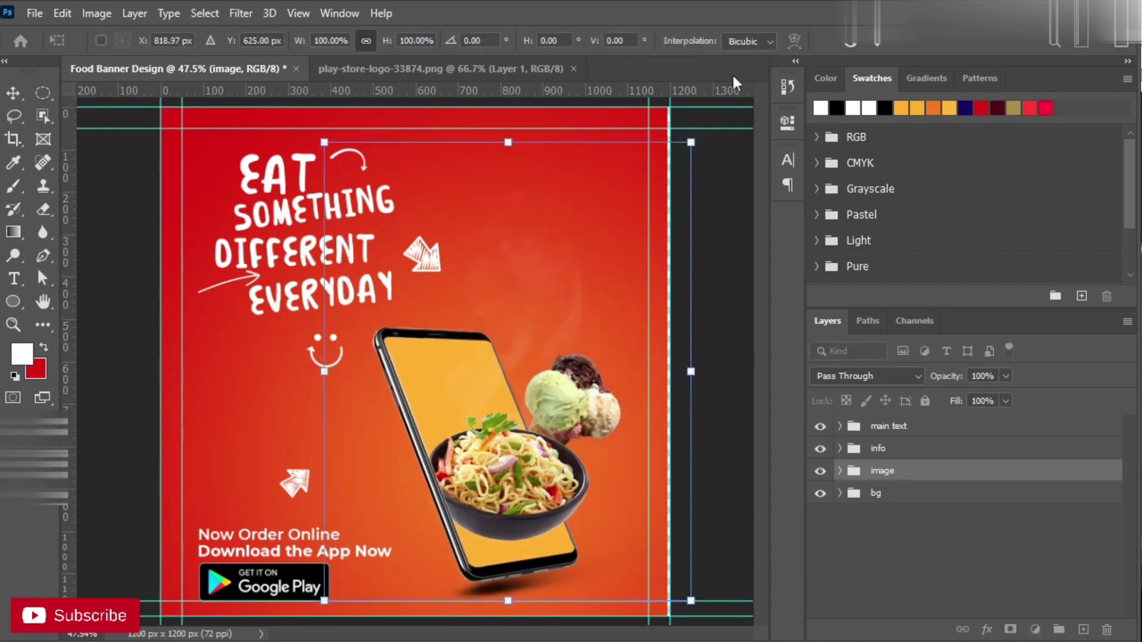
key("Return")
scroll(345, 271, "up", 2)
scroll(344, 271, "down", 2)
Step: Nudge the main text headline group into place
left_click(889, 426)
key("ctrl+t")
left_click_drag(357, 250, 370, 269)
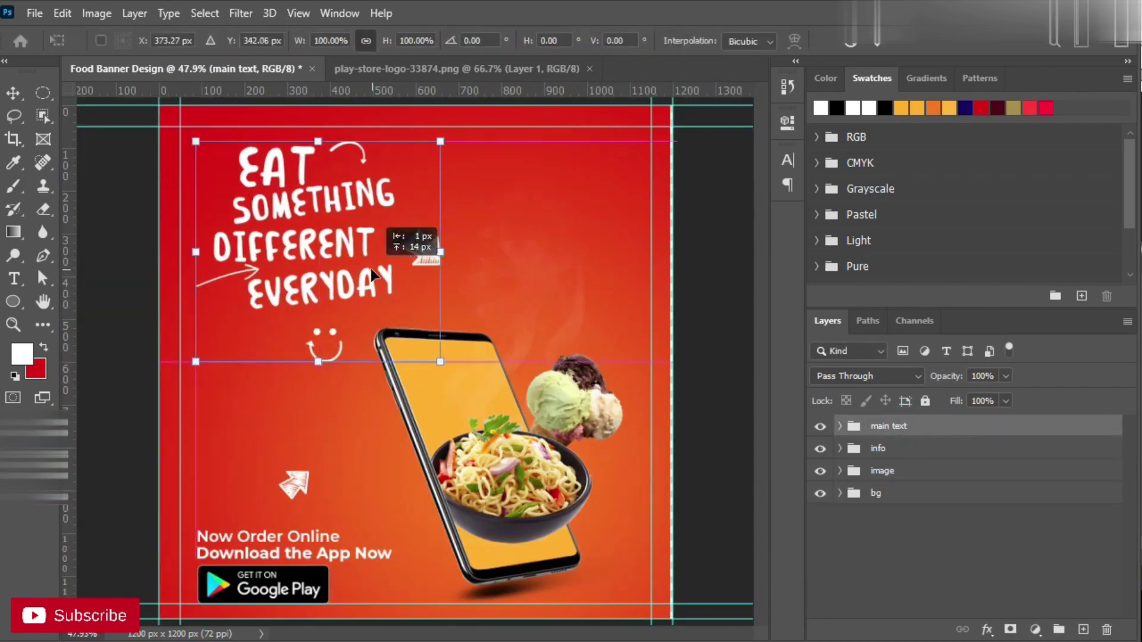
left_click(880, 46)
Step: Move the info group slightly left to realign it in the banner
left_click(878, 449)
key("ctrl+t")
left_click_drag(301, 566, 284, 565)
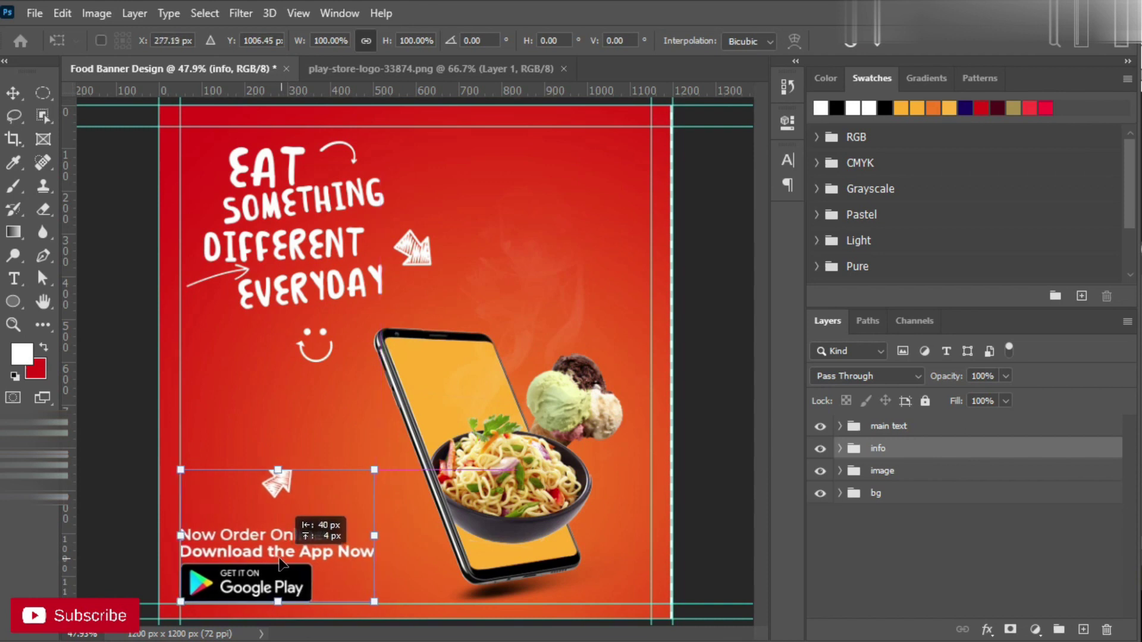
scroll(254, 471, "up", 2)
scroll(255, 472, "down", 2)
left_click_drag(229, 563, 233, 562)
key("Return")
key("b")
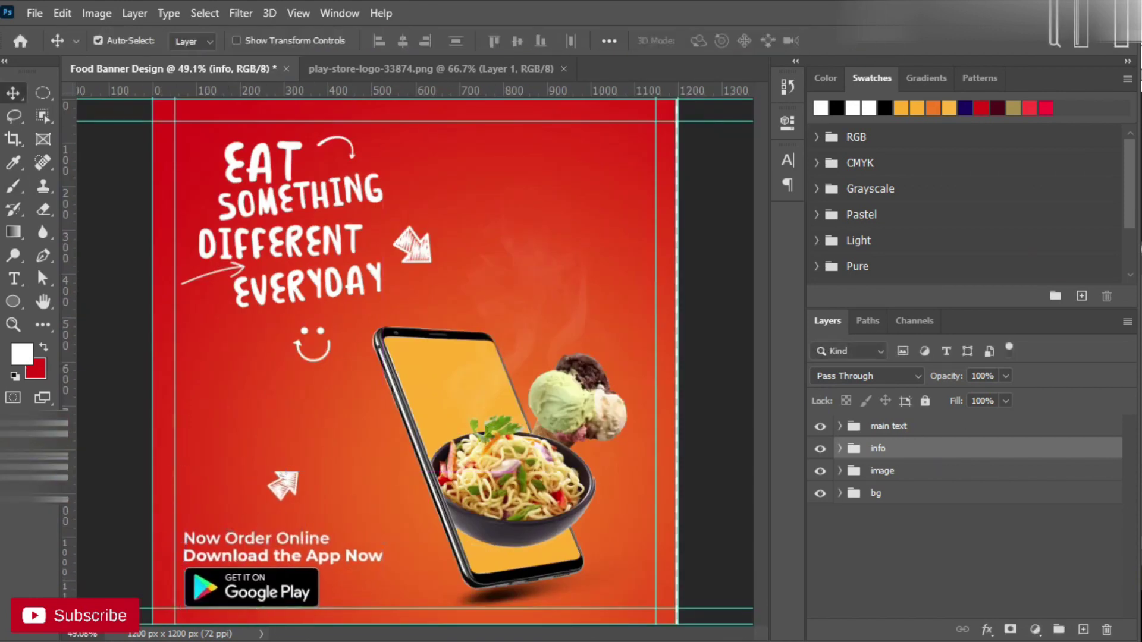
Step: Draw a curved white arrow with the Custom Shape tool, rotated and flipped to point right
key("ctrl")
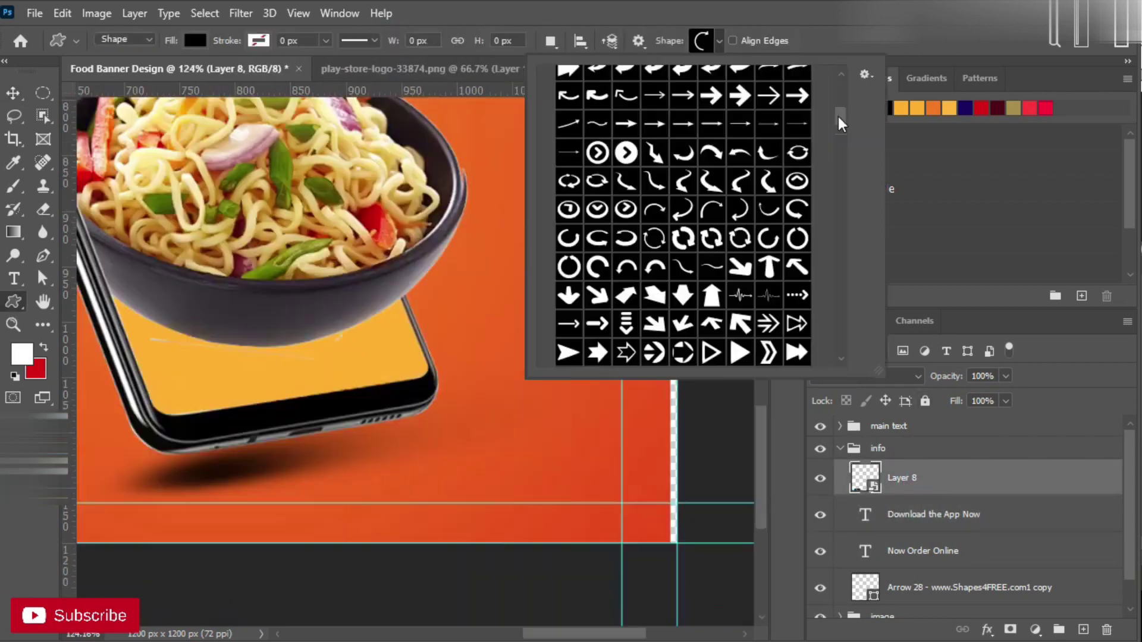
left_click(541, 387)
left_click_drag(492, 404, 574, 444)
key("ctrl+t")
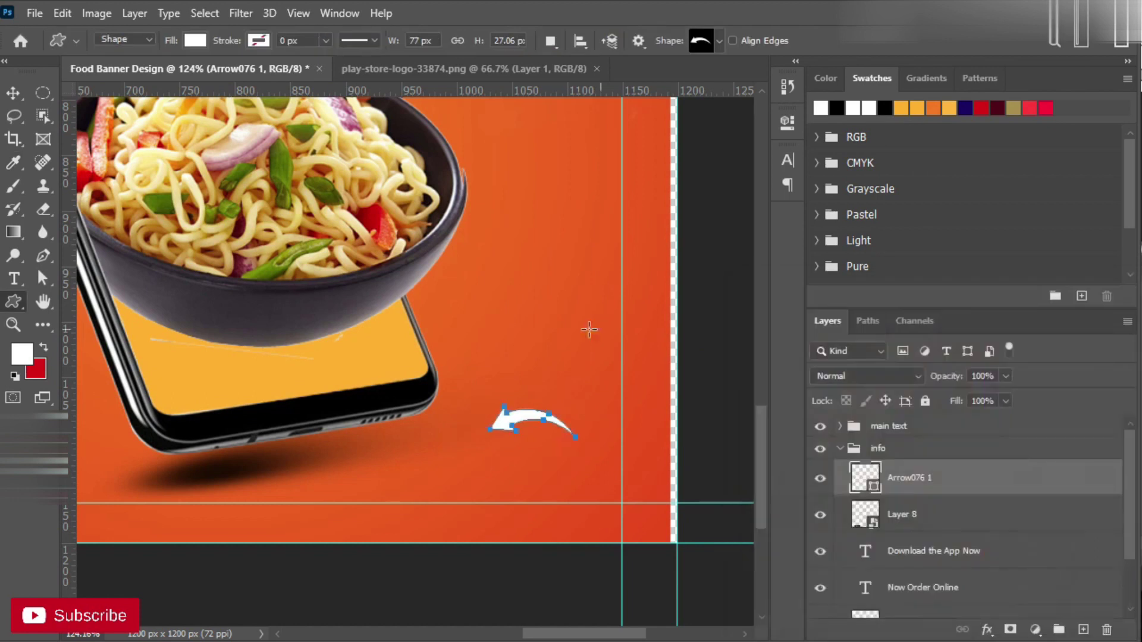
left_click_drag(591, 327, 530, 372)
right_click(529, 372)
left_click(591, 390)
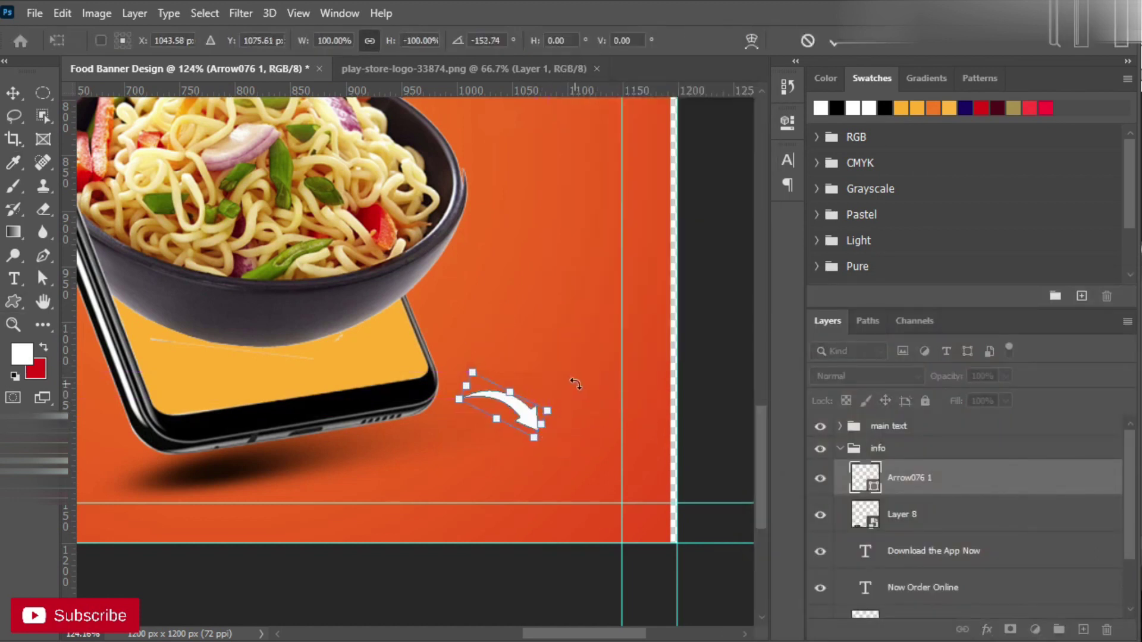
key("Return")
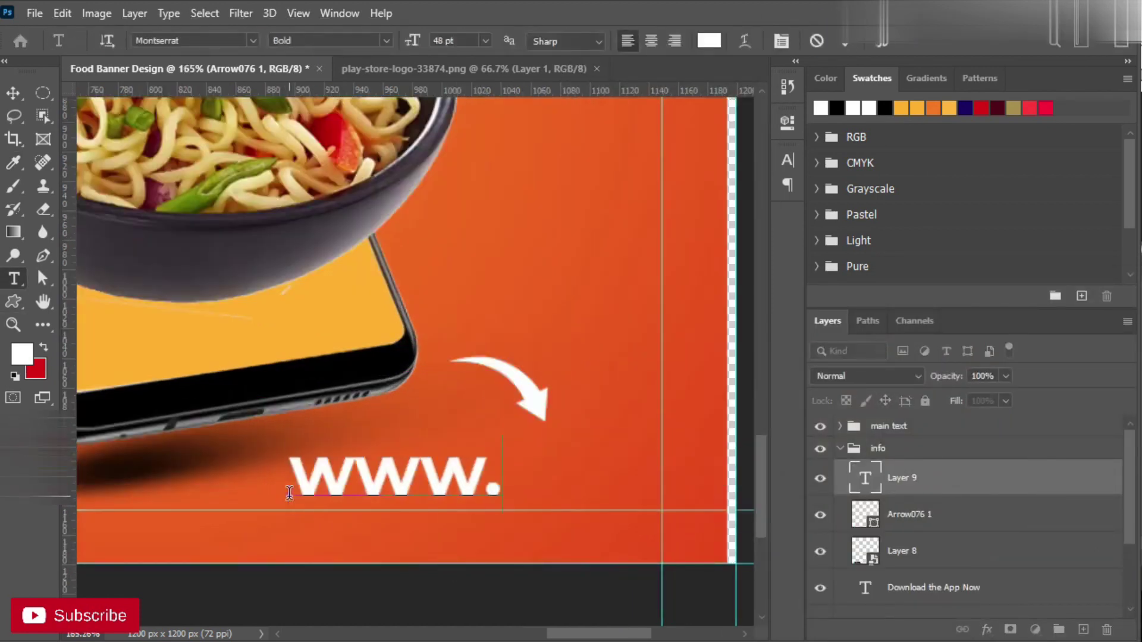
type("www.TheSo")
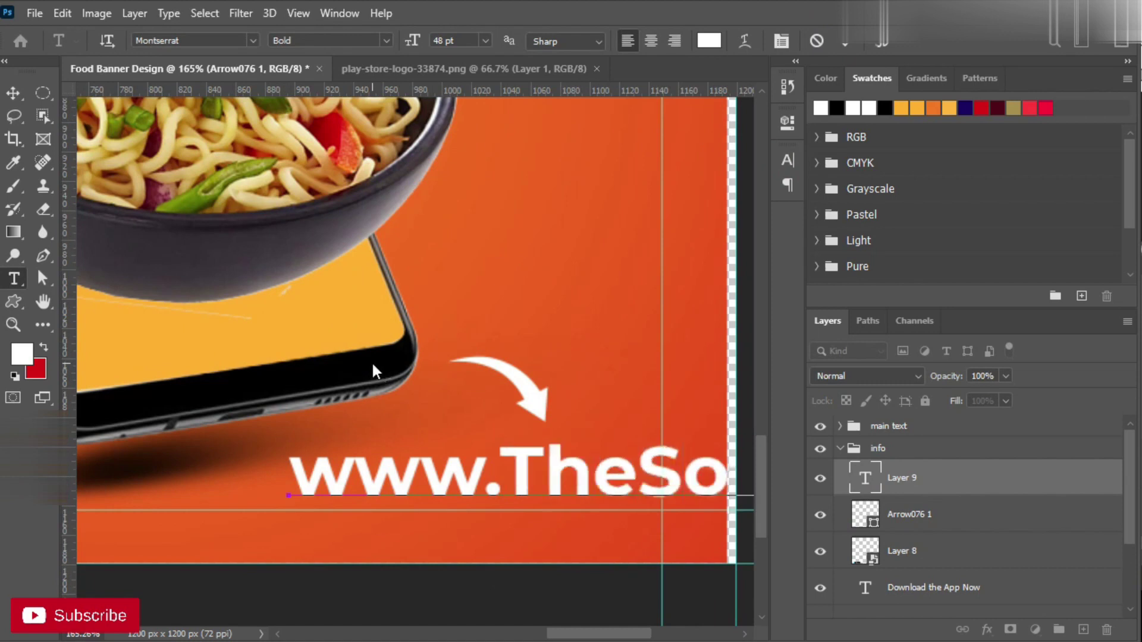
key("ctrl+Return")
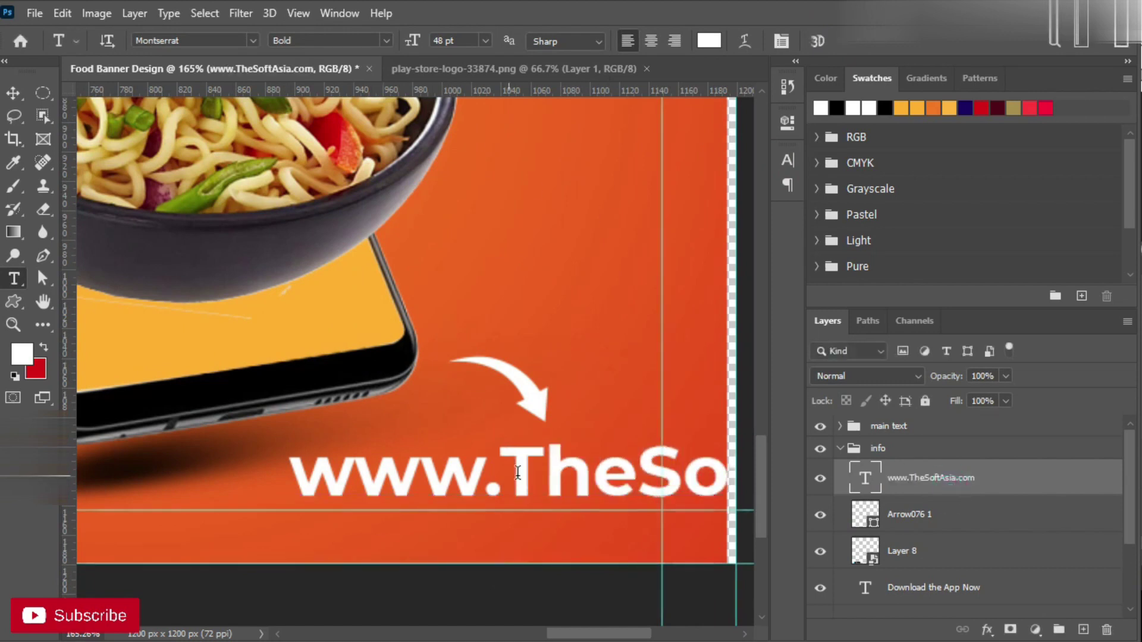
left_click_drag(356, 476, 146, 476)
left_click(787, 160)
left_click(730, 186)
left_click(743, 326)
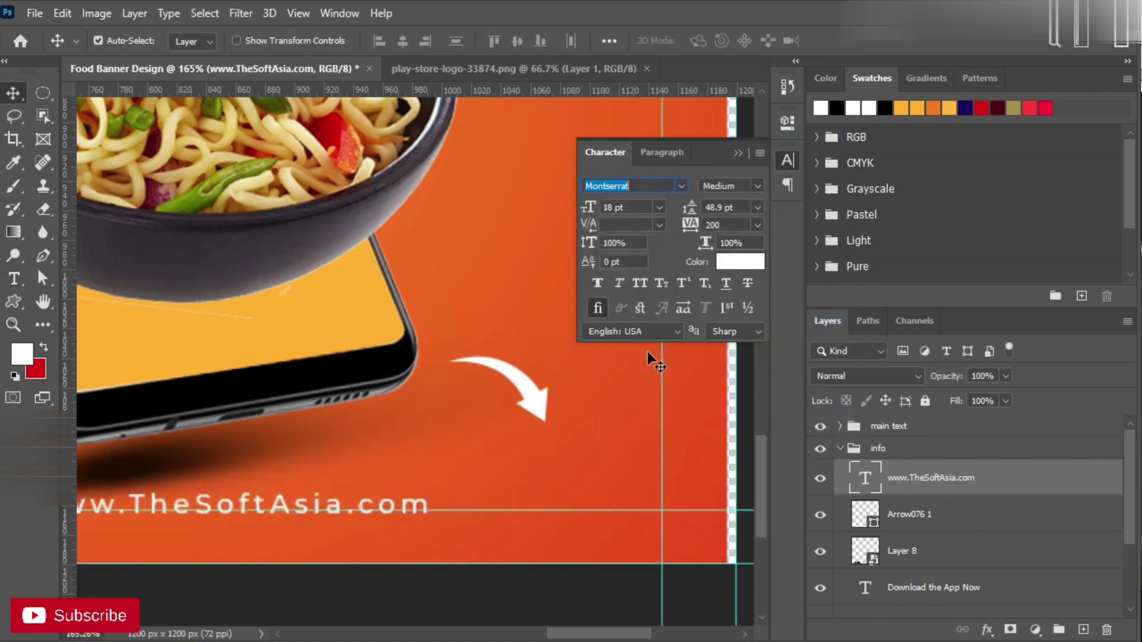
left_click_drag(270, 509, 530, 474)
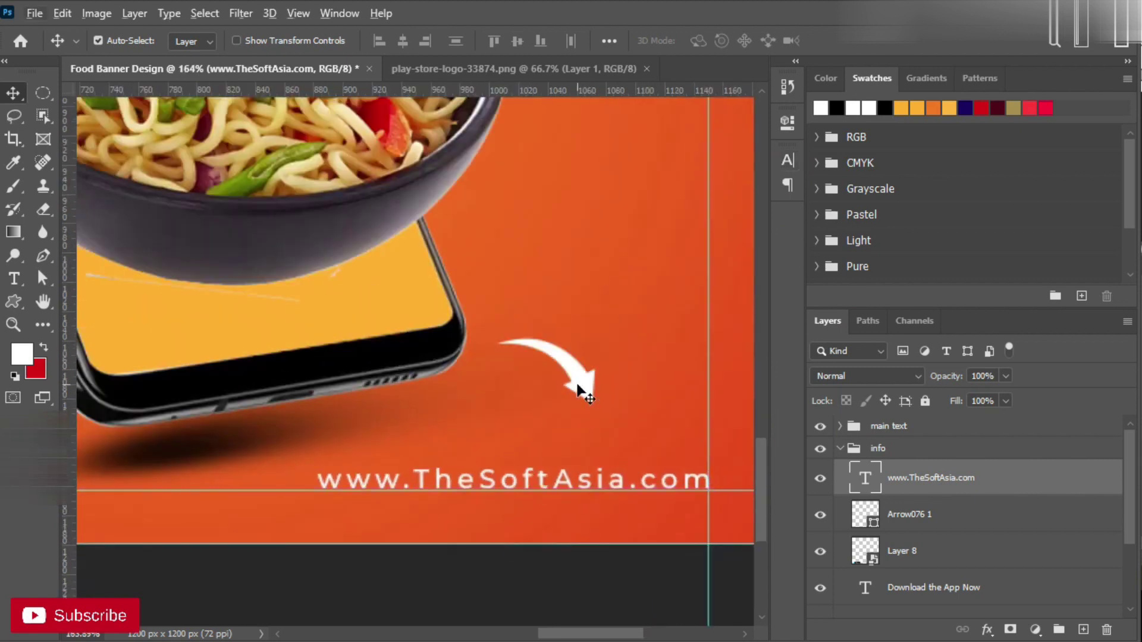
Step: Place the arrow above the website text and view the whole banner
left_click_drag(581, 383, 557, 395)
key("ctrl+0")
left_click(840, 449)
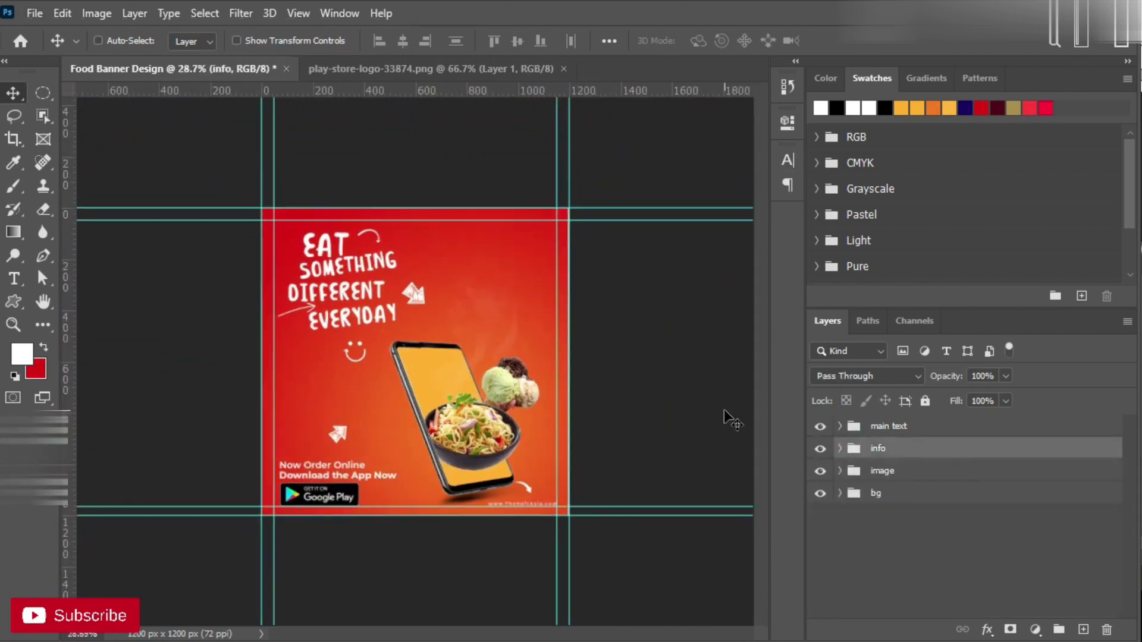
scroll(635, 517, "up", 2)
left_click(635, 518)
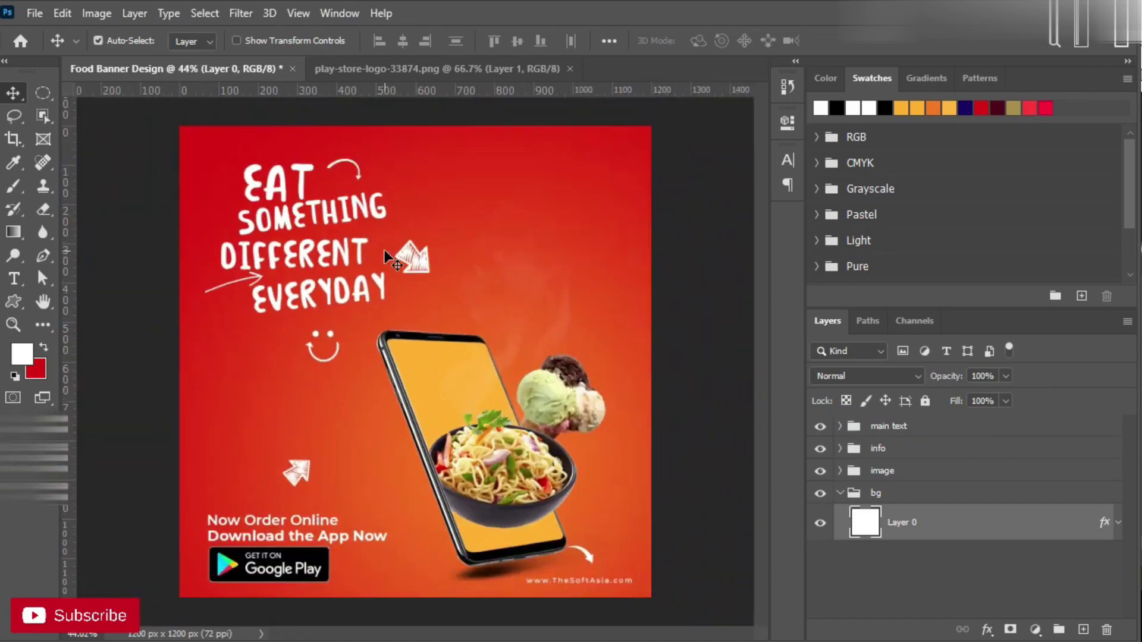